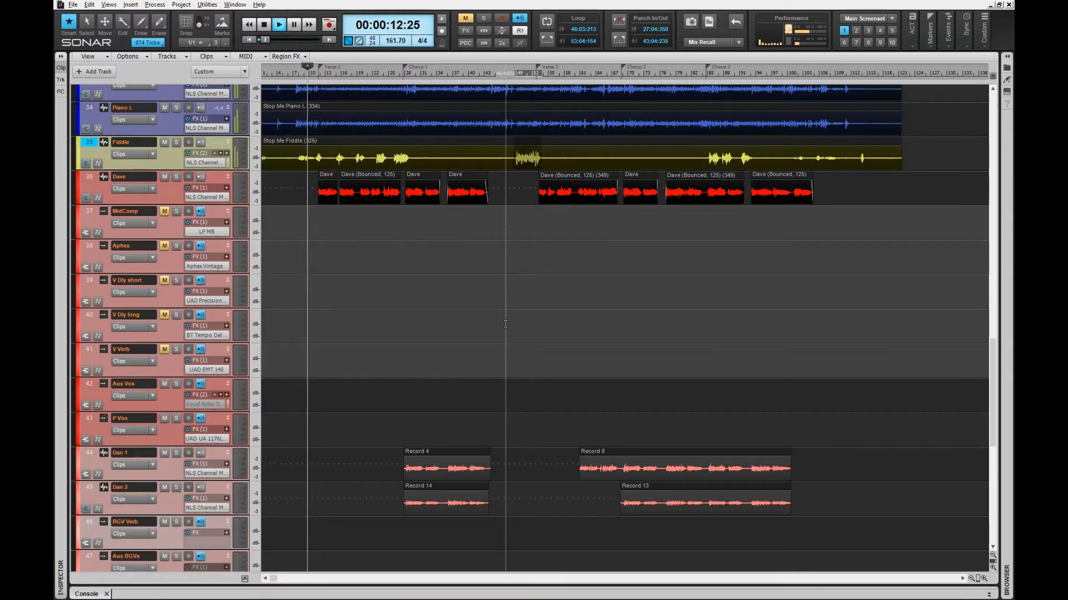
# Bring the lead vocal track and the effect tracks beneath it into view, enlarging the tracks and their clips.
pyautogui.hotkey('ctrl', 'Down')
pyautogui.hotkey('ctrl', 'Down')
pyautogui.hotkey('ctrl', 'Down')
pyautogui.hotkey('ctrl', 'Right')
pyautogui.hotkey('ctrl', 'Right')
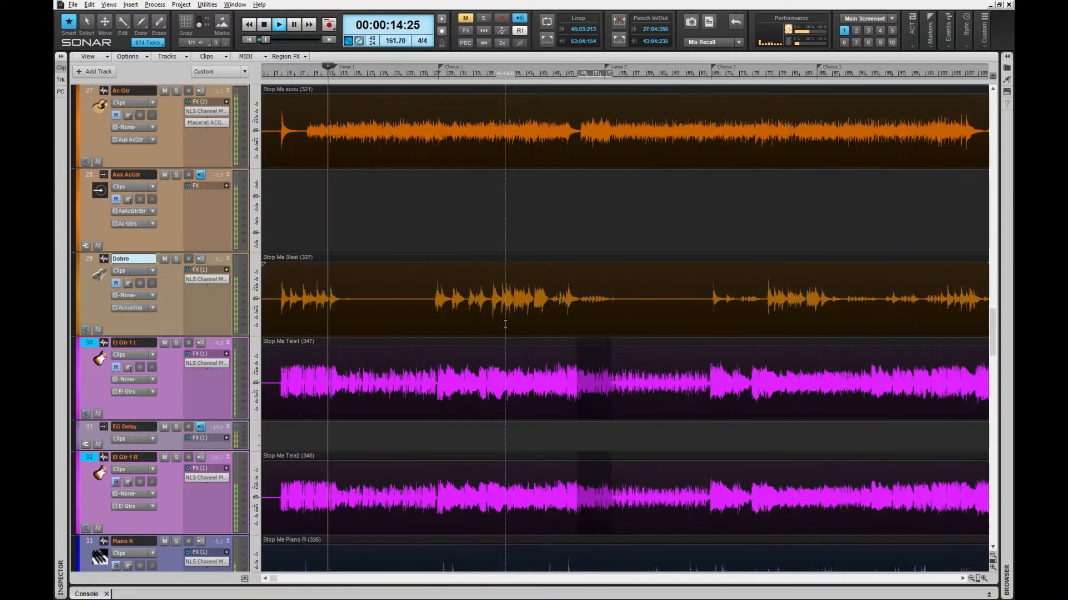
pyautogui.scroll(-4, 520, 341)
pyautogui.scroll(-5, 520, 341)
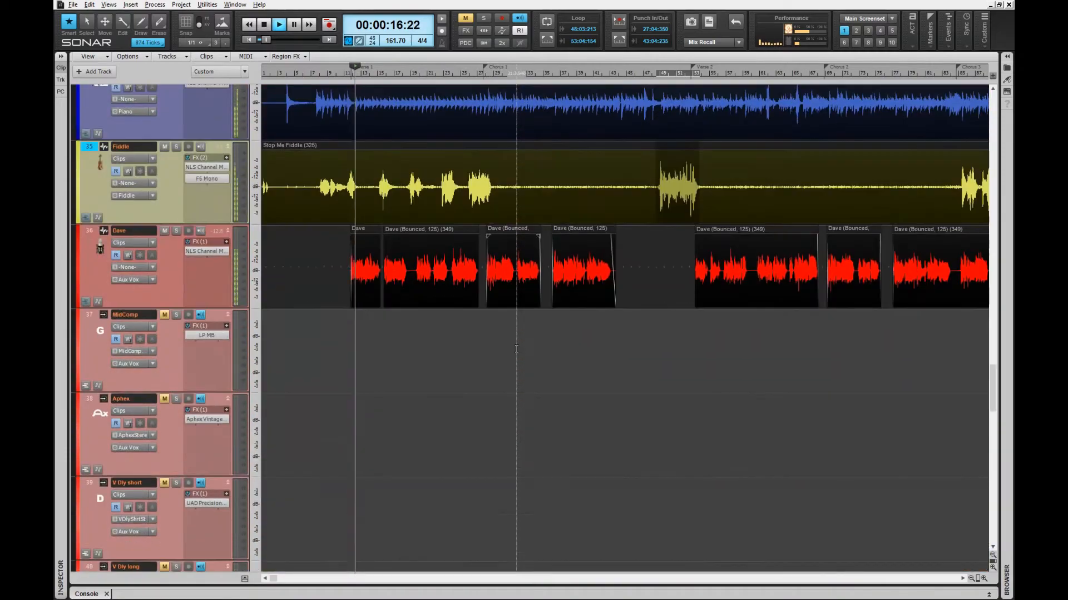
pyautogui.hotkey('ctrl', 'Right')
pyautogui.hotkey('ctrl', 'Right')
pyautogui.hotkey('ctrl', 'Left')
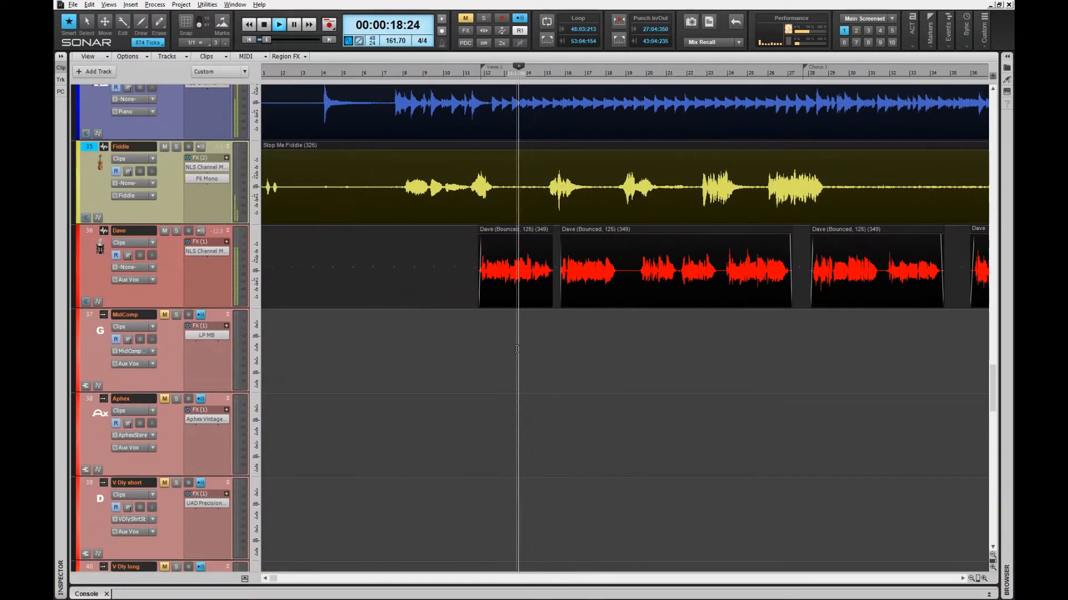
# Show the console with the vocal channels and stop playback.
pyautogui.hotkey('alt', 'Tab')
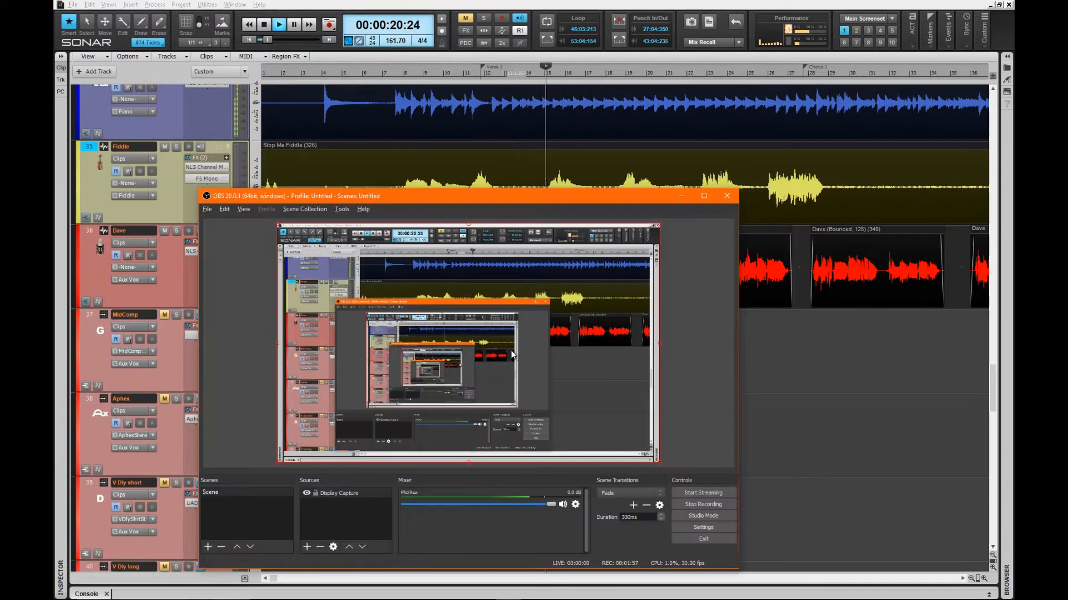
pyautogui.hotkey('alt', 'Tab')
pyautogui.press('d')
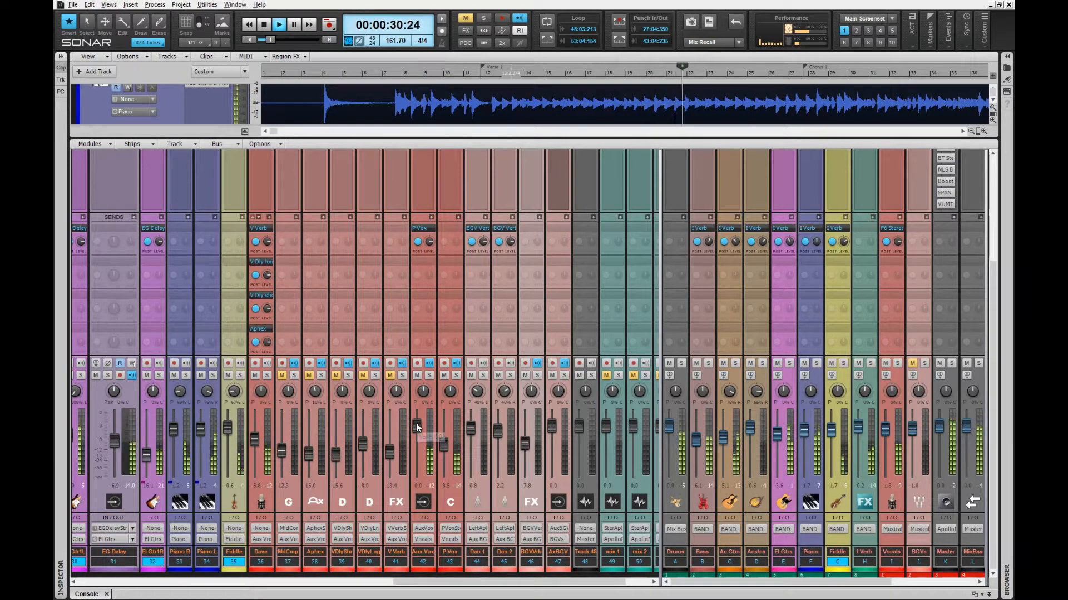
pyautogui.press('space')
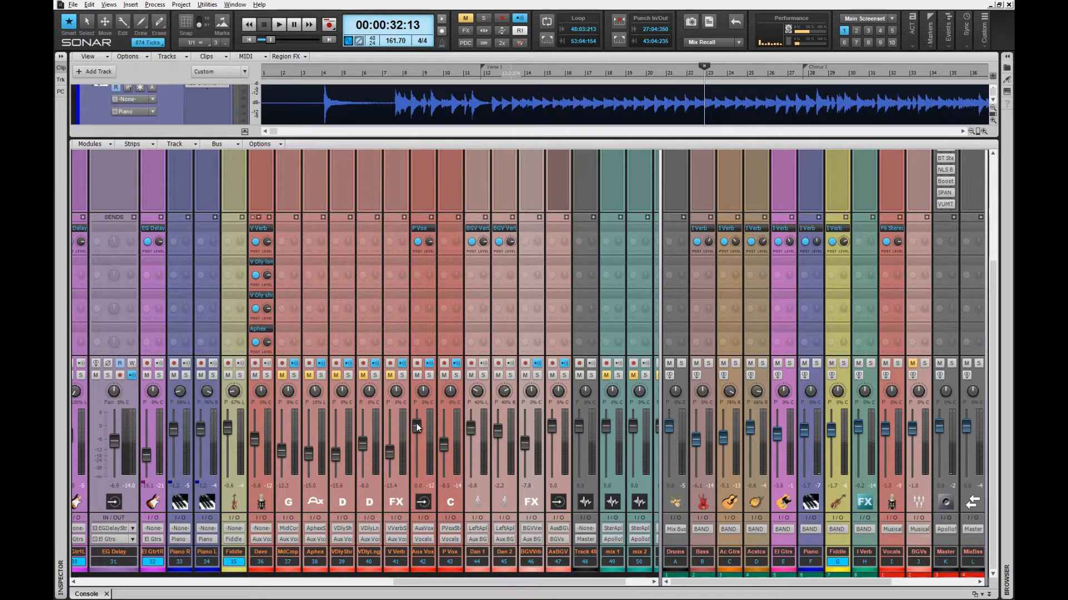
# Return to the full track view, reposition the playhead around measure 22 and resume playback.
pyautogui.press('d')
pyautogui.hotkey('ctrl', 'pageup')
pyautogui.hotkey('ctrl', 'pageup')
pyautogui.hotkey('ctrl', 'pageup')
pyautogui.hotkey('ctrl', 'pageup')
pyautogui.hotkey('ctrl', 'pageup')
pyautogui.hotkey('ctrl', 'pageup')
pyautogui.hotkey('ctrl', 'pageup')
pyautogui.hotkey('ctrl', 'pagedown')
pyautogui.hotkey('ctrl', 'pagedown')
pyautogui.hotkey('ctrl', 'pagedown')
pyautogui.hotkey('ctrl', 'pagedown')
pyautogui.hotkey('ctrl', 'pagedown')
pyautogui.hotkey('ctrl', 'pagedown')
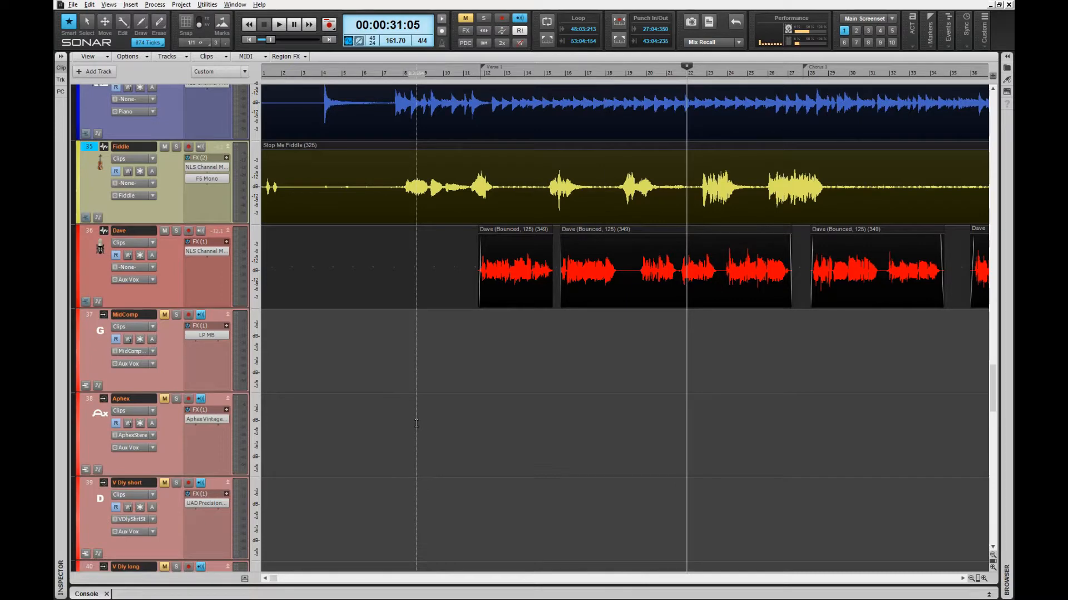
pyautogui.press('space')
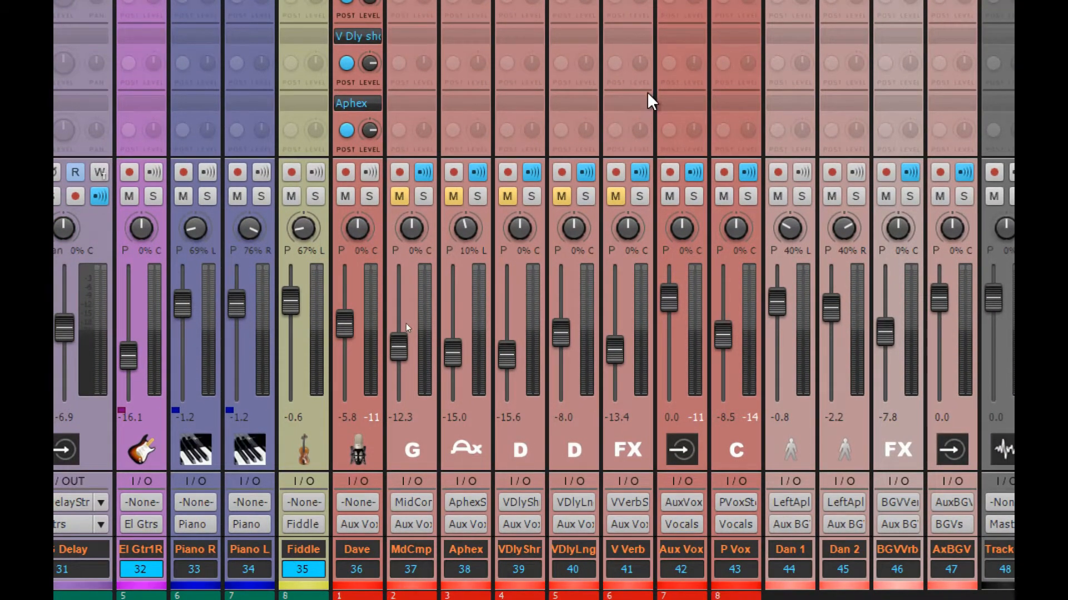
# Play the lead vocal with its Aux Vox and P Vox channels to audition it, then stop.
pyautogui.press('space')
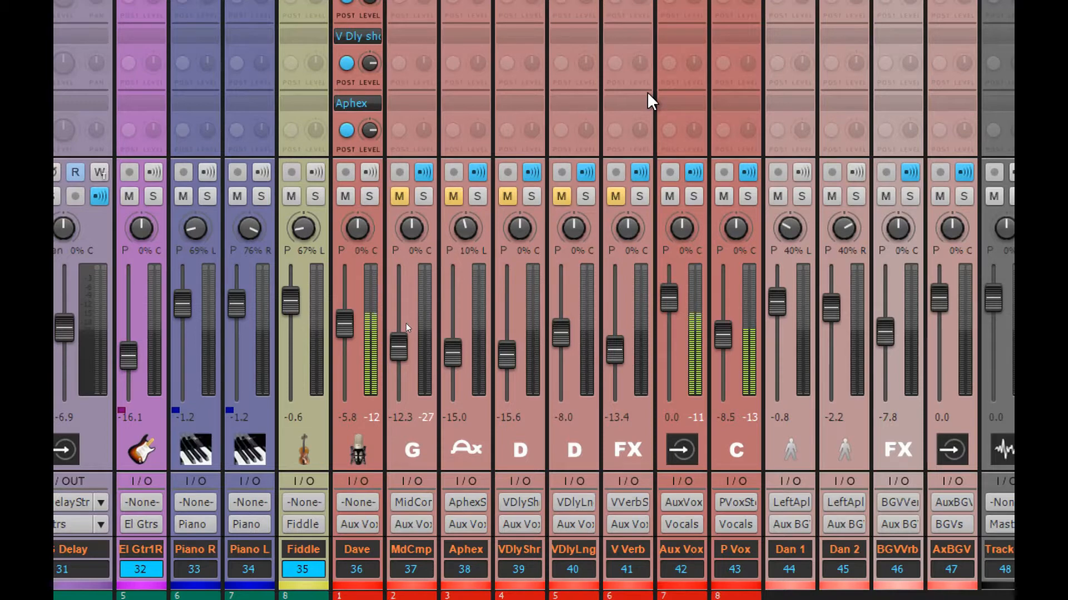
pyautogui.press('space')
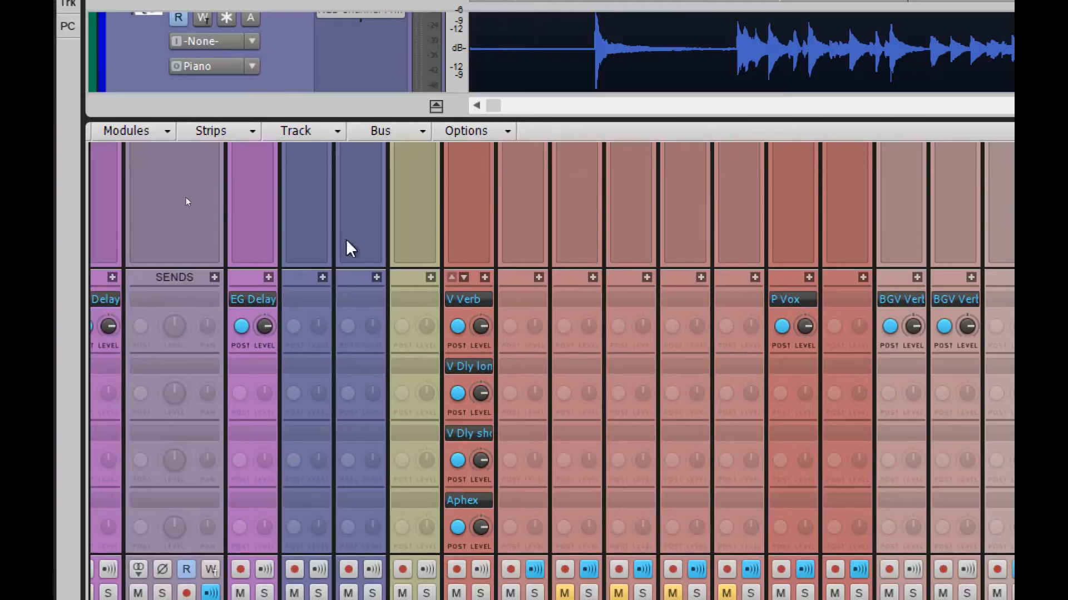
# Hide the console's sends module and open the LP MB plugin on the MidComp channel to audition it.
pyautogui.click(115, 131)
pyautogui.click(172, 222)
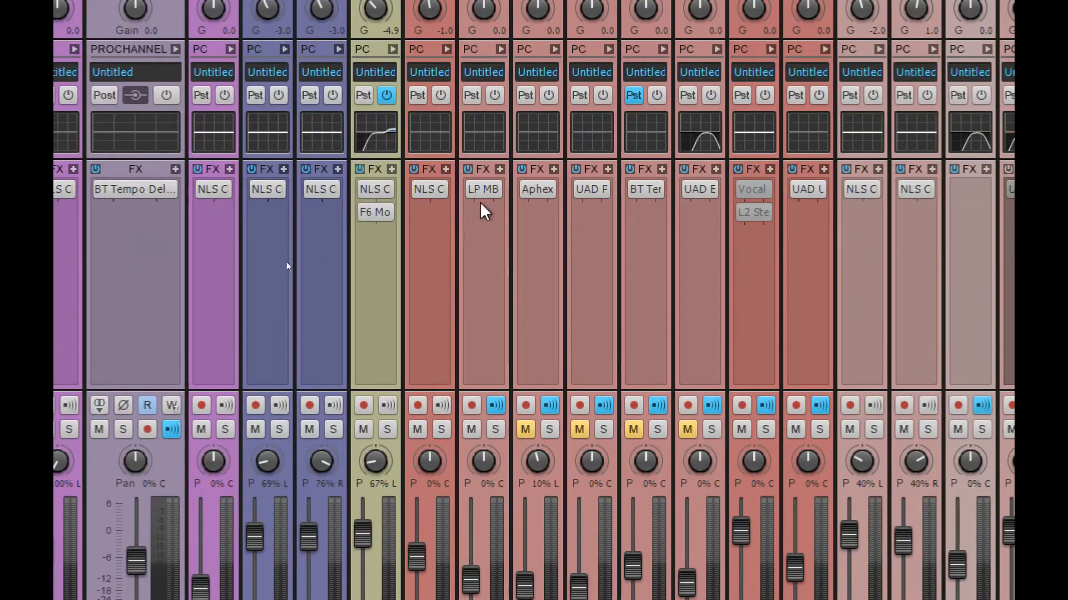
pyautogui.click(491, 189)
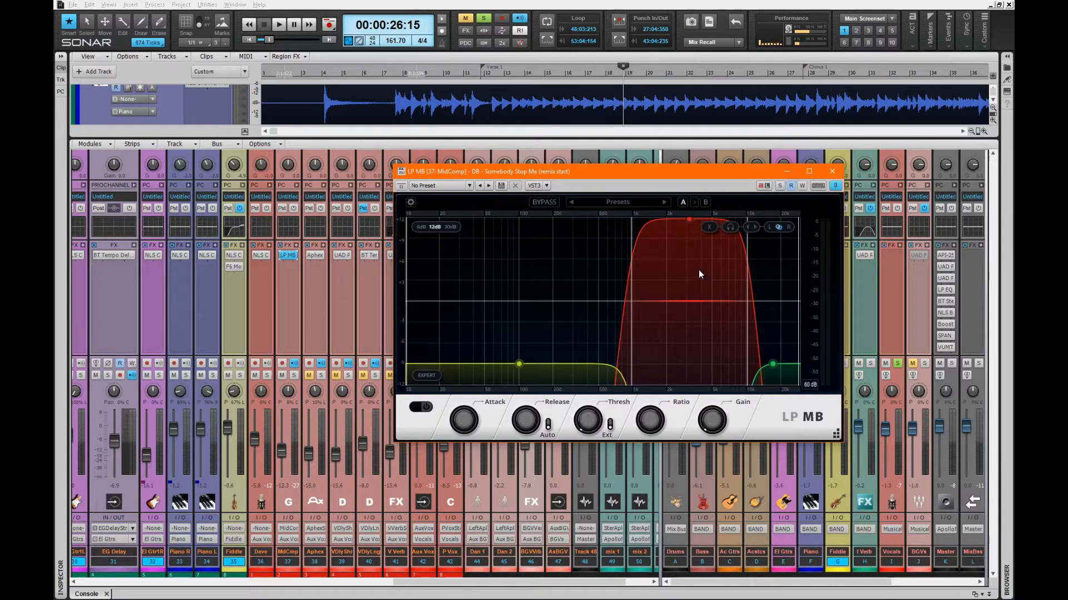
pyautogui.press('space')
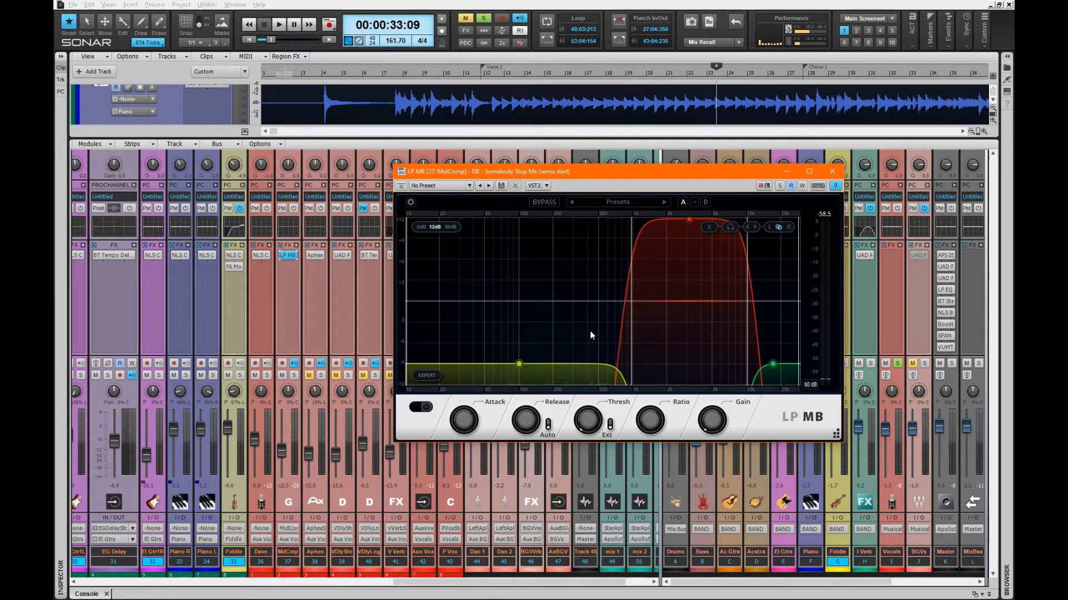
# Clear all solos to play the full mix and show the Sends/Bank/Patch module in the console again.
pyautogui.press('/')
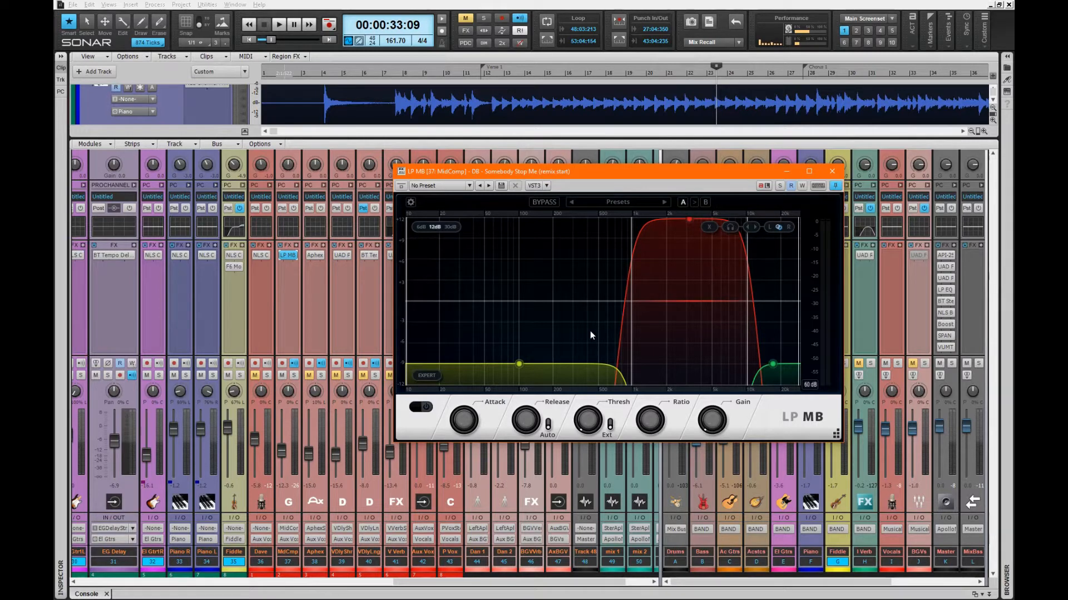
pyautogui.press('space')
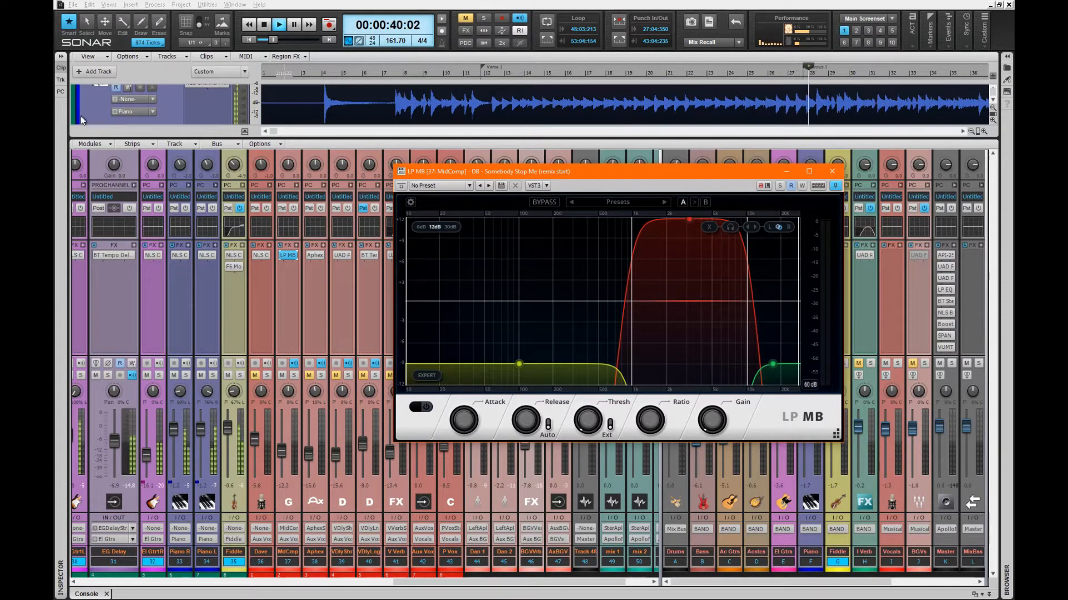
pyautogui.click(83, 145)
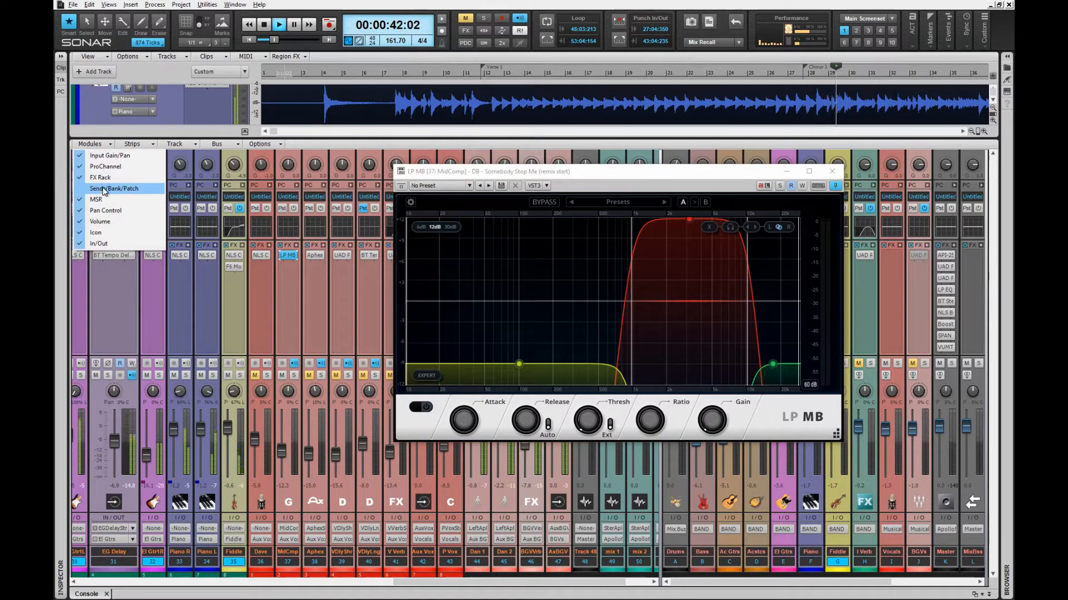
pyautogui.click(111, 188)
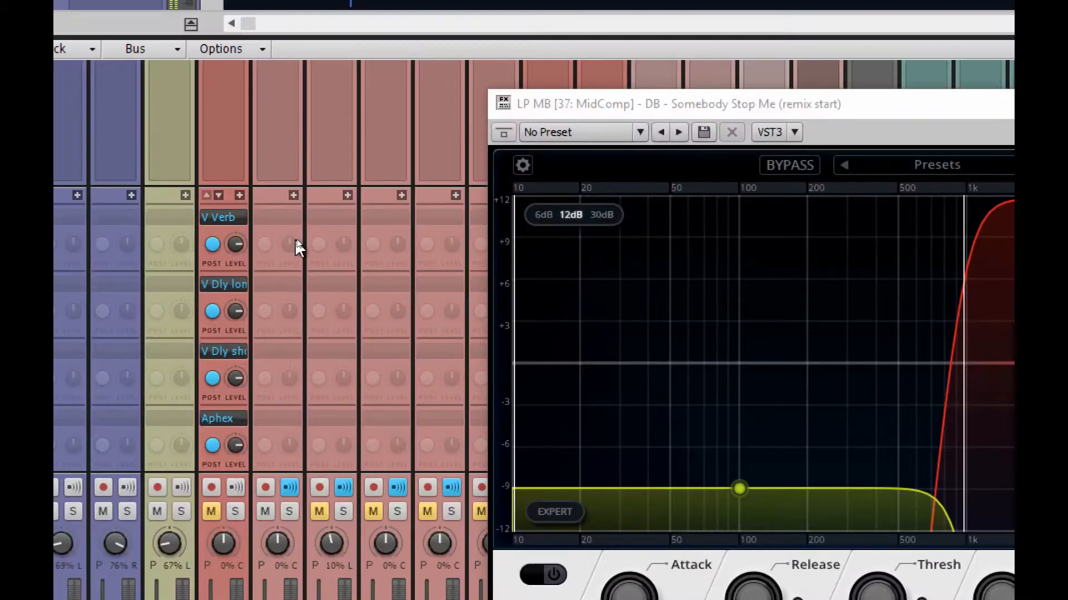
# Find the MidComp send on the lead vocal channel and toggle it to compare the mix with and without it.
pyautogui.moveTo(226, 218)
pyautogui.click(217, 194)
pyautogui.click(217, 194)
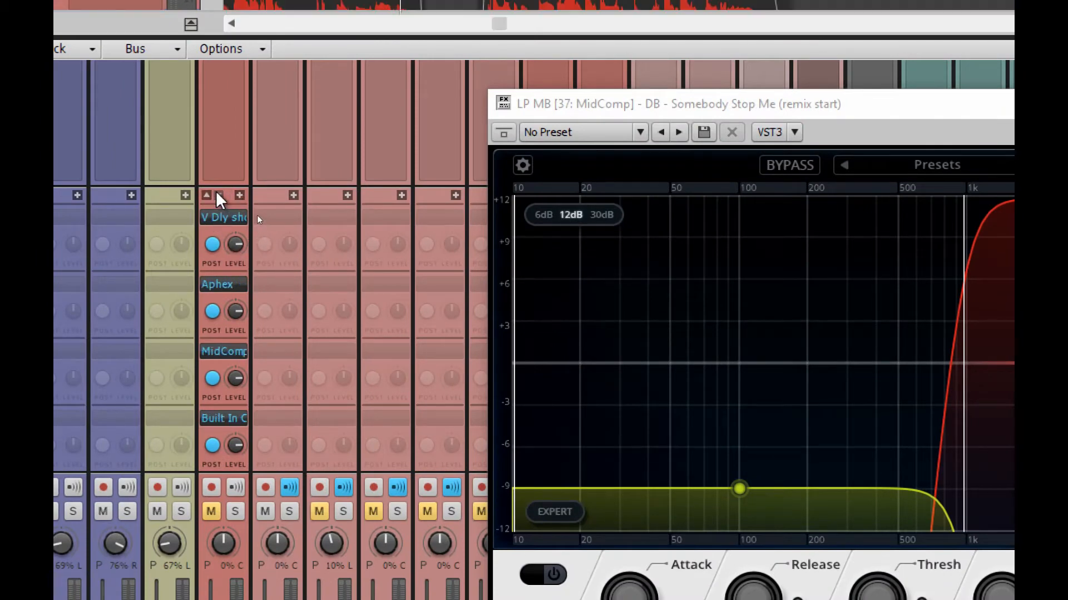
pyautogui.click(212, 378)
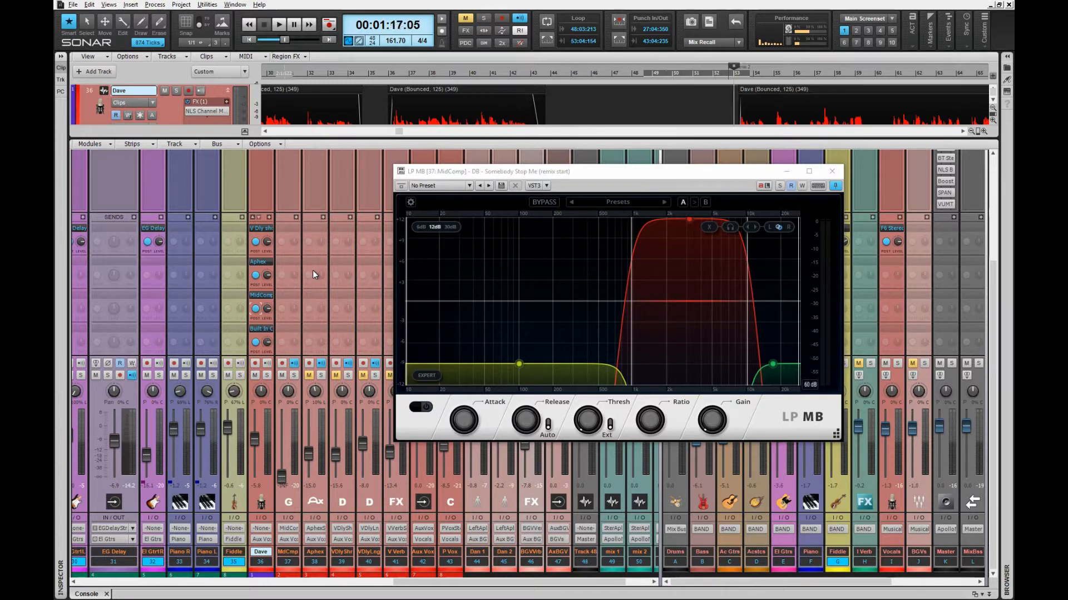
pyautogui.press('space')
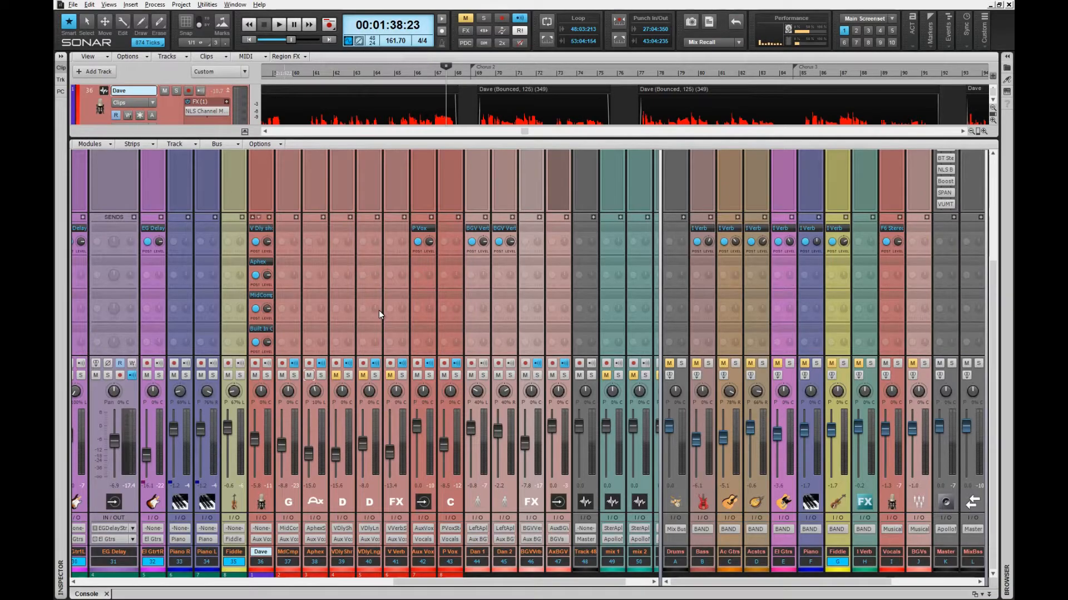
# Open the Aphex Vintage Exciter on the Aphex channel and switch off the lead vocal's Aphex send during playback.
pyautogui.press('space')
pyautogui.scroll(3, 333, 244)
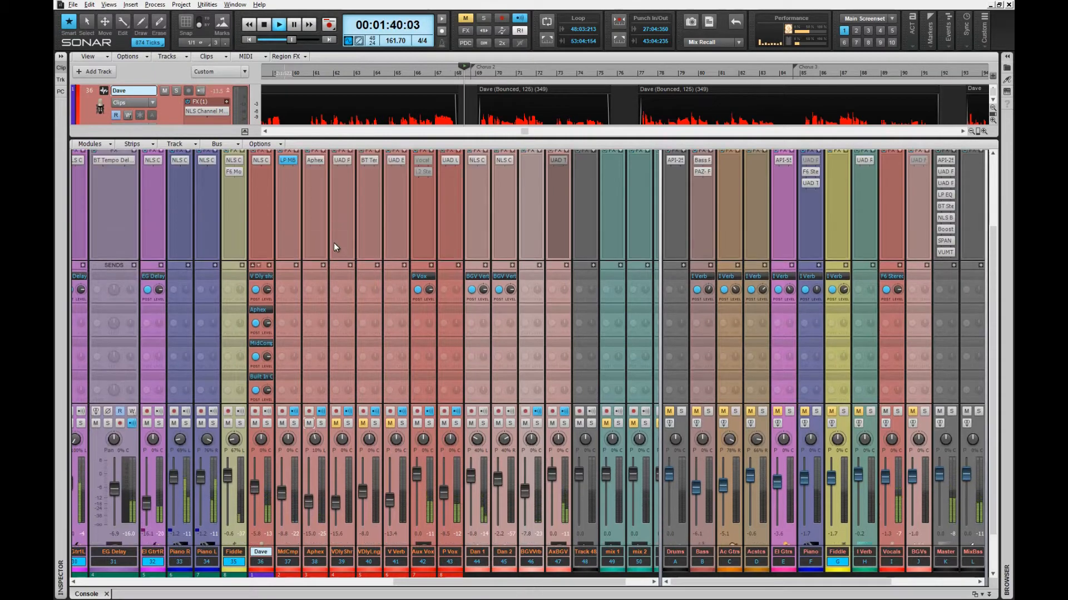
pyautogui.click(319, 161)
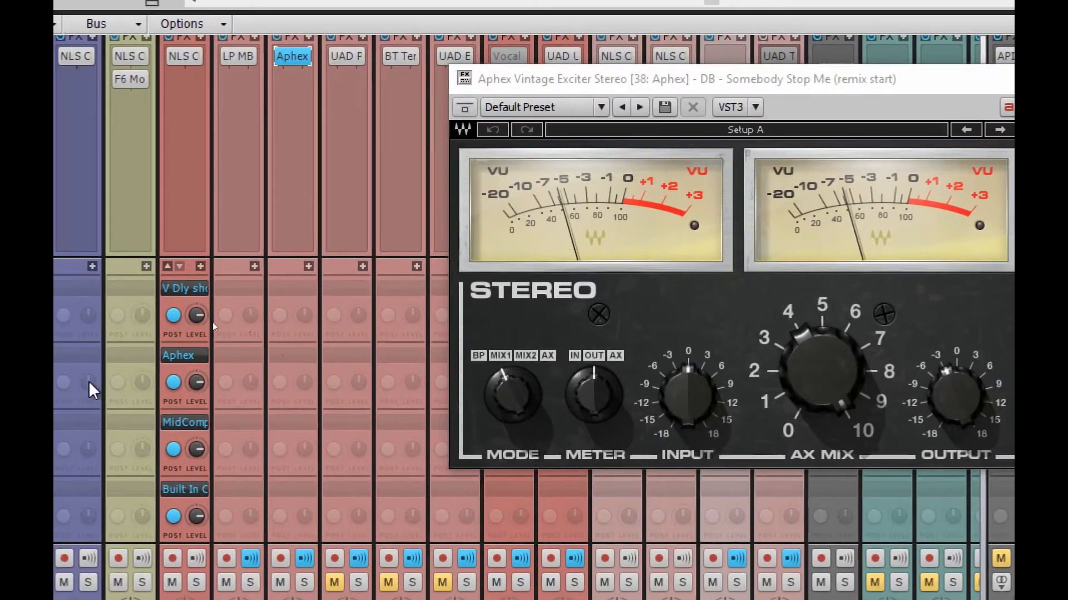
pyautogui.click(174, 382)
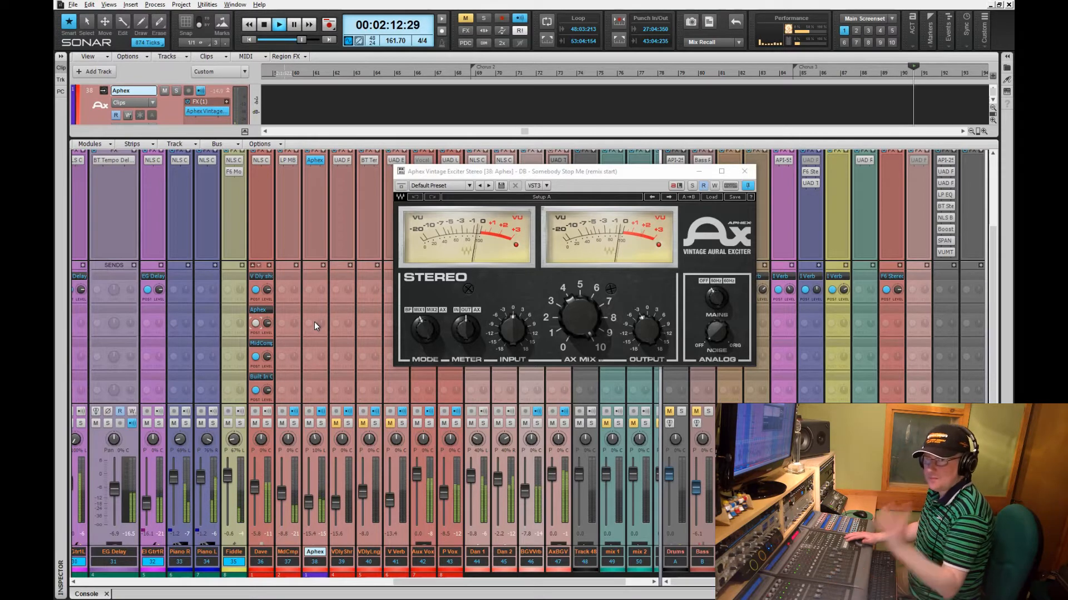
pyautogui.press('space')
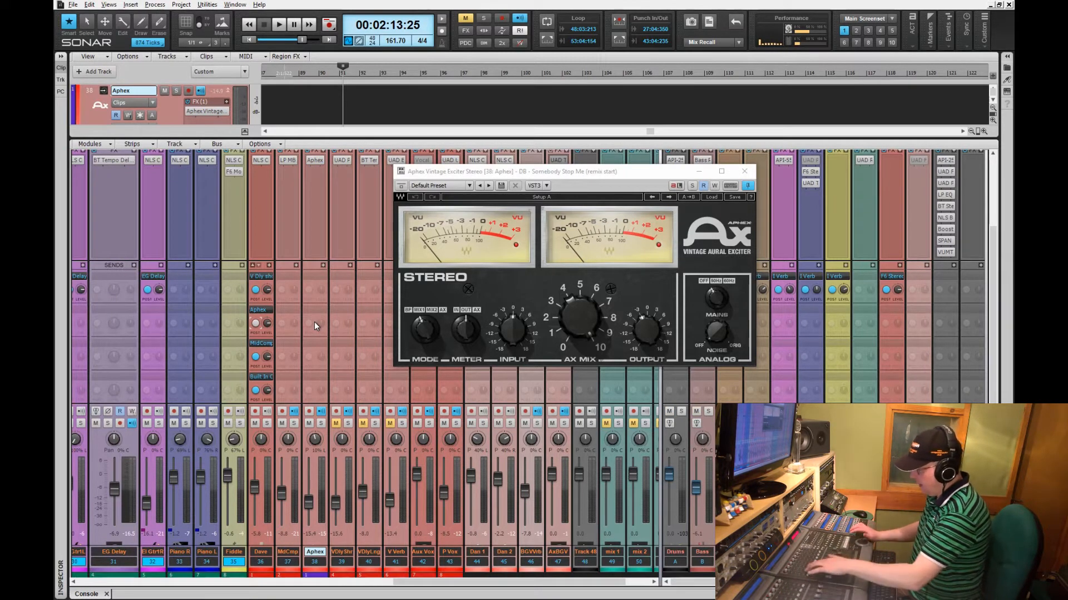
# Play the mix, reset the Aux Vox channel's volume fader to its default level and close the Aphex plugin window.
pyautogui.press('space')
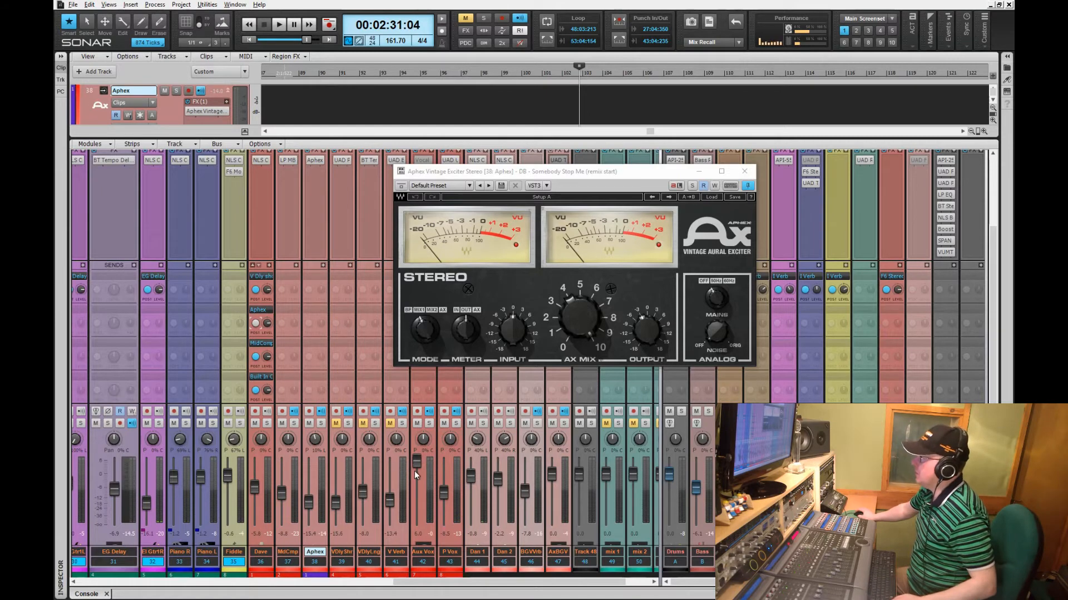
pyautogui.doubleClick(417, 470)
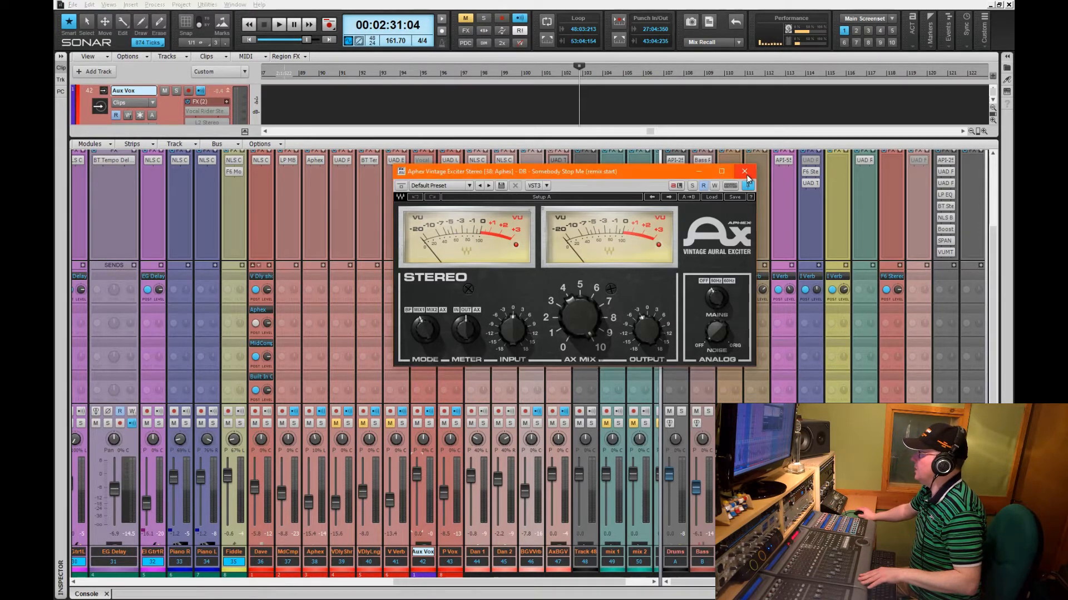
pyautogui.click(744, 172)
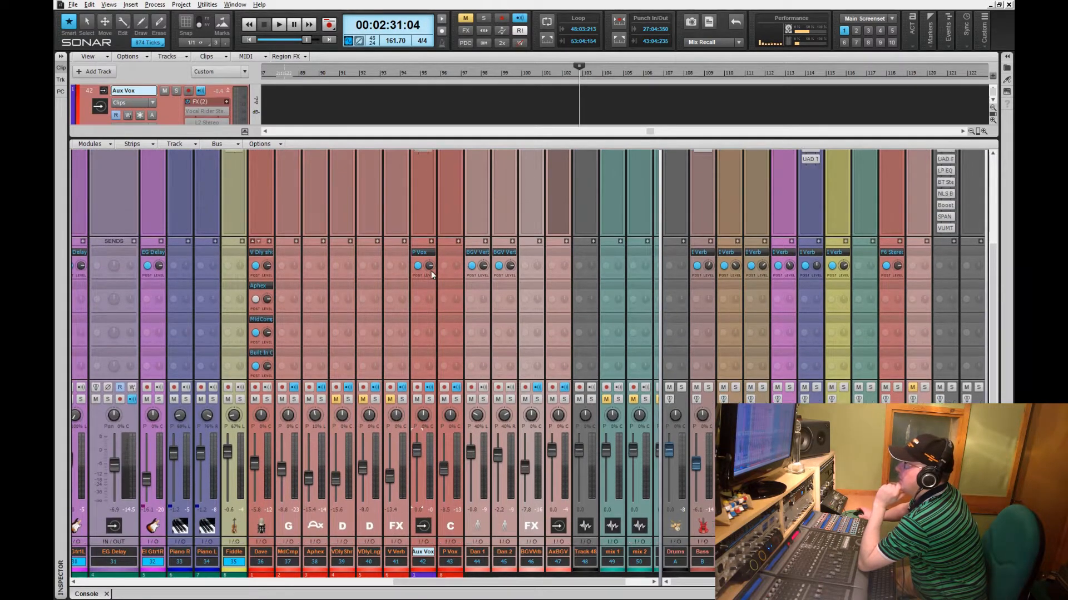
# Open the UAD 1176LN limiter on the P Vox channel and move its window clear of the effects racks.
pyautogui.doubleClick(451, 160)
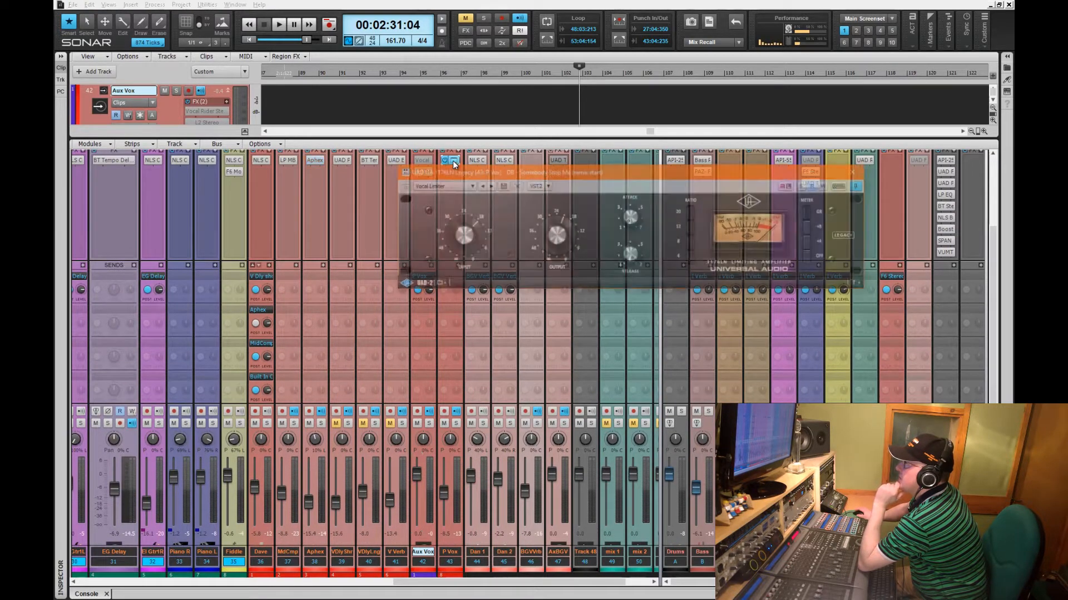
pyautogui.moveTo(584, 176); pyautogui.dragTo(675, 278)
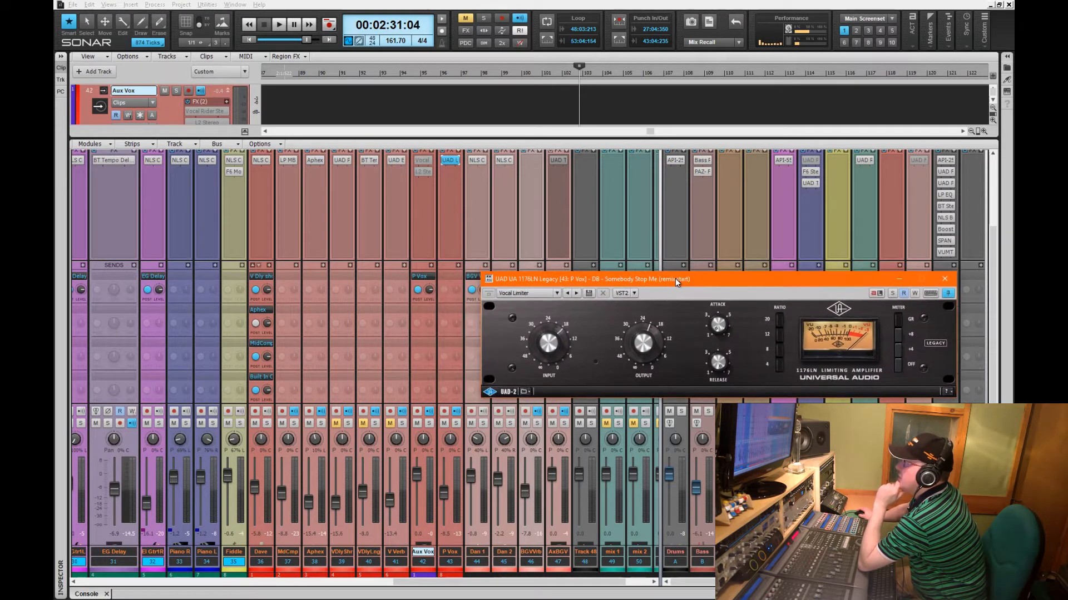
pyautogui.scroll(2, 505, 221)
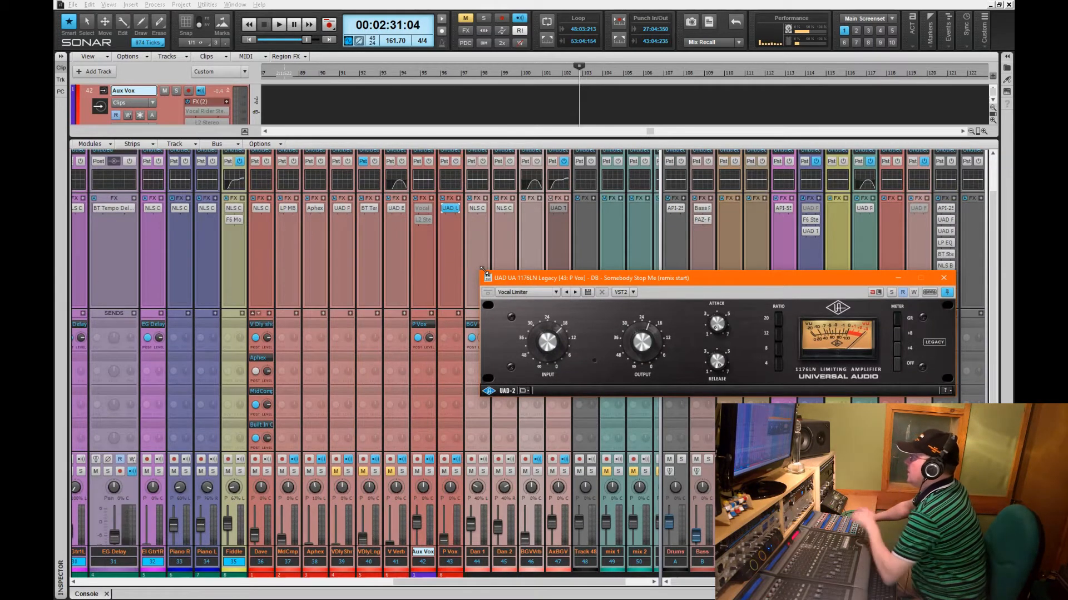
# Audition the 1176LN limiter on the P Vox channel from near the start of Chorus 3, then close its window.
pyautogui.press('space')
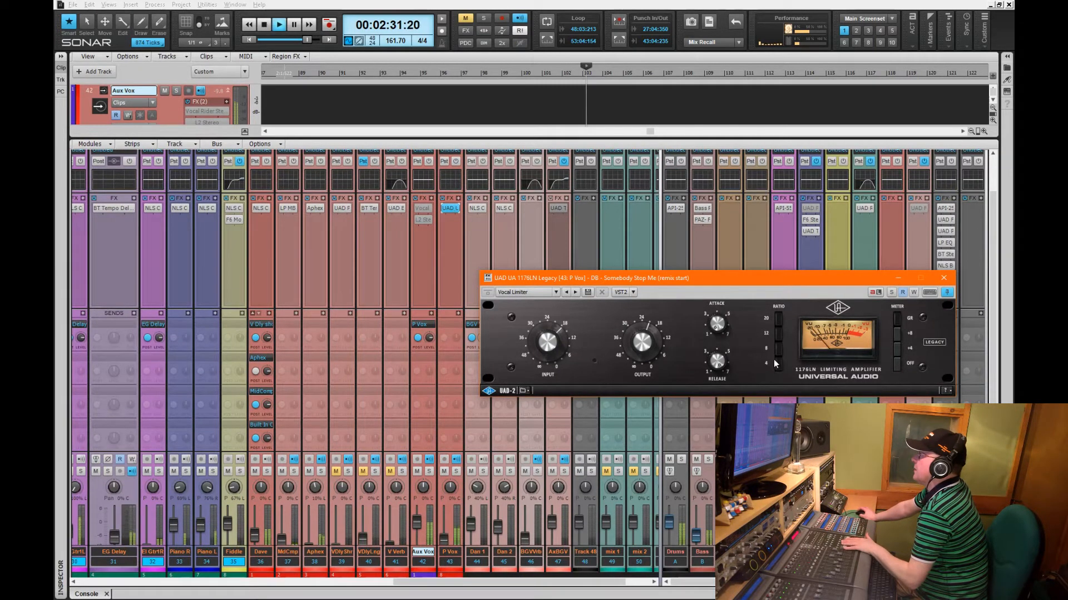
pyautogui.press('space')
pyautogui.hotkey('ctrl', 'pageup')
pyautogui.hotkey('ctrl', 'pageup')
pyautogui.hotkey('ctrl', 'pageup')
pyautogui.hotkey('ctrl', 'pageup')
pyautogui.hotkey('ctrl', 'pageup')
pyautogui.hotkey('ctrl', 'pageup')
pyautogui.hotkey('ctrl', 'pageup')
pyautogui.hotkey('ctrl', 'pageup')
pyautogui.hotkey('ctrl', 'pageup')
pyautogui.hotkey('ctrl', 'pageup')
pyautogui.hotkey('ctrl', 'pageup')
pyautogui.hotkey('ctrl', 'pageup')
pyautogui.hotkey('ctrl', 'pageup')
pyautogui.hotkey('ctrl', 'pageup')
pyautogui.hotkey('ctrl', 'pageup')
pyautogui.hotkey('ctrl', 'pageup')
pyautogui.hotkey('ctrl', 'pageup')
pyautogui.hotkey('ctrl', 'pageup')
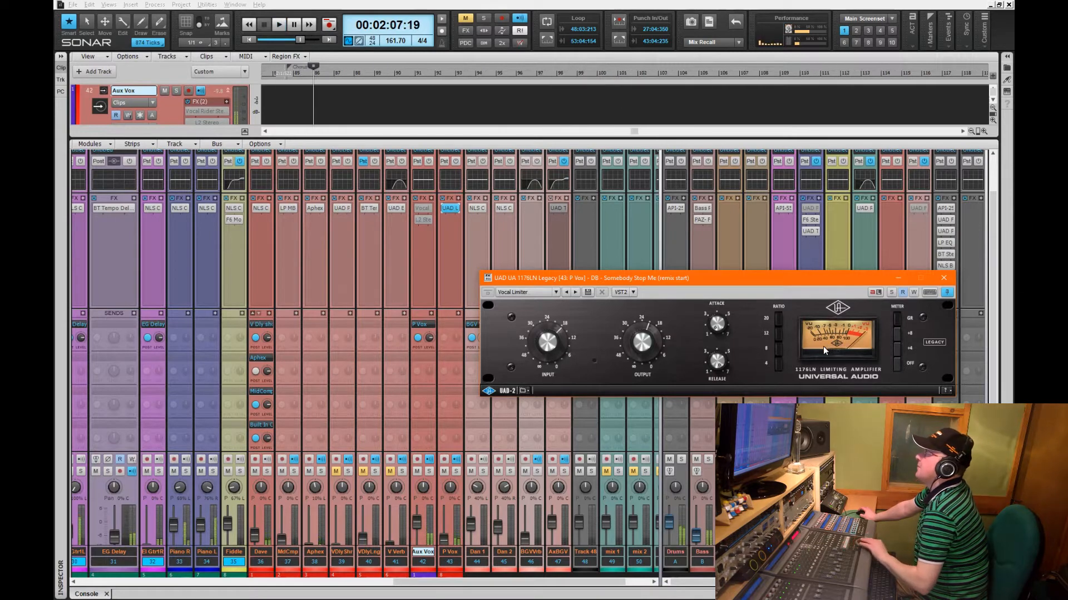
pyautogui.press('space')
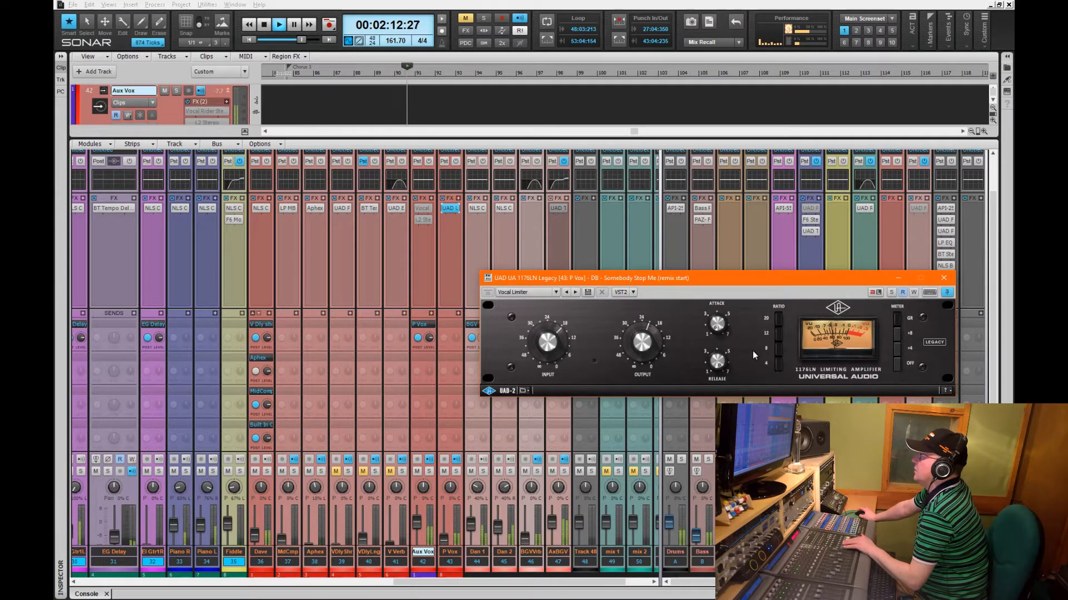
pyautogui.press('space')
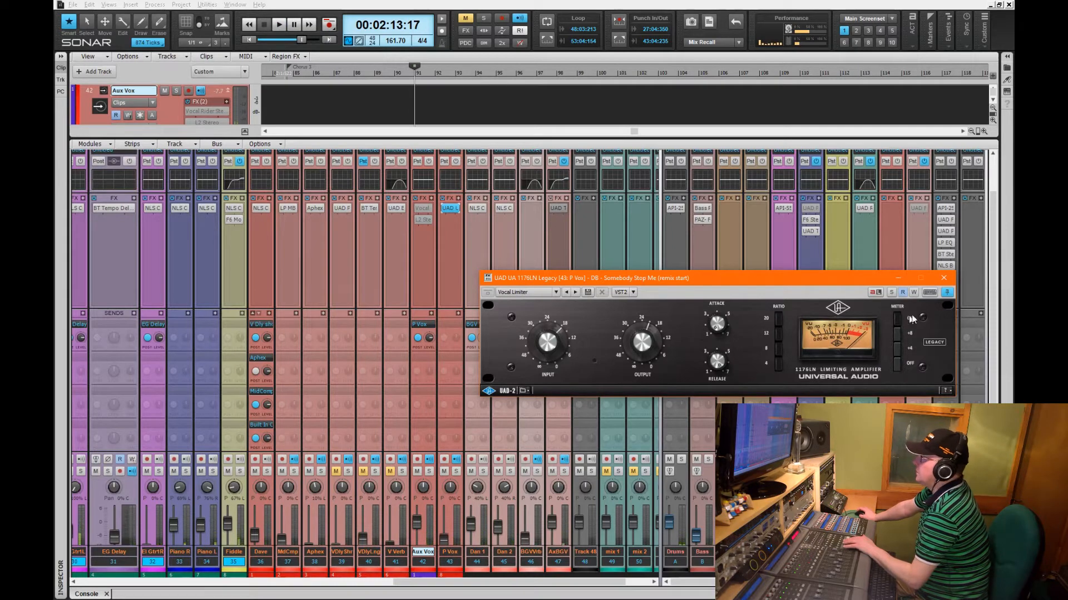
pyautogui.click(945, 279)
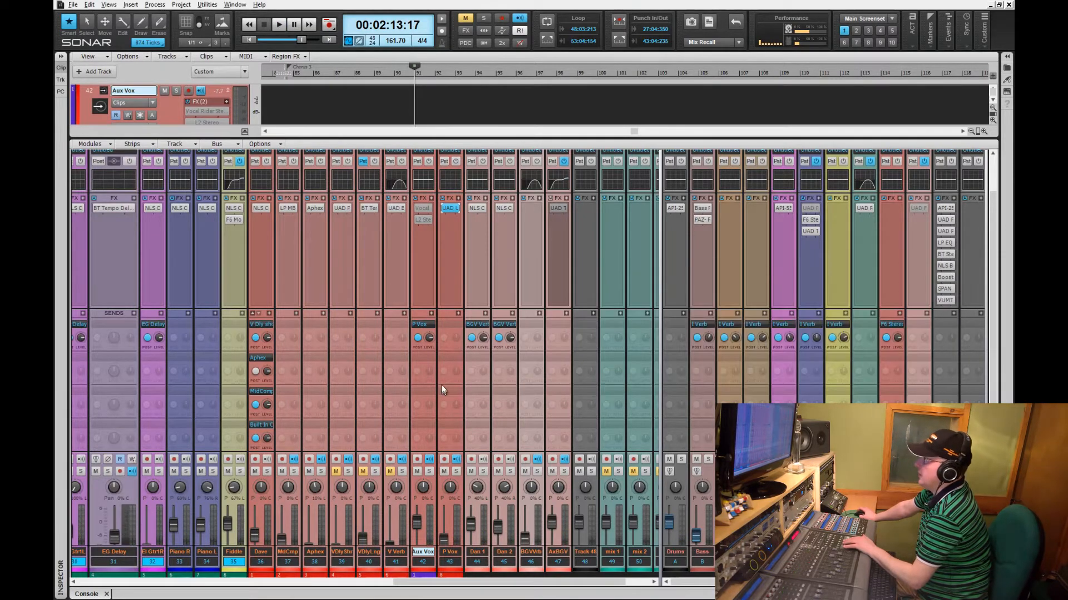
# Pull down the P Vox channel's volume fader and play Chorus 3 to compare the mix with different P Vox levels.
pyautogui.scroll(-3, 442, 386)
pyautogui.scroll(-1, 448, 379)
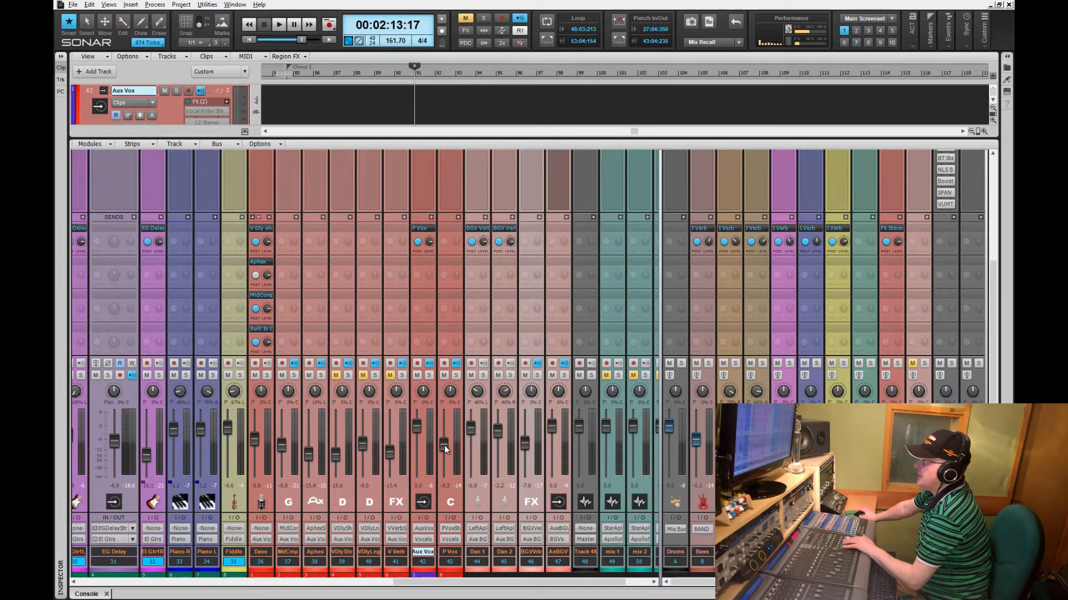
pyautogui.moveTo(445, 446); pyautogui.dragTo(444, 476)
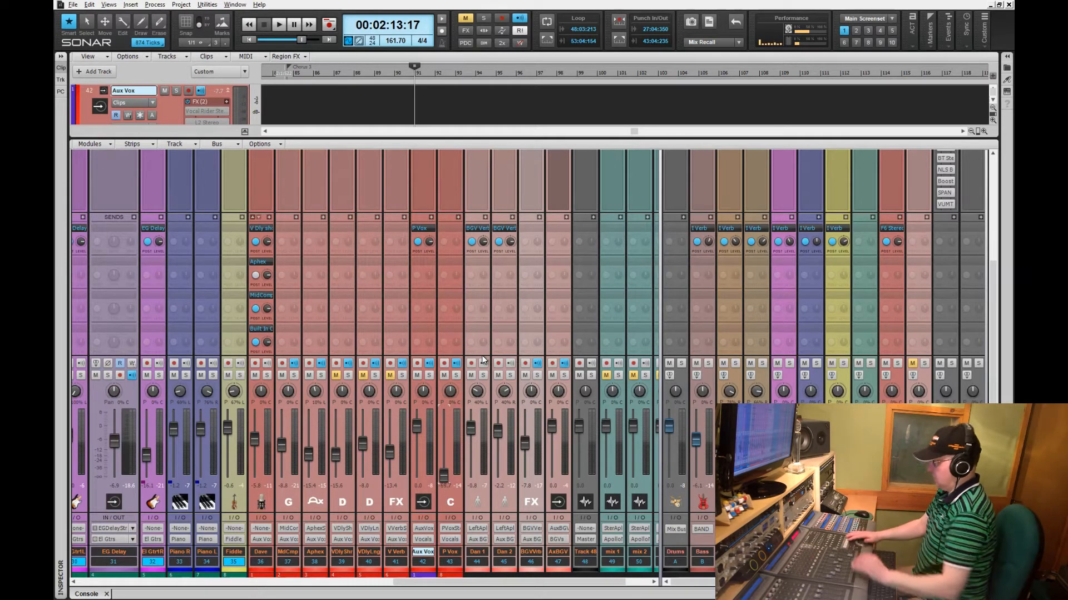
pyautogui.press('space')
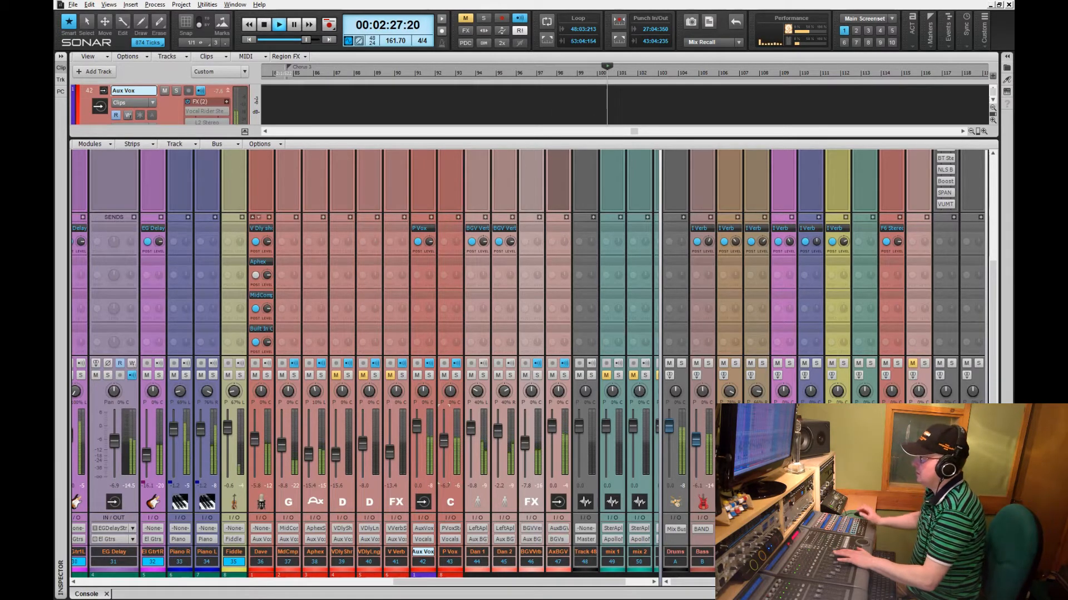
pyautogui.press('space')
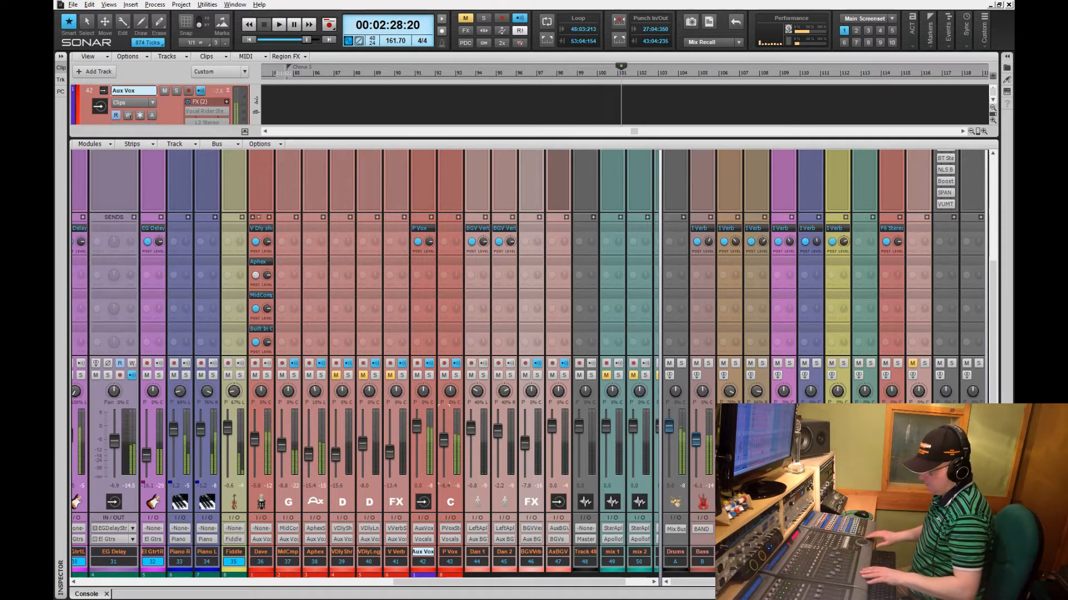
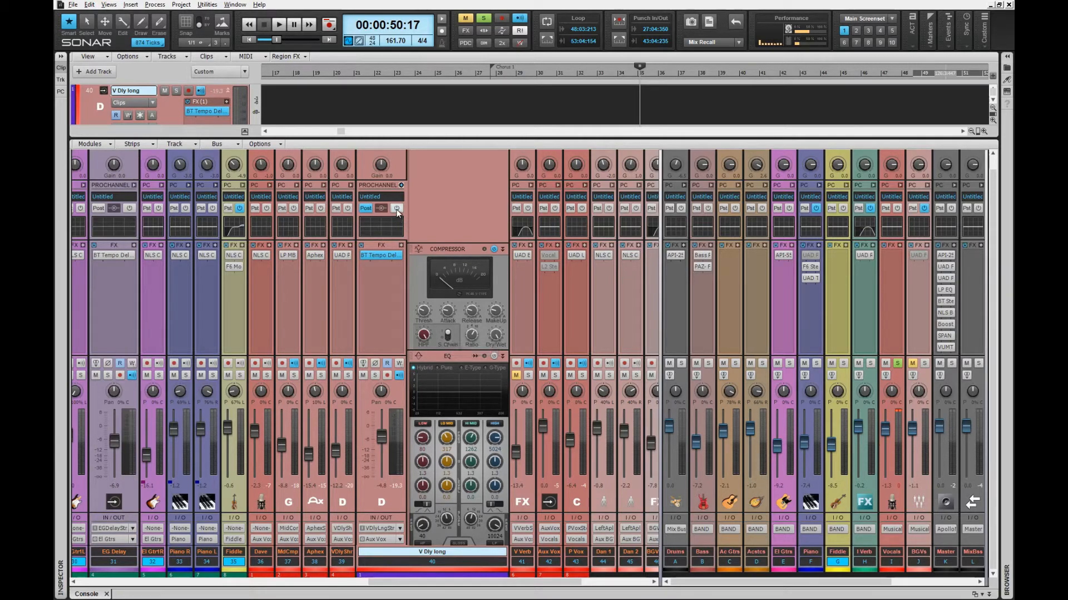
# Show the Sends/Bank/Patch module in the console and browse the lead vocal channel's sends.
pyautogui.click(88, 147)
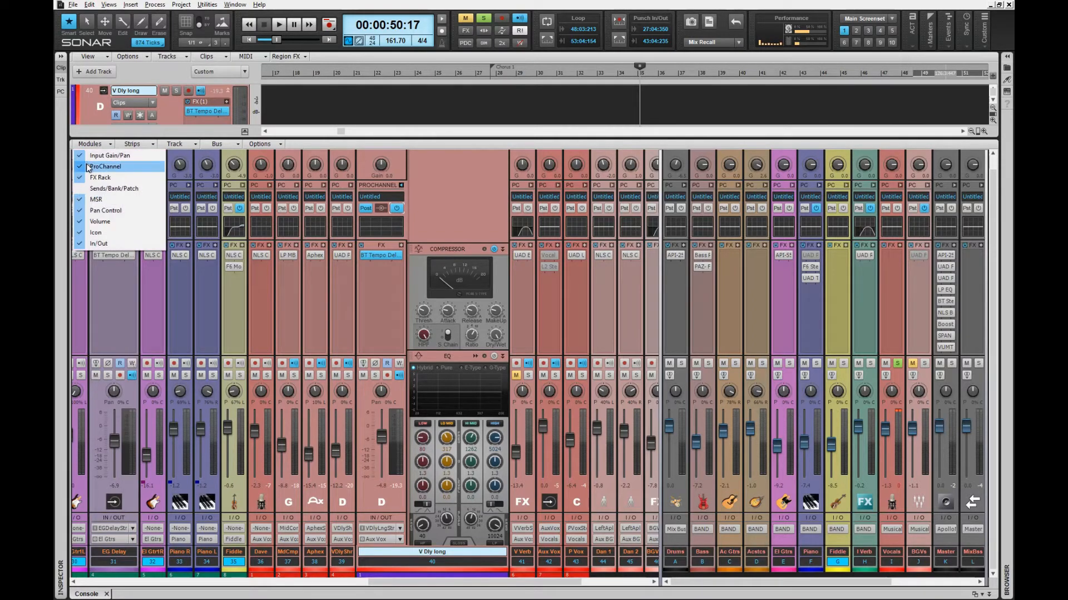
pyautogui.click(102, 192)
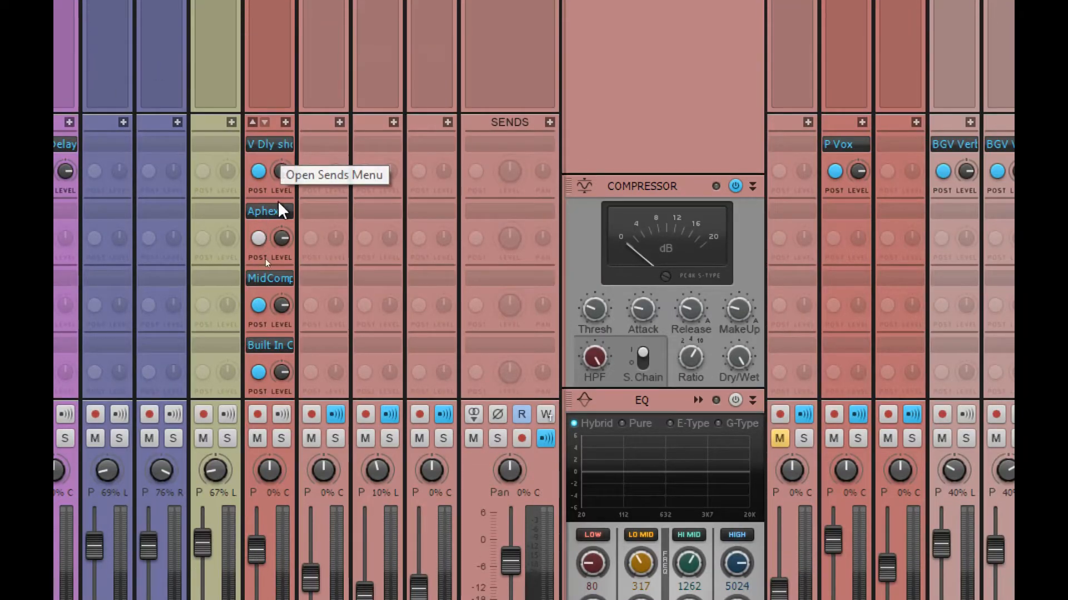
pyautogui.click(252, 122)
pyautogui.click(253, 122)
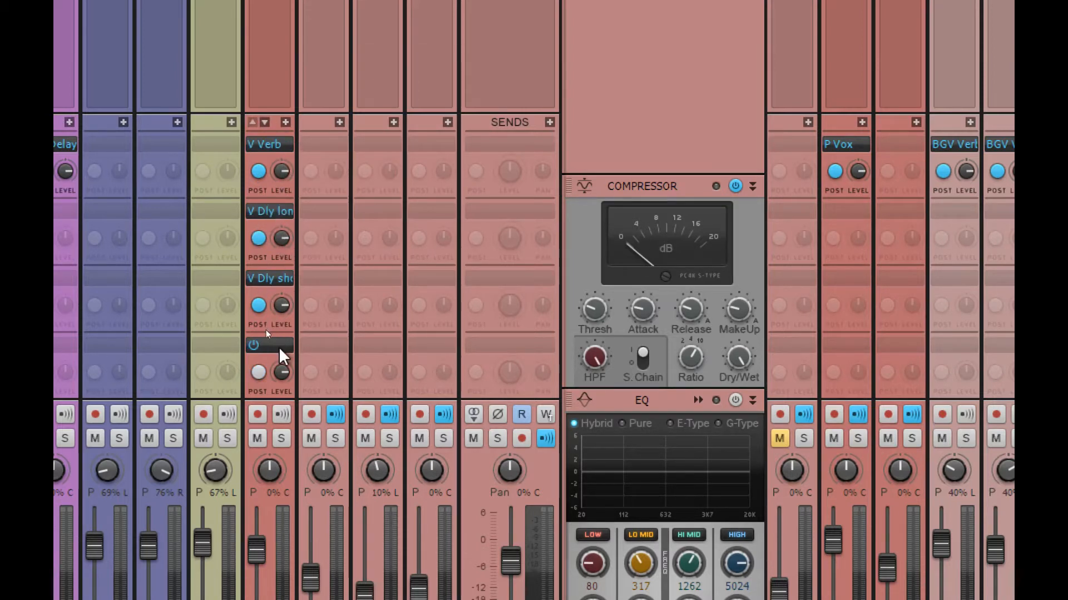
pyautogui.click(264, 121)
pyautogui.click(264, 121)
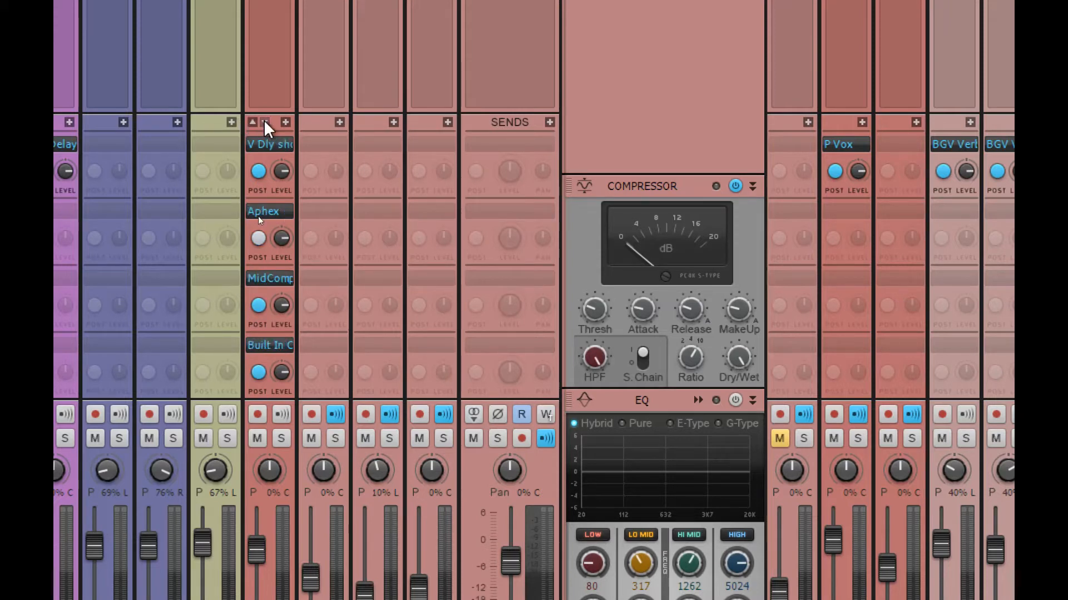
# Examine the available destinations for the lead vocal's Built In send, then dismiss the list without choosing one.
pyautogui.click(282, 344)
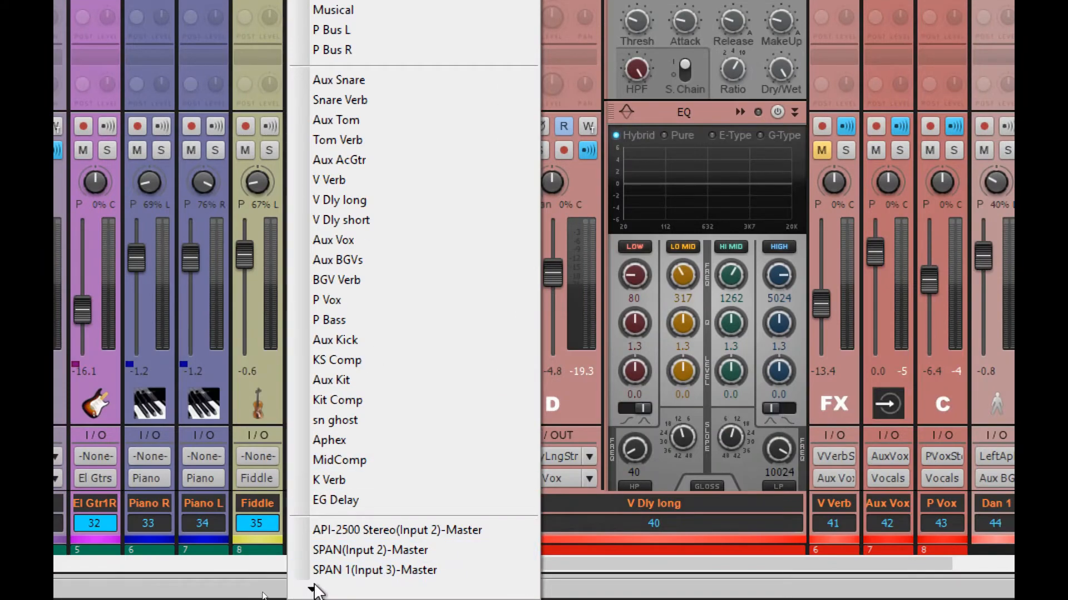
pyautogui.moveTo(313, 592)
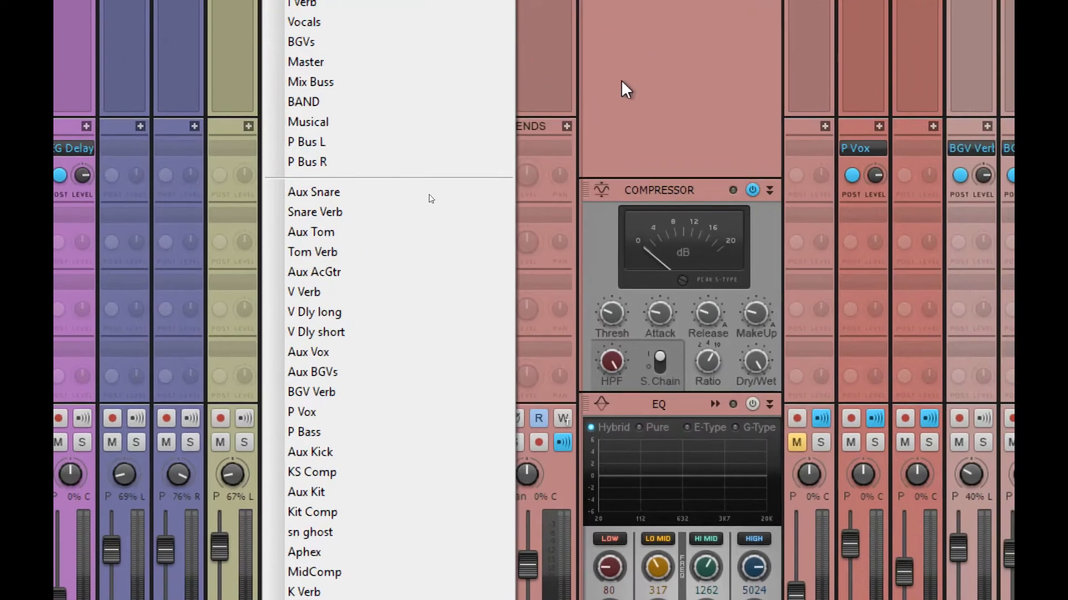
pyautogui.click(622, 79)
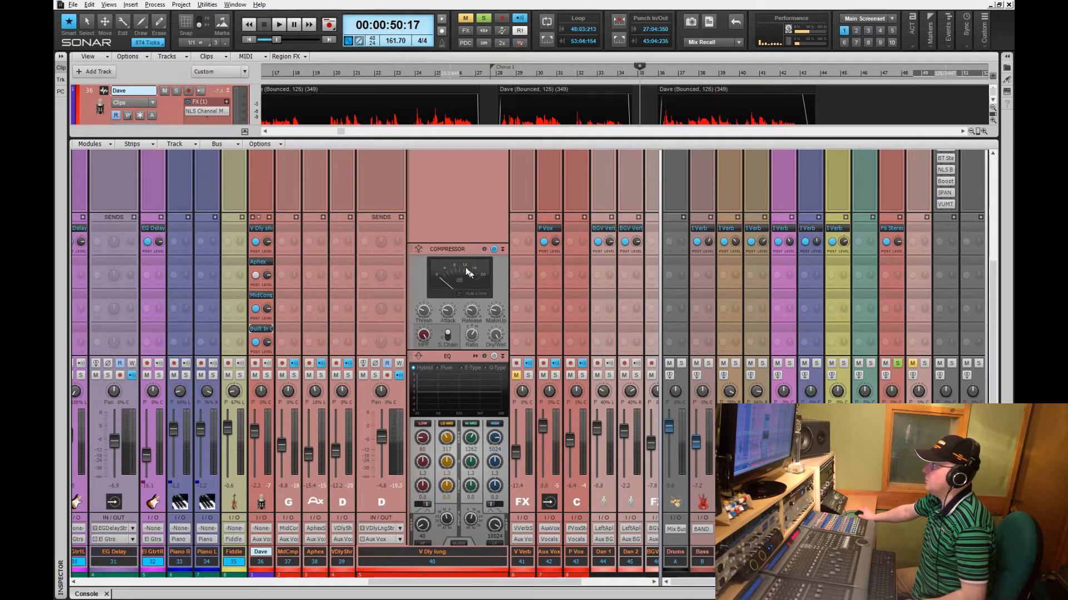
# Audition Chorus 1 first with the Vocals bus soloed and then with the full mix.
pyautogui.press('space')
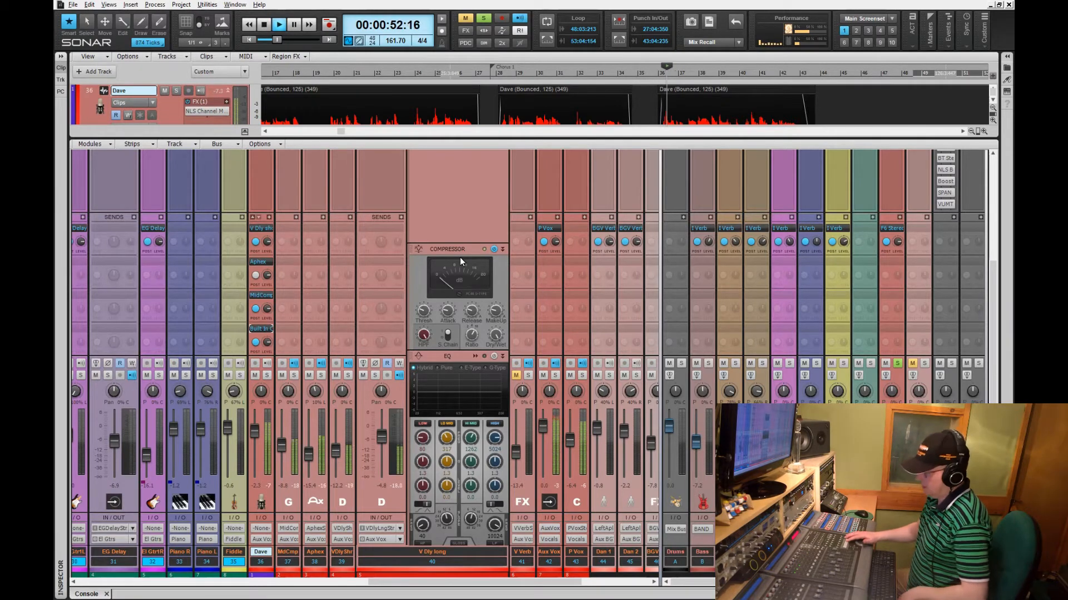
pyautogui.press('space')
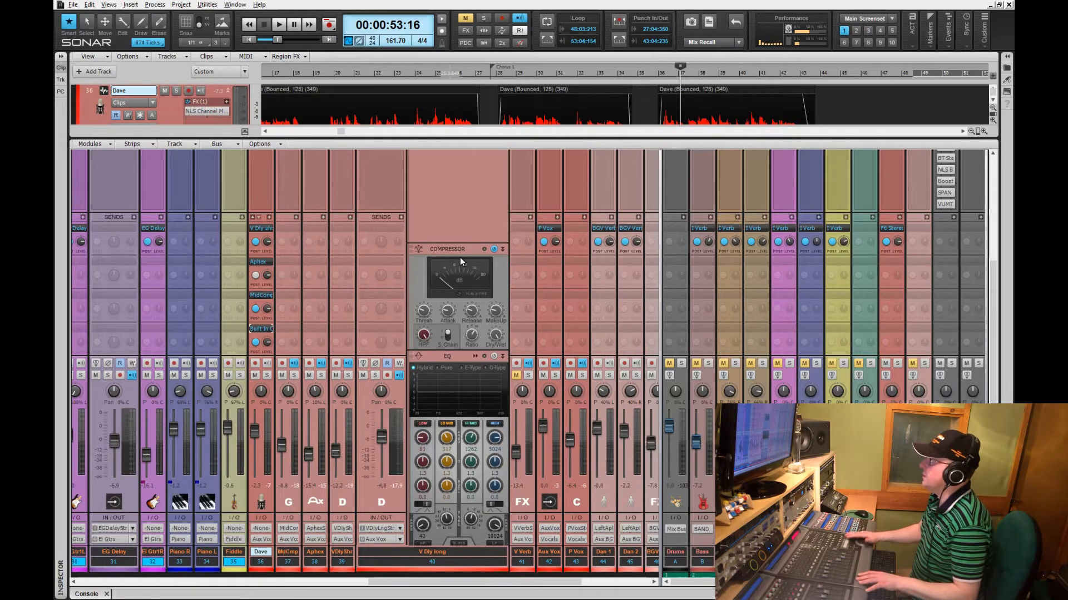
pyautogui.press('space')
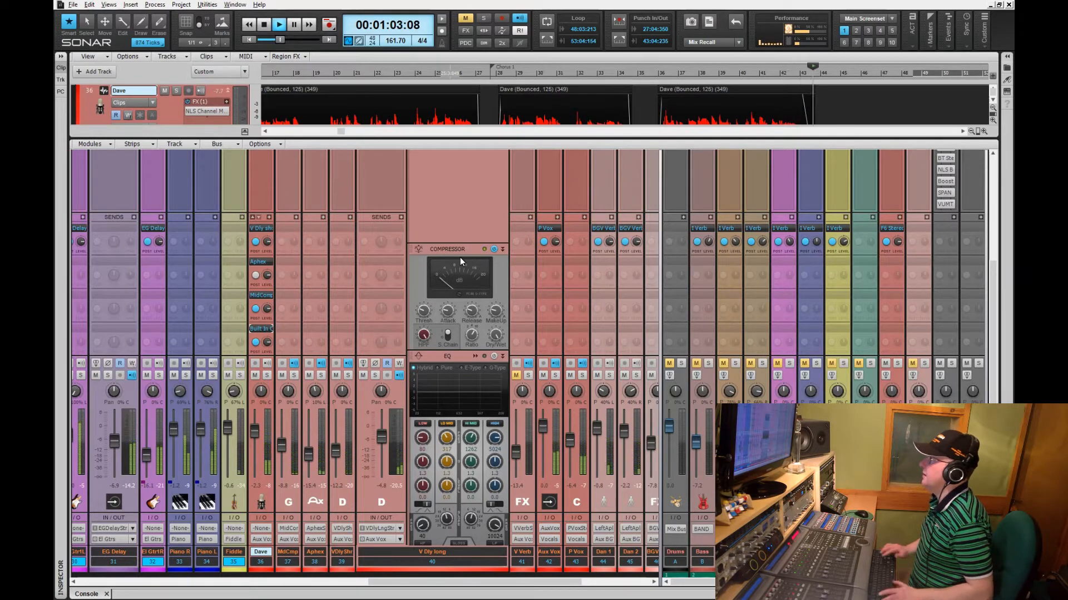
pyautogui.press('space')
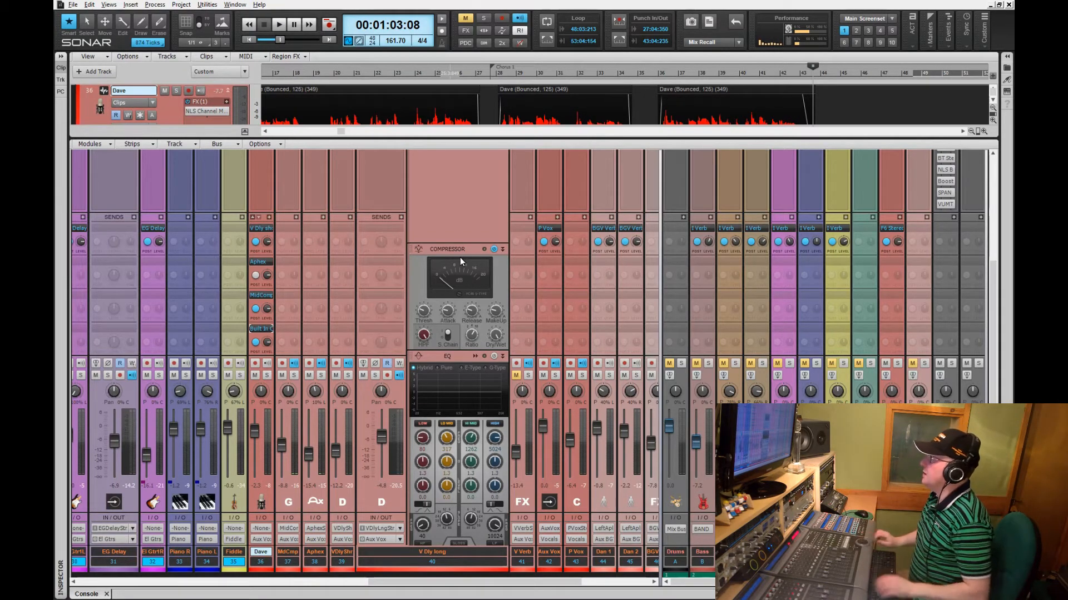
# Hide the console, show the whole lead vocal track from the song start, and audition the mix from Verse 2.
pyautogui.press('d')
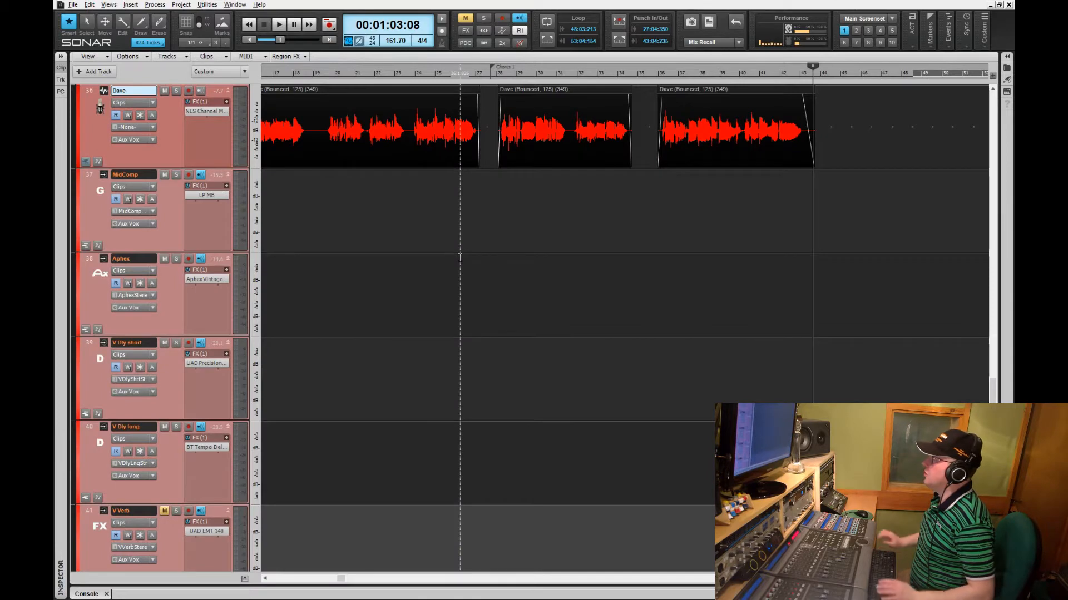
pyautogui.press('w')
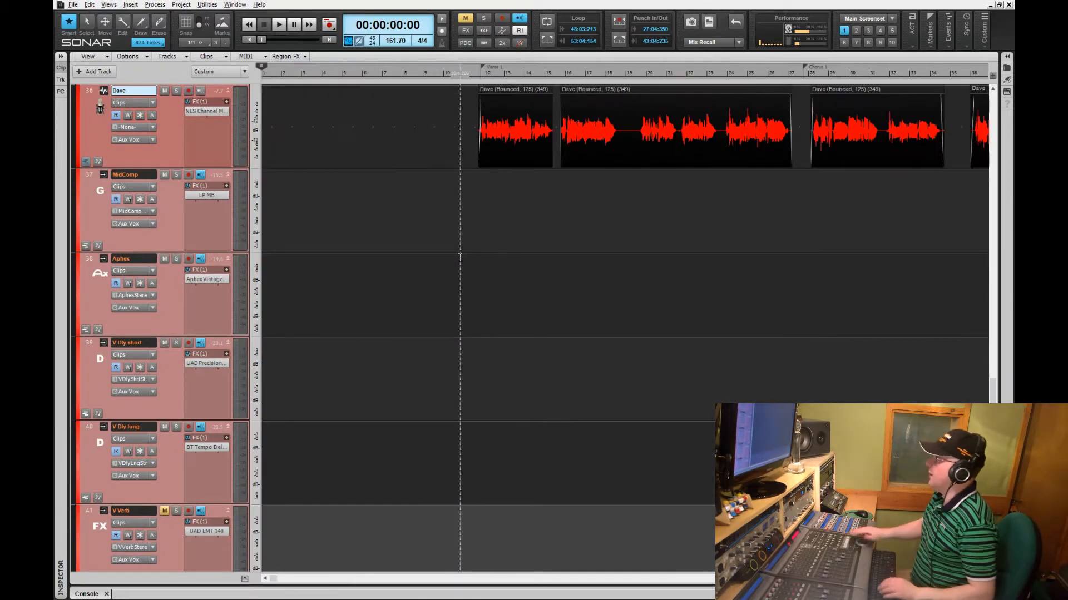
pyautogui.hotkey('ctrl', 'Left')
pyautogui.hotkey('ctrl', 'Left')
pyautogui.hotkey('ctrl', 'Left')
pyautogui.hotkey('ctrl', 'Left')
pyautogui.hotkey('ctrl', 'Left')
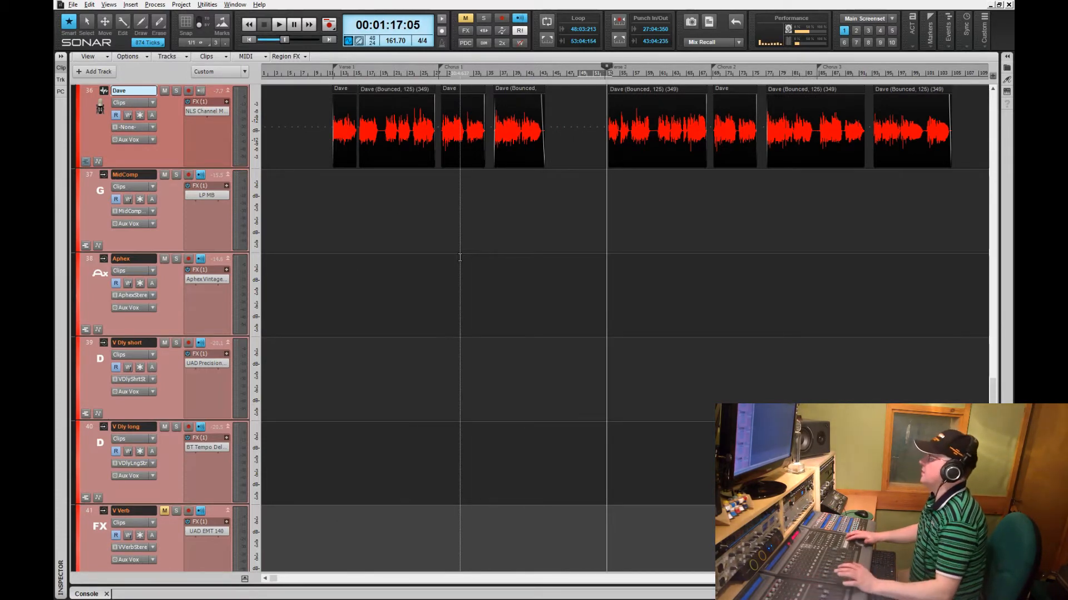
pyautogui.press('space')
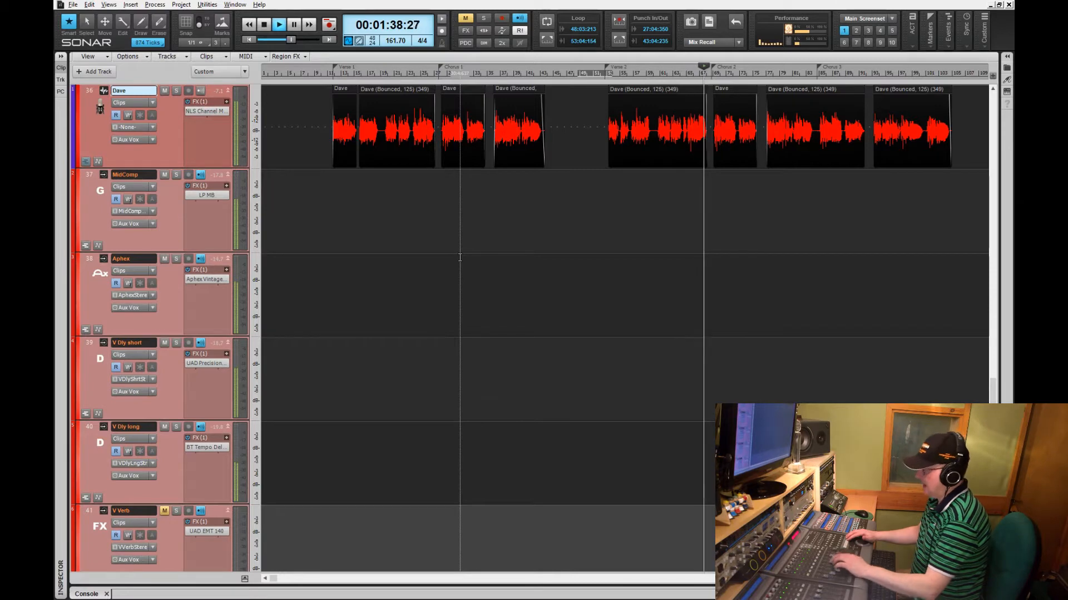
pyautogui.press('space')
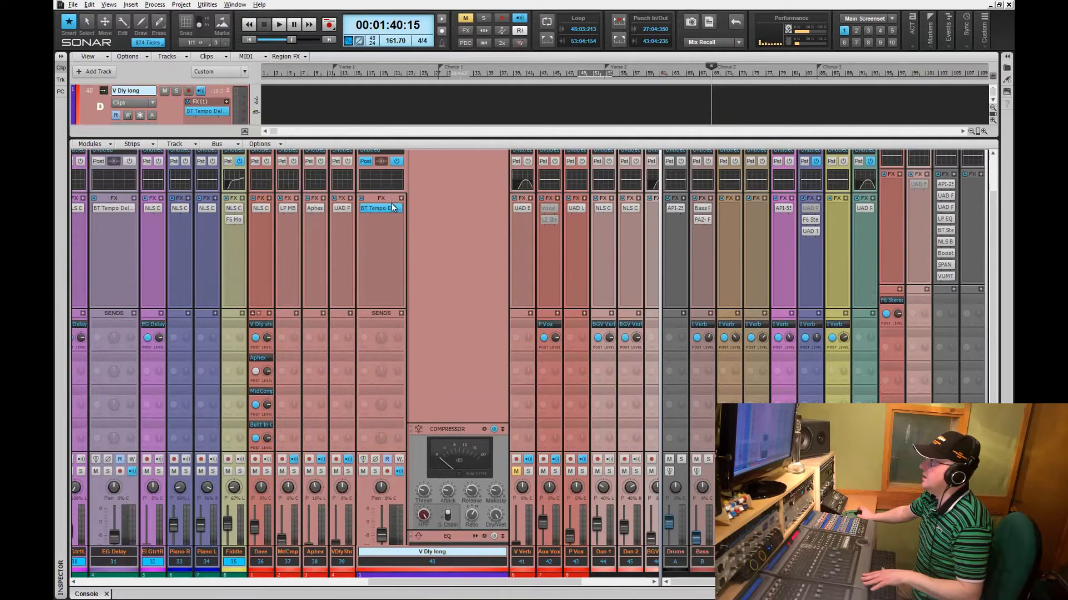
# Collapse the expanded ProChannel on the V Dly long strip and hide the Sends/Bank/Patch module while the mix plays.
pyautogui.scroll(2, 389, 185)
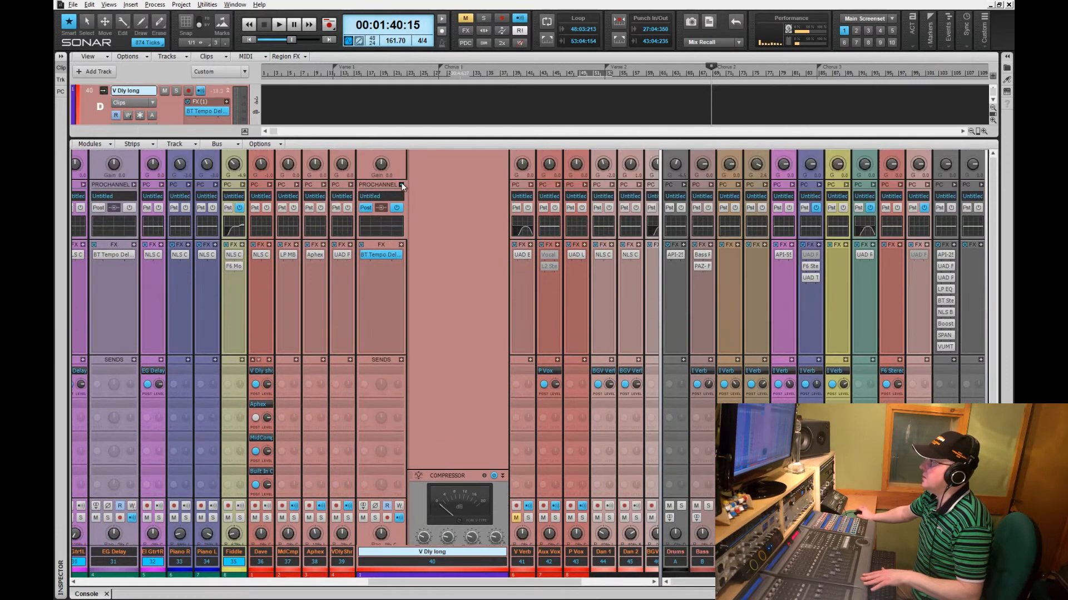
pyautogui.click(401, 182)
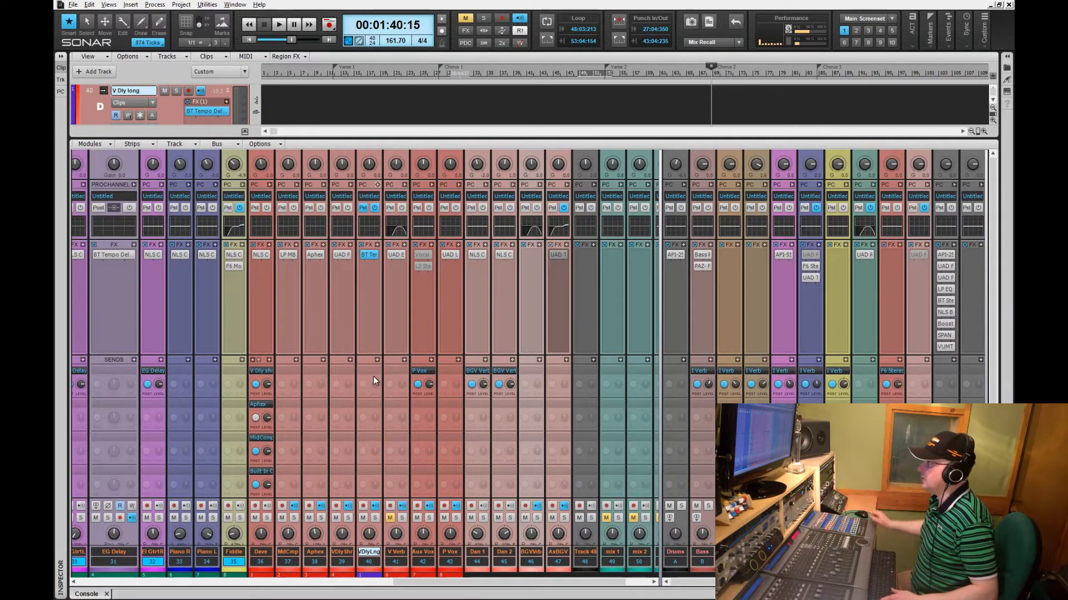
pyautogui.scroll(-3, 342, 355)
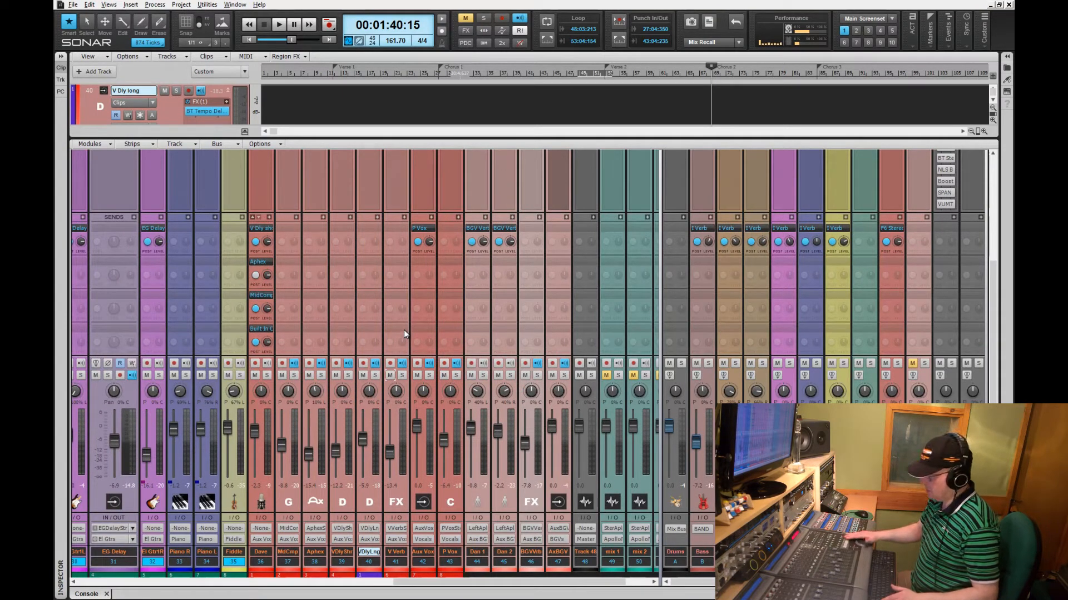
pyautogui.press('space')
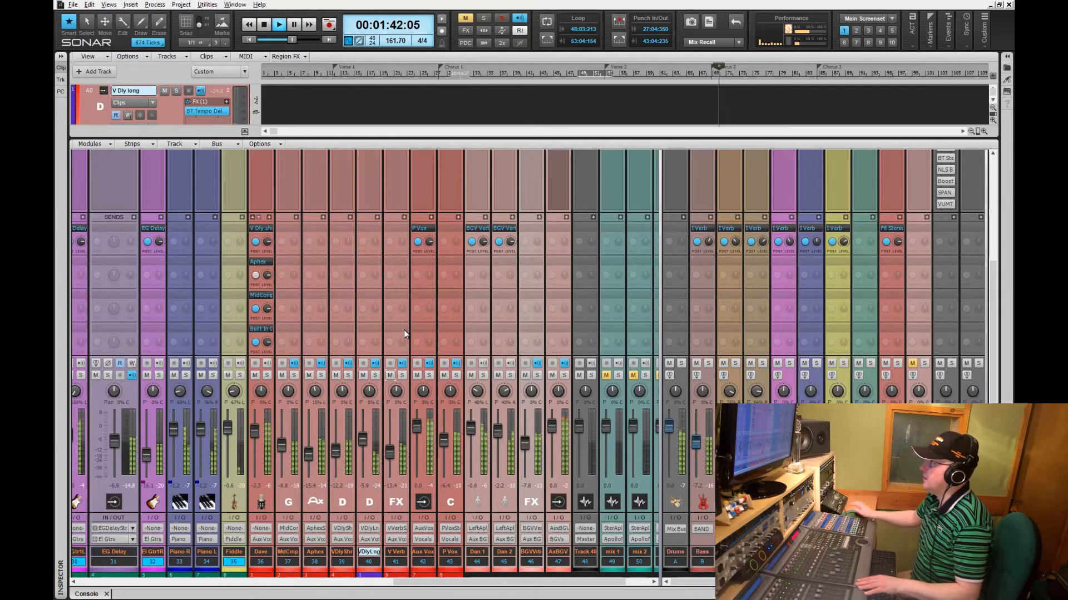
pyautogui.click(98, 144)
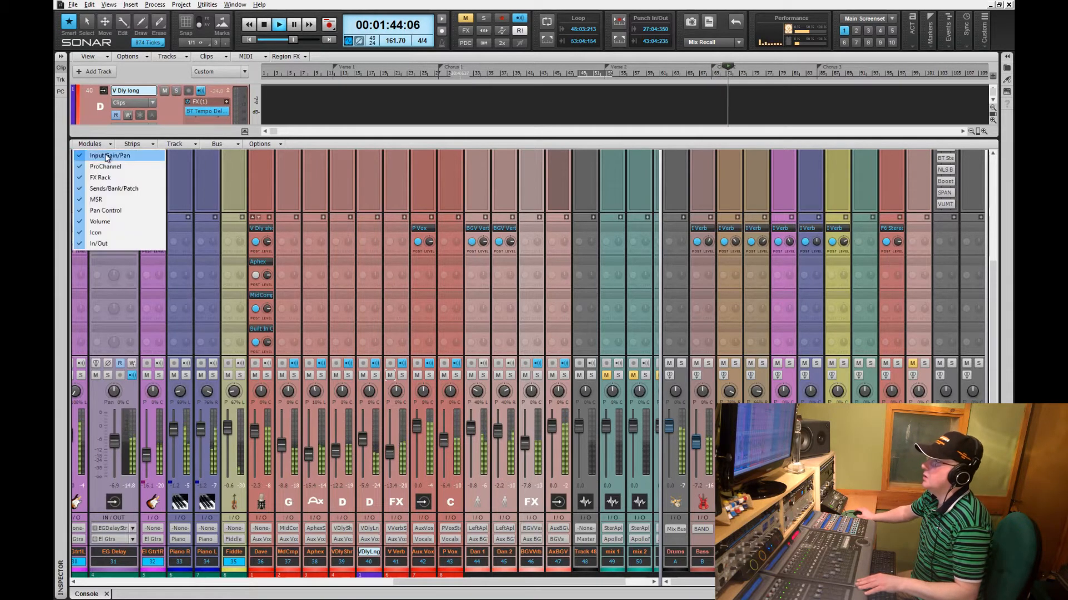
pyautogui.click(114, 189)
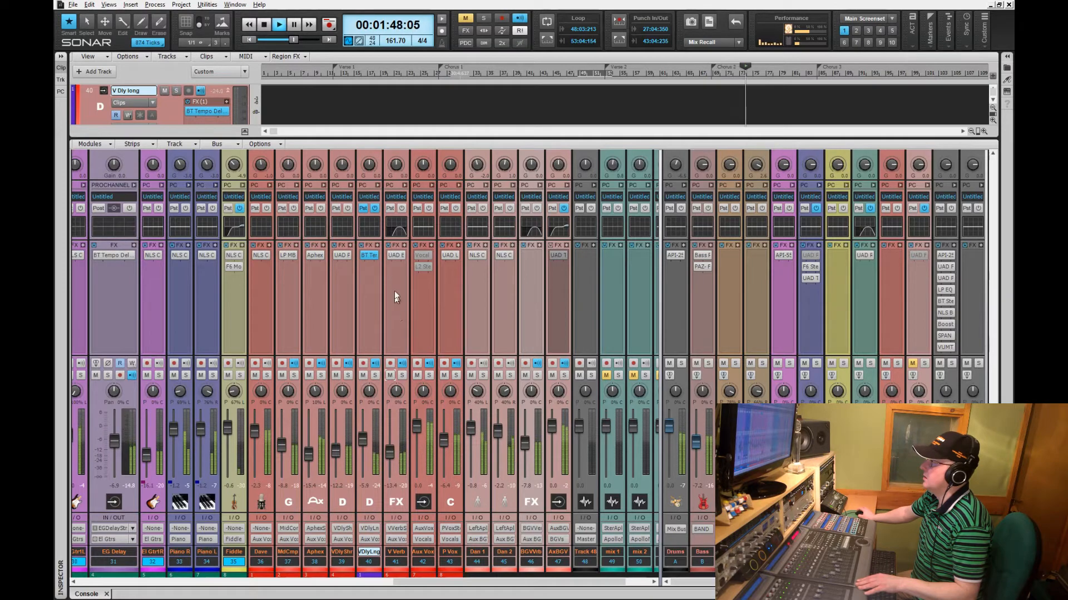
# Open the UAD EMT 140 on the V Verb channel, audition it with vocals soloed and delays muted, then close its window.
pyautogui.doubleClick(395, 255)
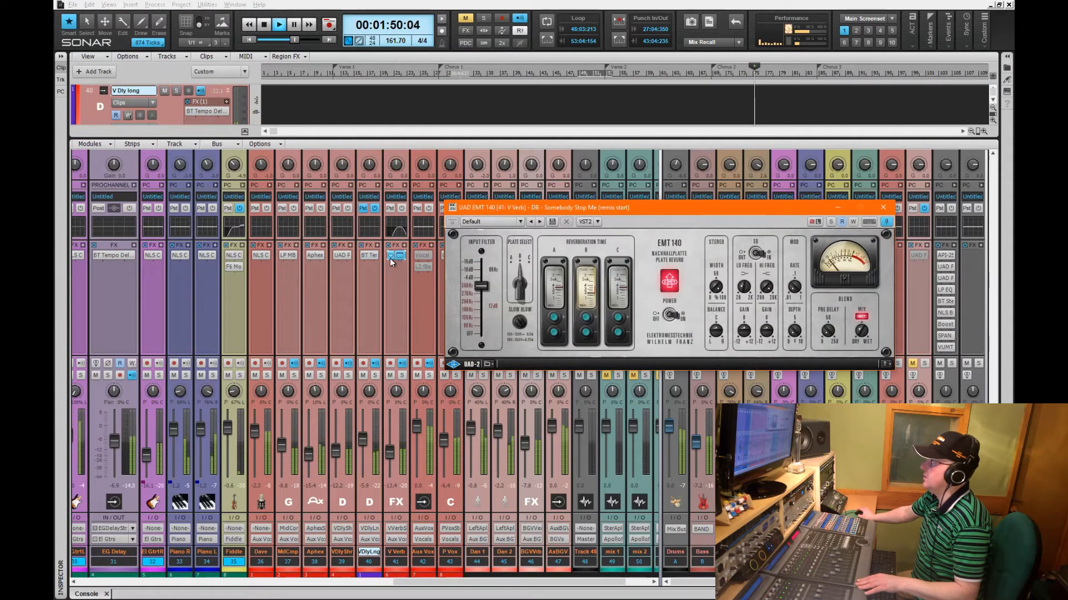
pyautogui.press('space')
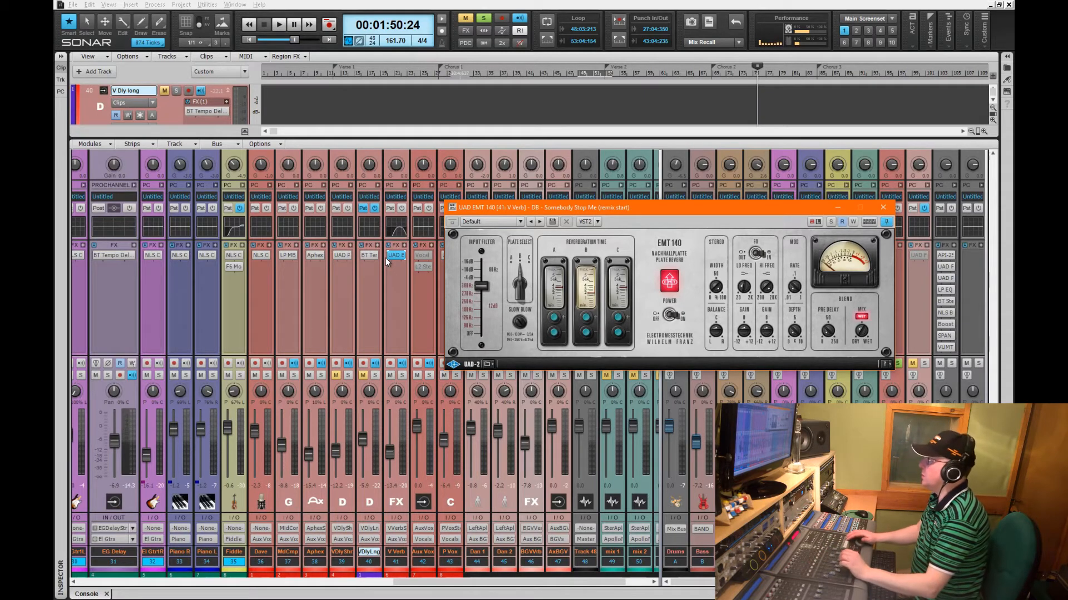
pyautogui.press('space')
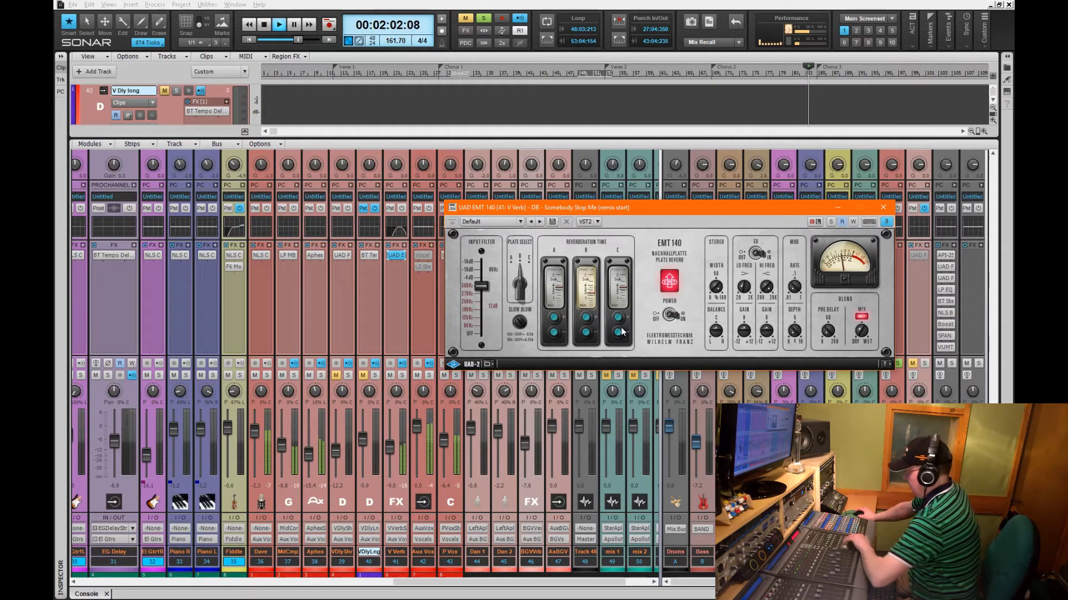
pyautogui.press('space')
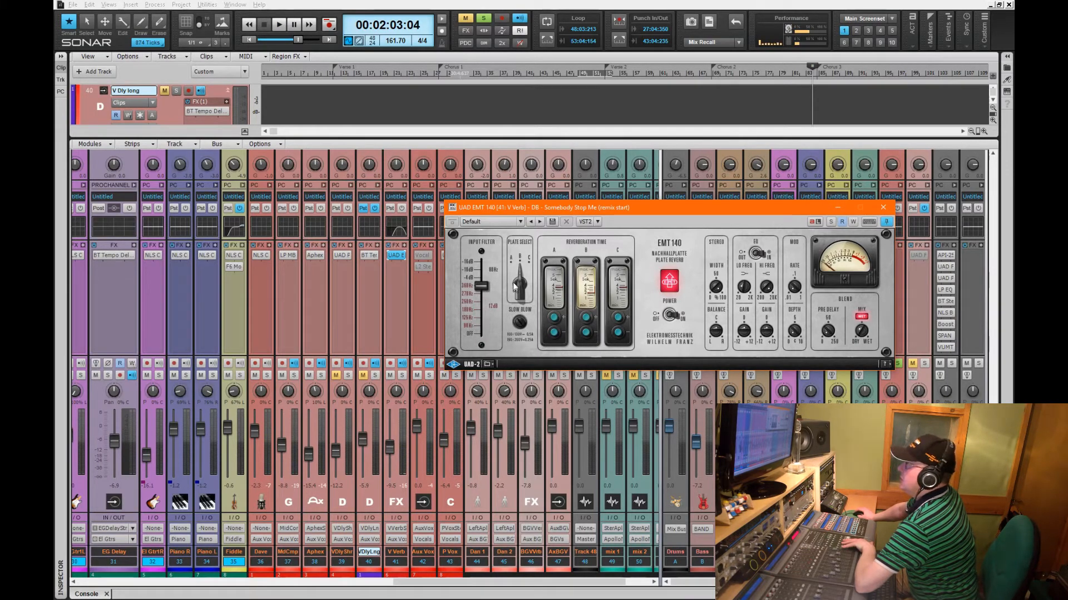
pyautogui.click(883, 208)
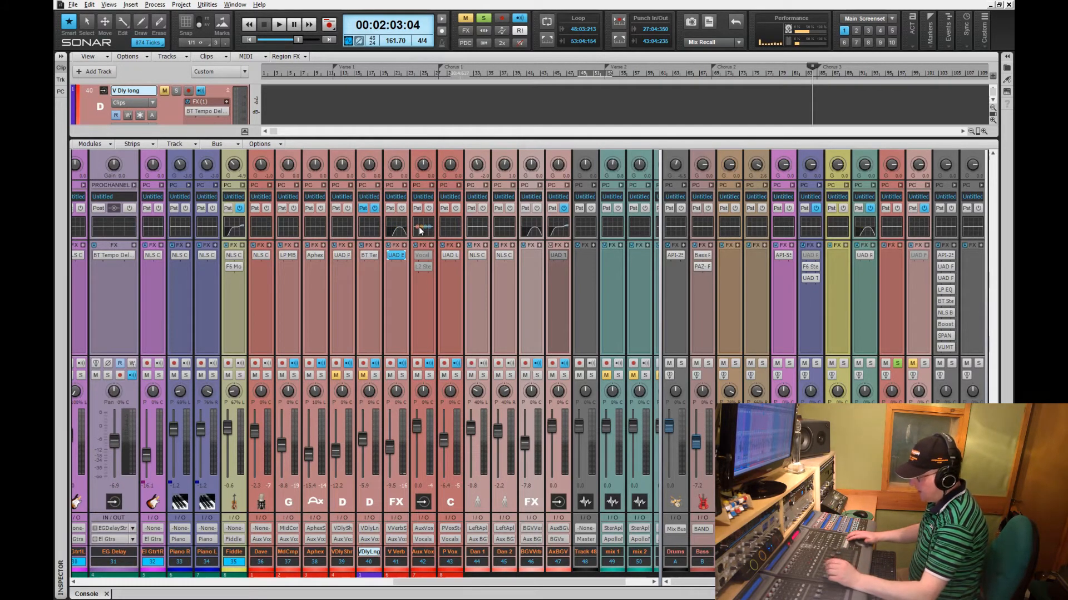
# Audition the soloed vocals with only the reverb, with only the delays, and with all of these effects active.
pyautogui.press('space')
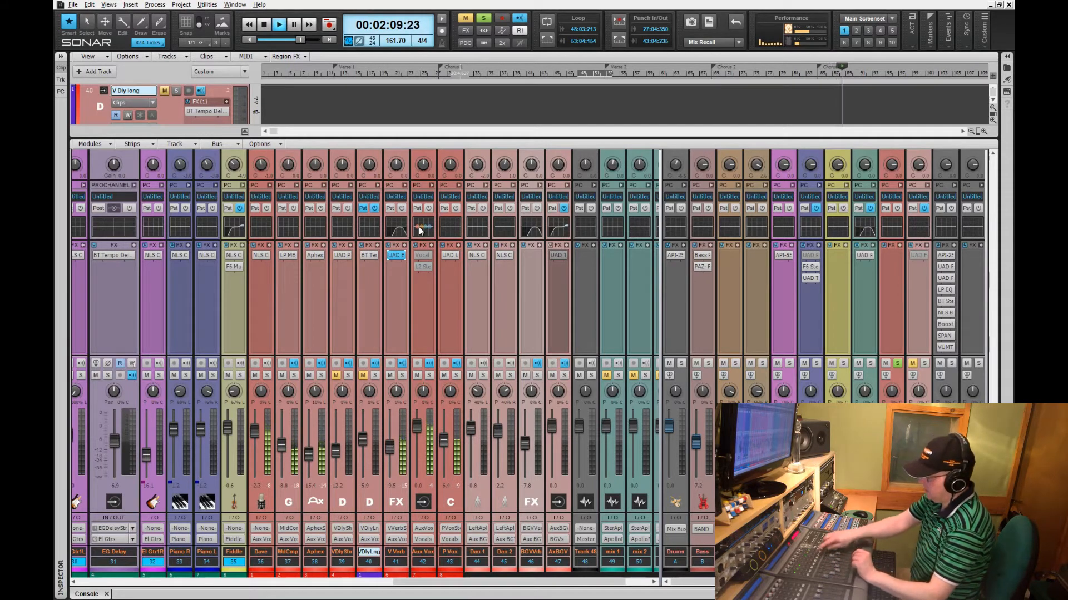
pyautogui.press('space')
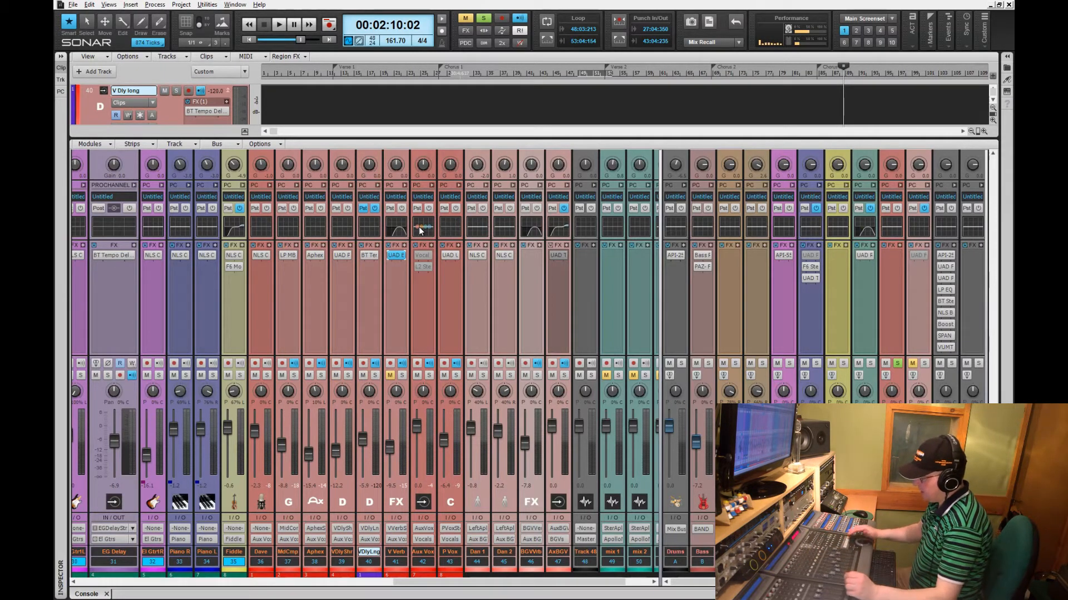
pyautogui.press('space')
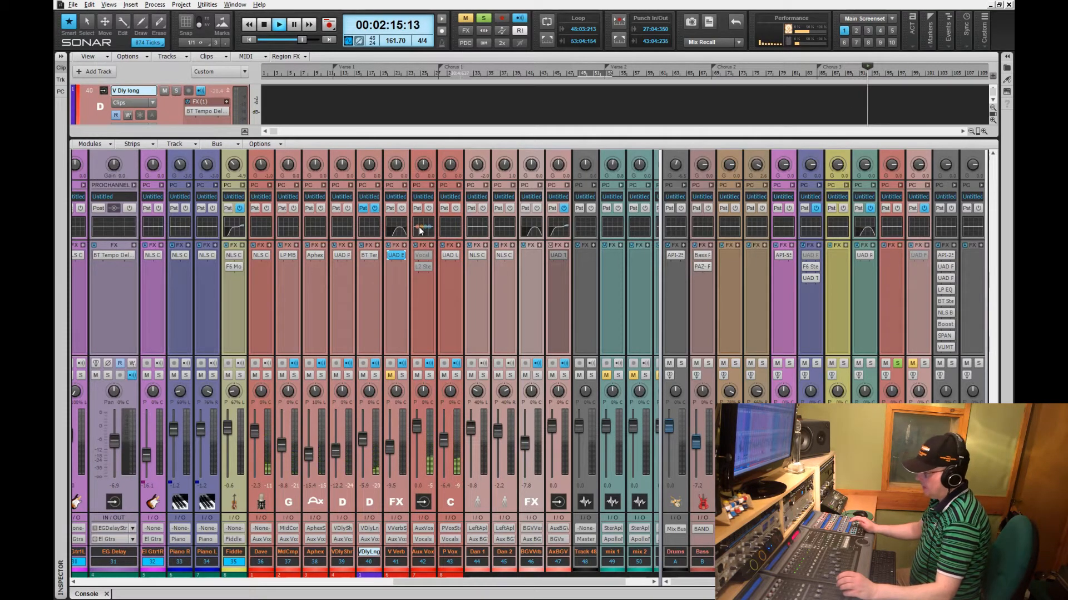
pyautogui.press('space')
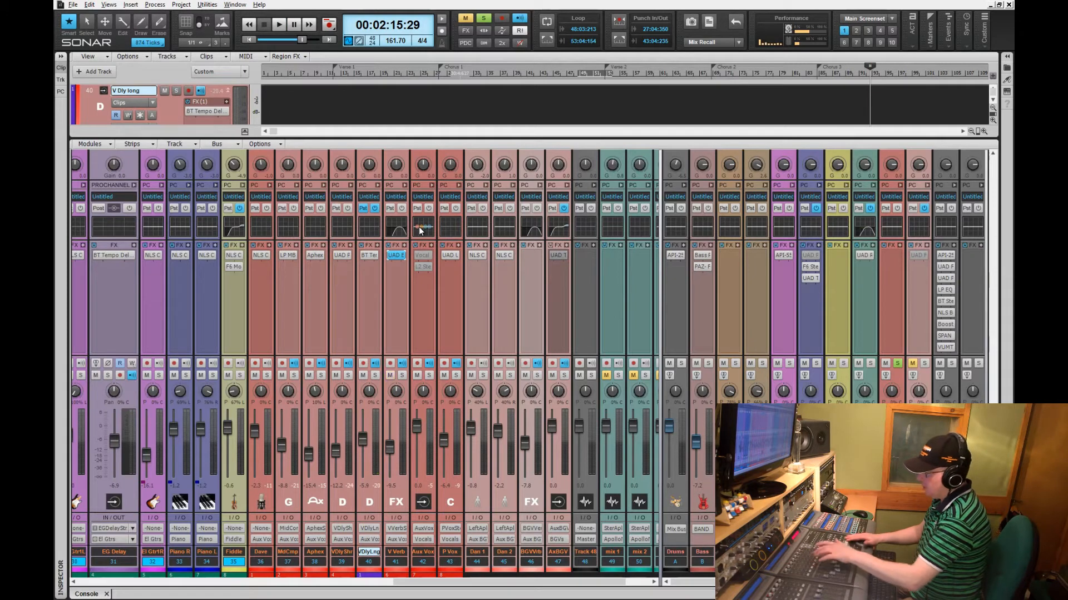
pyautogui.press('space')
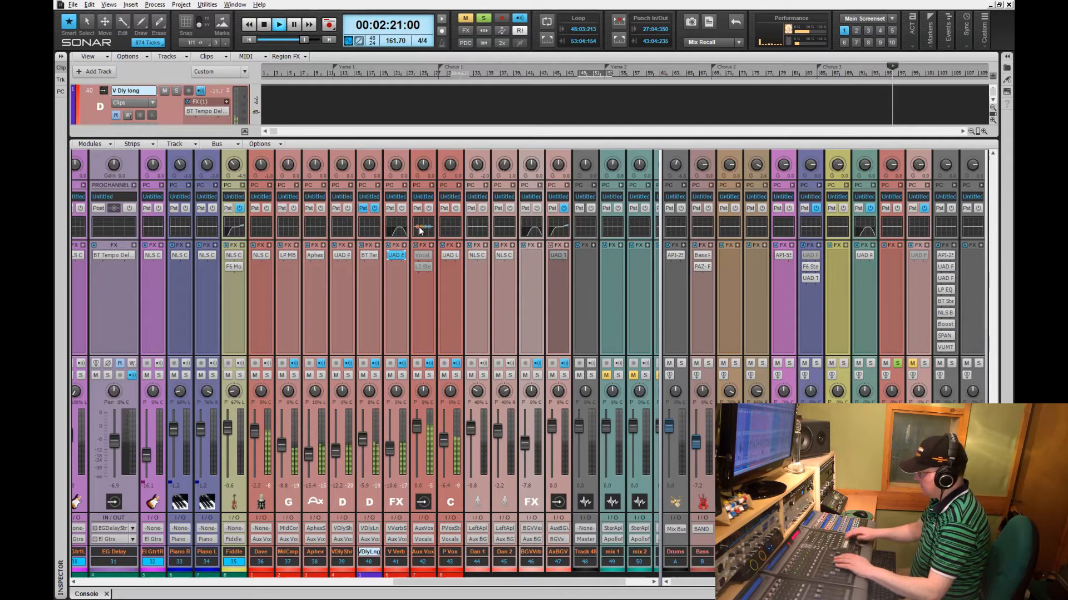
pyautogui.press('space')
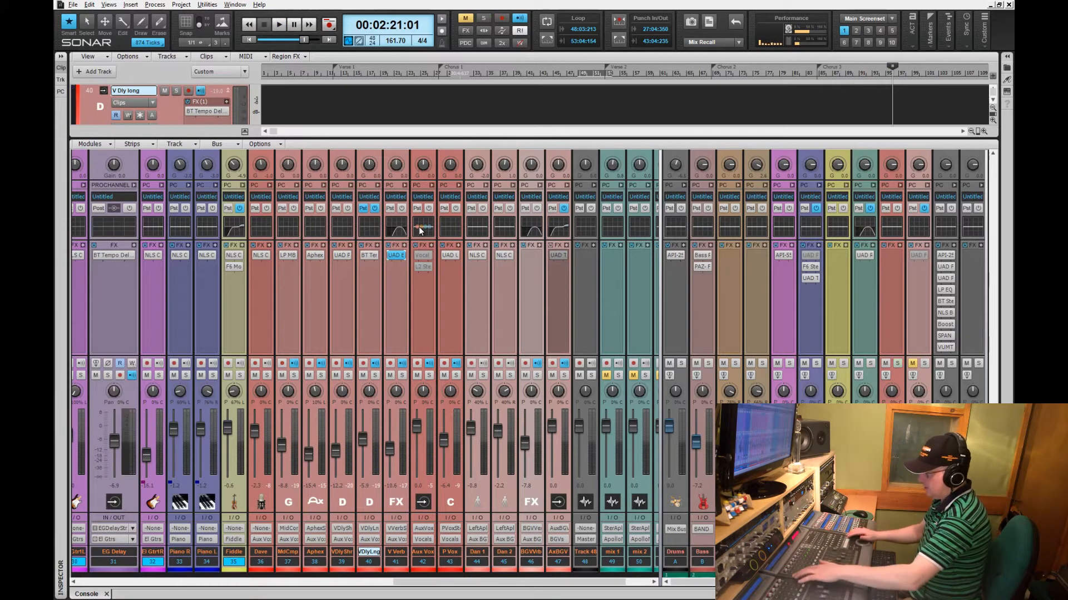
# Audition the full mix with all vocal effects active, and restart playback from the song start.
pyautogui.press('space')
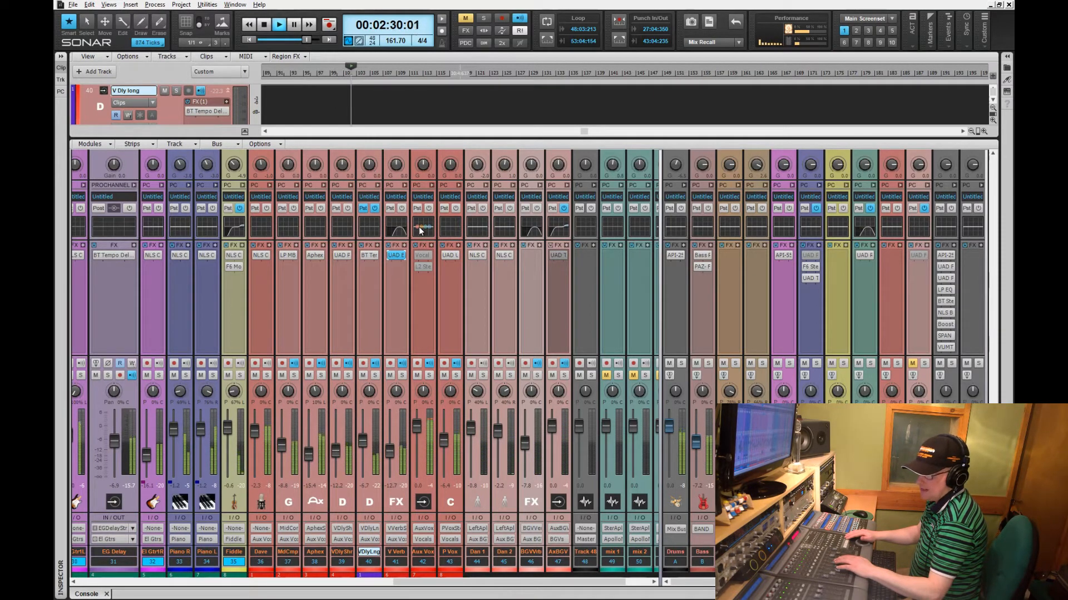
pyautogui.press('space')
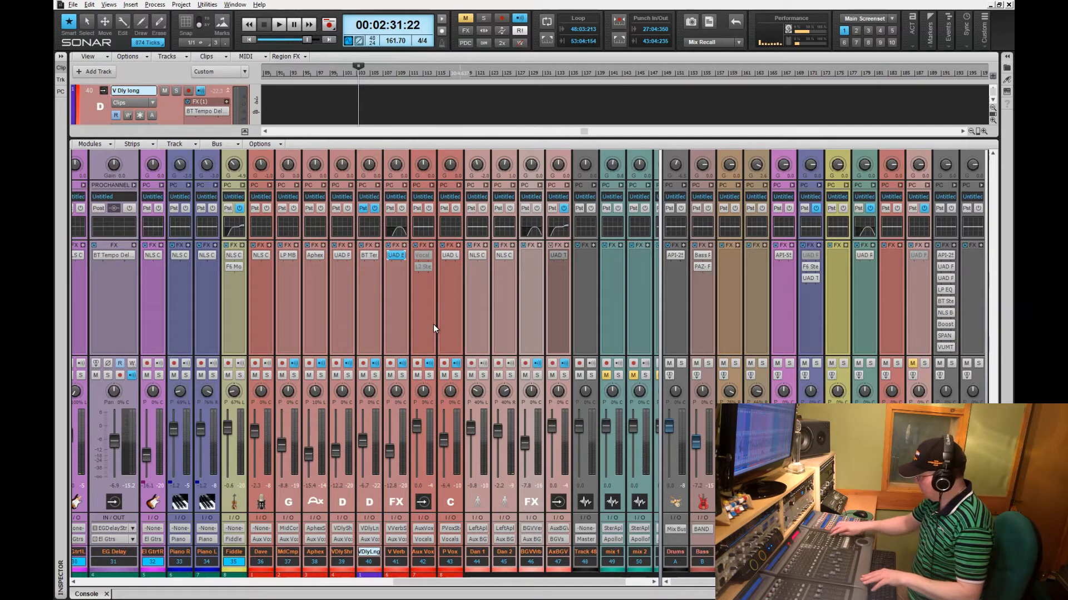
pyautogui.press('w')
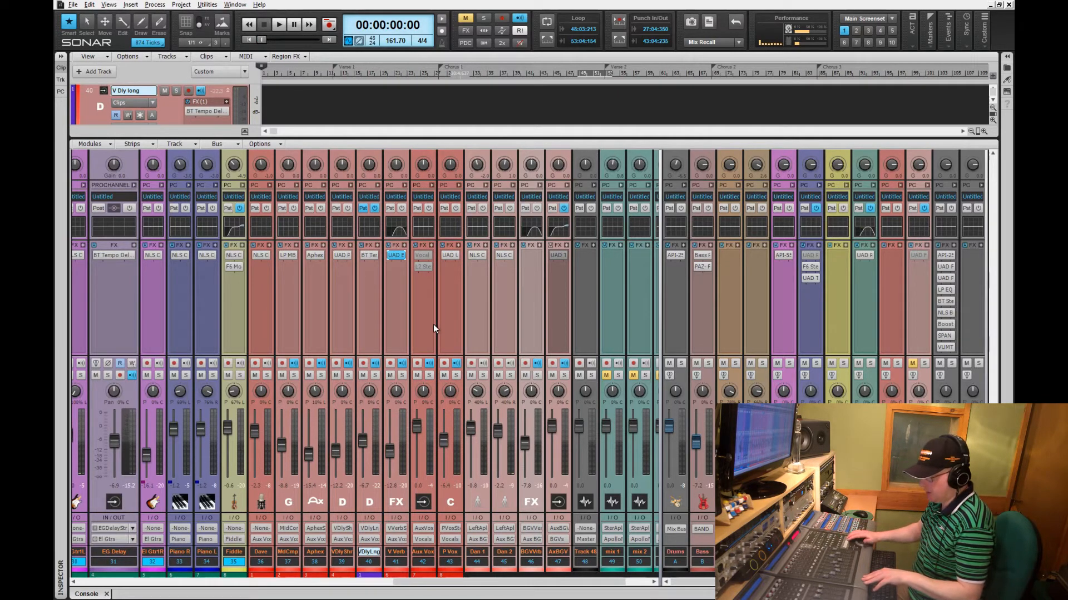
pyautogui.press('space')
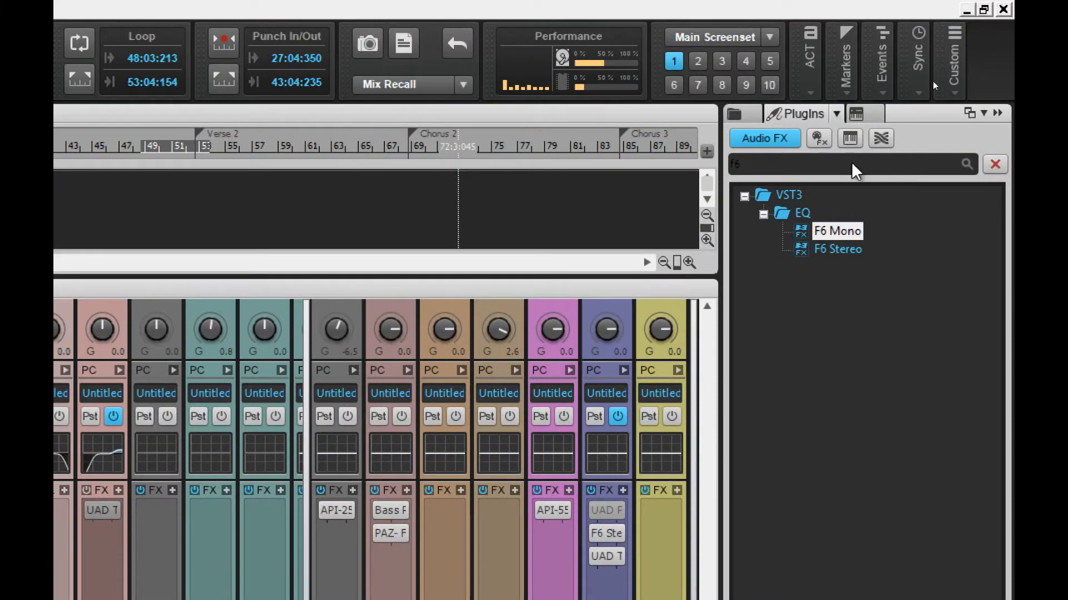
# Search the audio effects for "esser" and insert RDeEsser Mono on the lead vocal track.
pyautogui.click(852, 165)
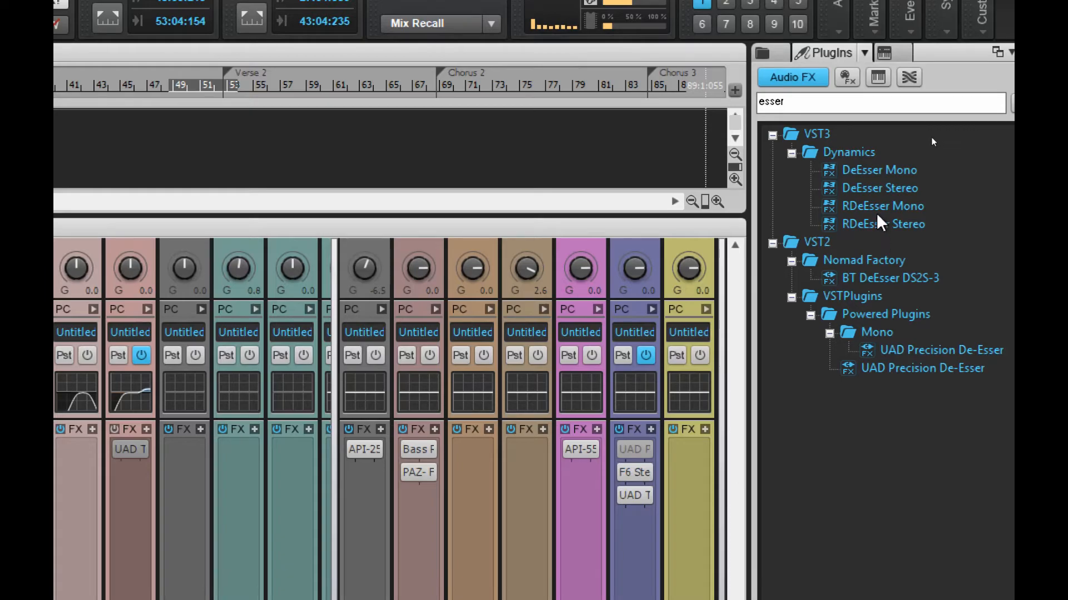
pyautogui.moveTo(876, 209); pyautogui.dragTo(506, 162)
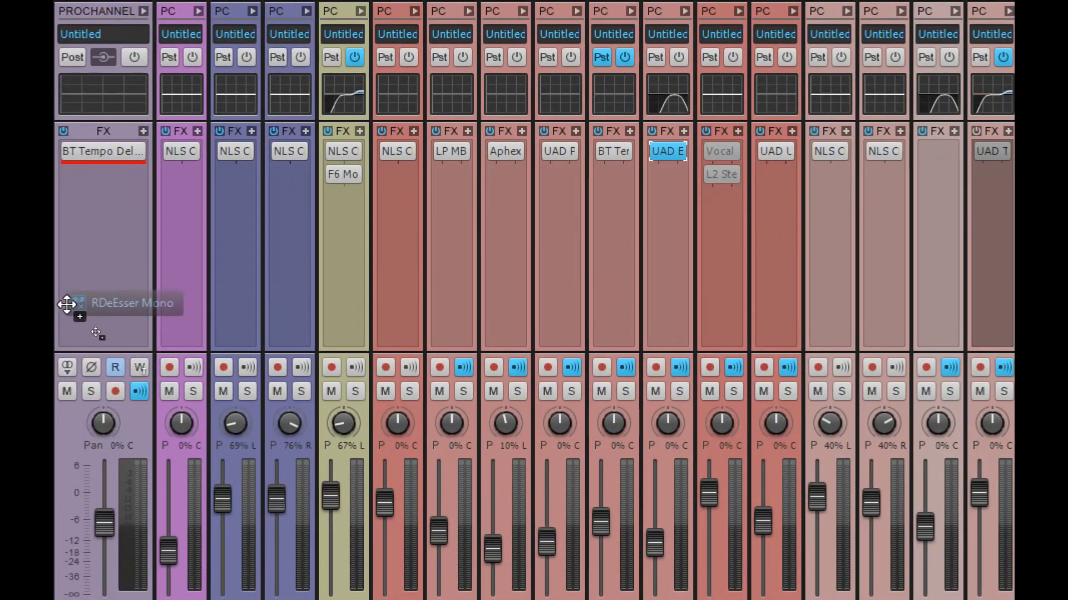
pyautogui.moveTo(68, 306); pyautogui.dragTo(408, 217)
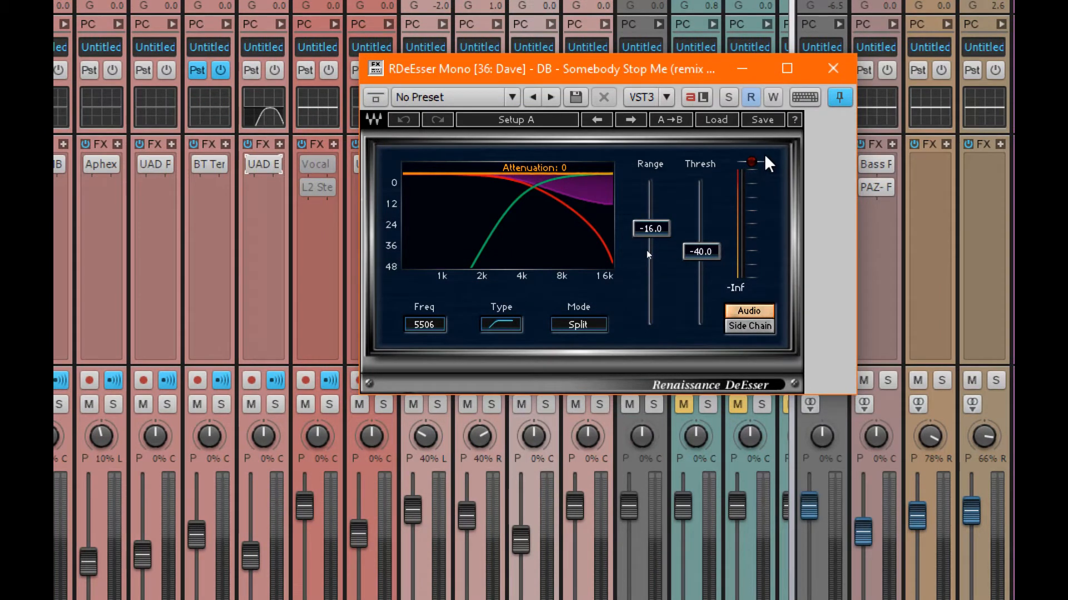
# During playback, load the Male DeEss Narrow preset in RDeEsser and set Range to -15.1 and Threshold to -27.0.
pyautogui.press('space')
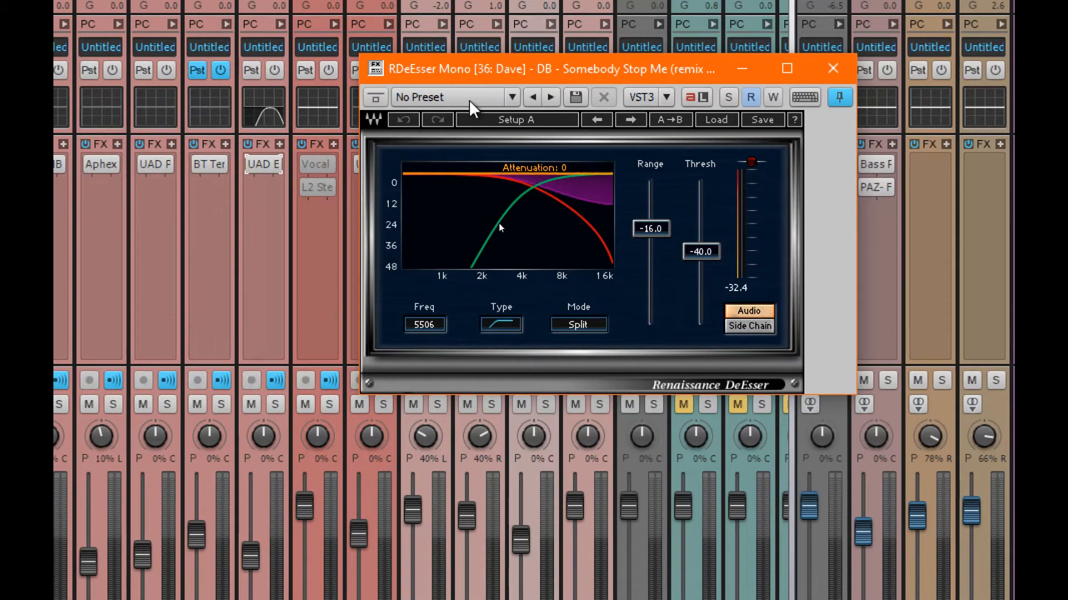
pyautogui.click(510, 98)
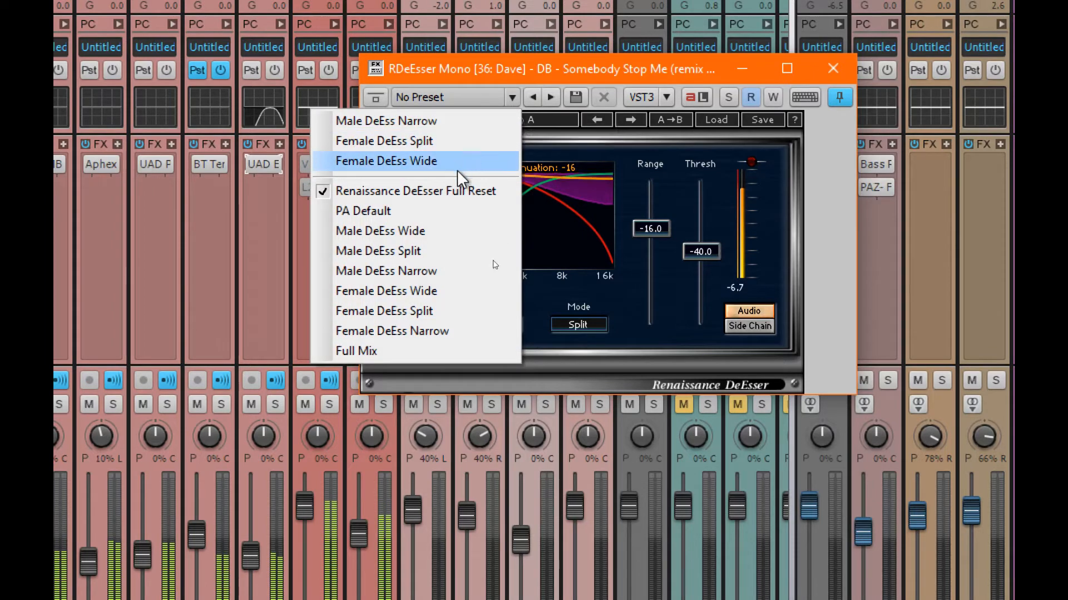
pyautogui.click(453, 271)
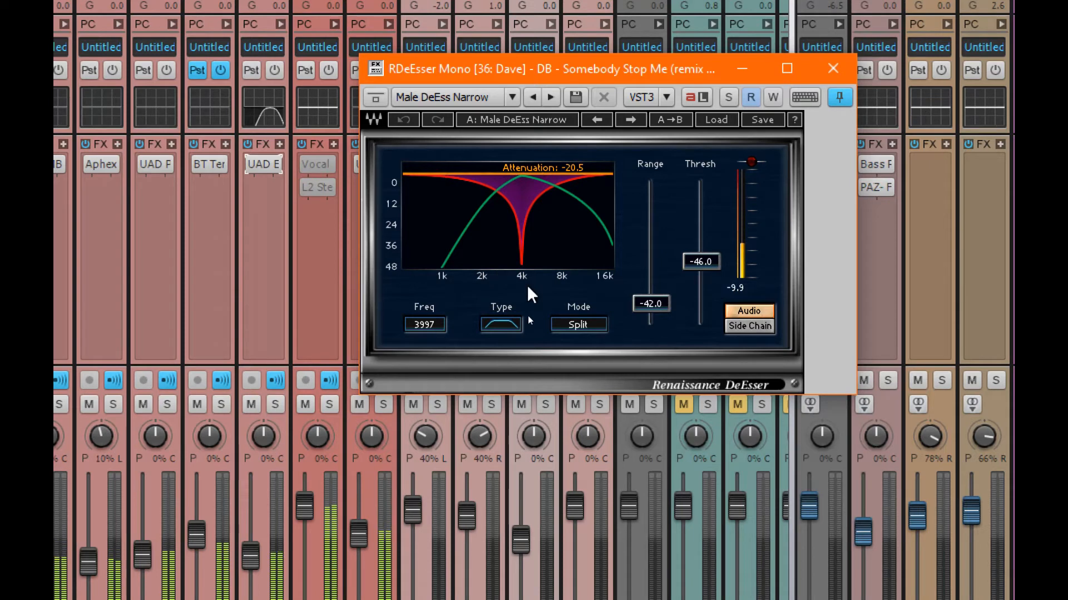
pyautogui.moveTo(689, 268); pyautogui.dragTo(689, 221)
pyautogui.moveTo(652, 304); pyautogui.dragTo(692, 229)
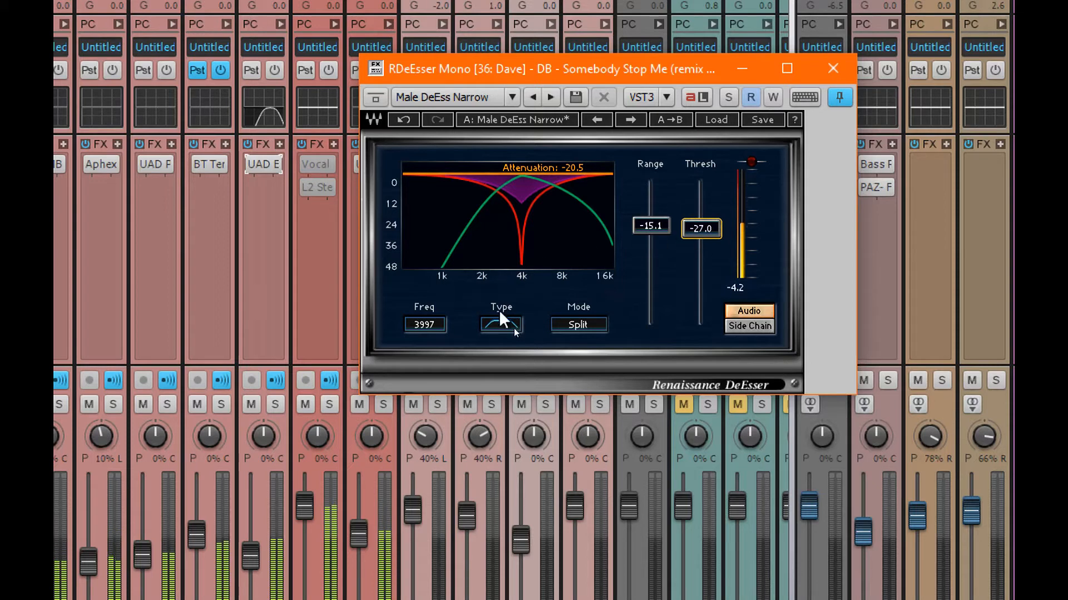
# Check the RDeEsser side chain, return to Audio monitoring, set Range to -16.5 and Threshold to -29.1, and close the plug-in.
pyautogui.click(750, 326)
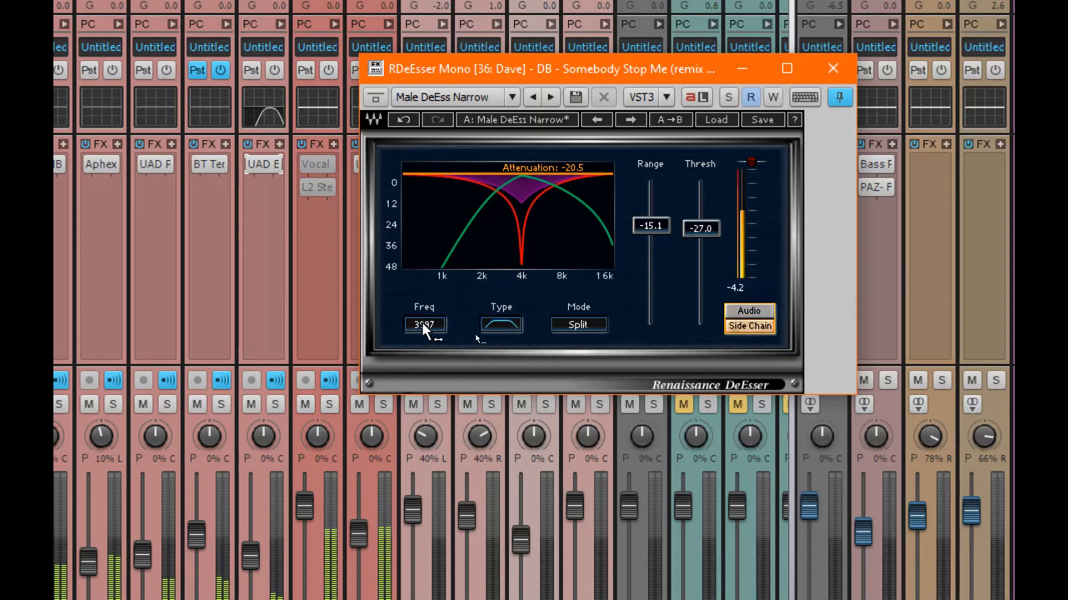
pyautogui.click(659, 228)
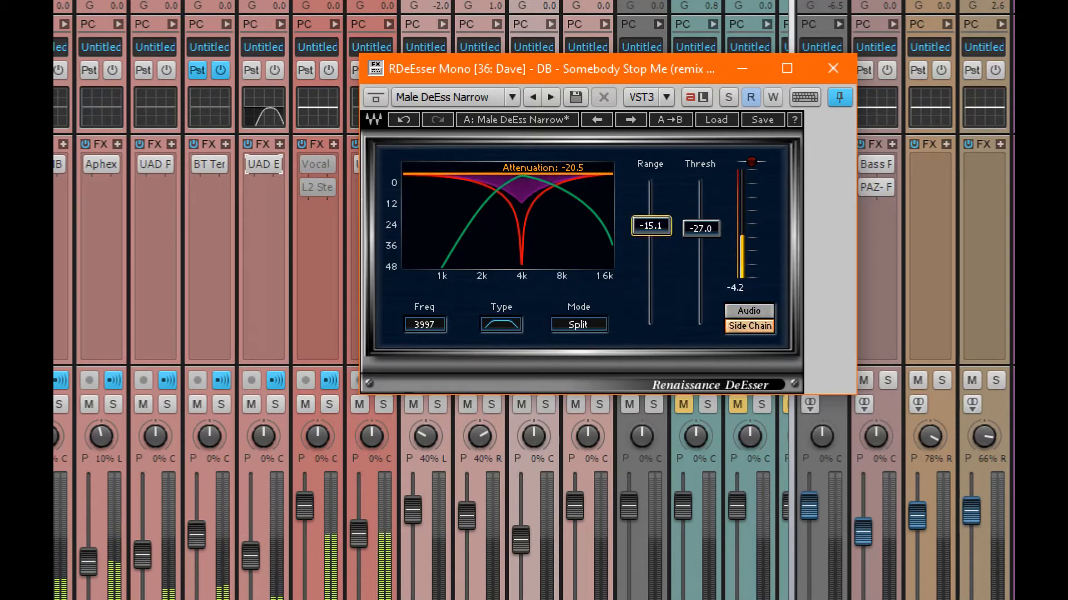
pyautogui.click(742, 309)
pyautogui.moveTo(661, 227); pyautogui.dragTo(717, 237)
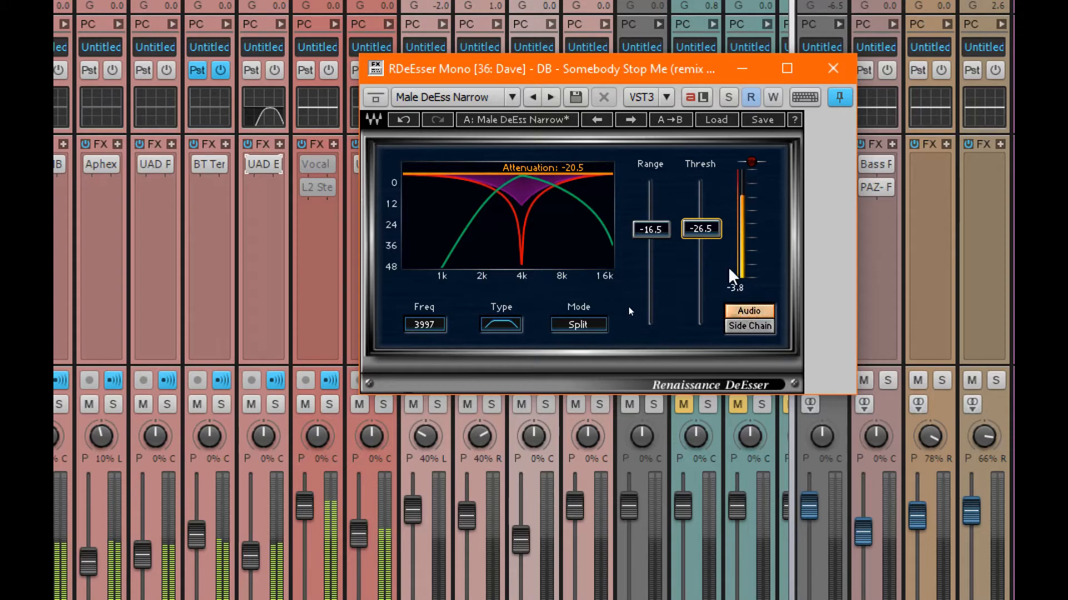
pyautogui.moveTo(707, 230); pyautogui.dragTo(706, 245)
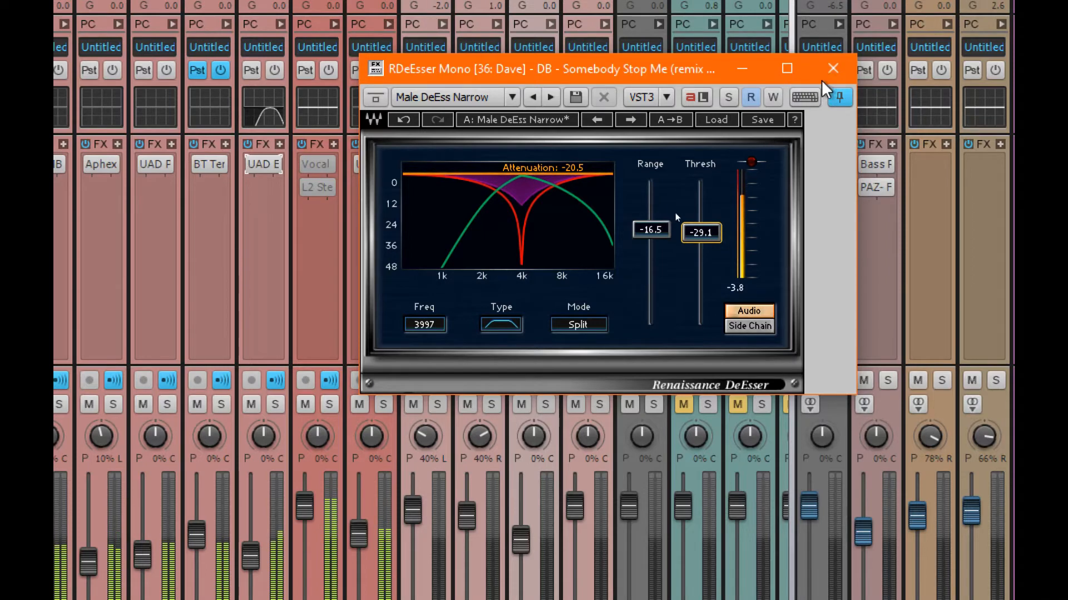
pyautogui.click(832, 68)
# Stop playback, insert DeEsser Mono after RDeEsser on the lead vocal track, and narrow its window to fit the interface.
pyautogui.hscroll(-6, 65, 196)
pyautogui.press('space')
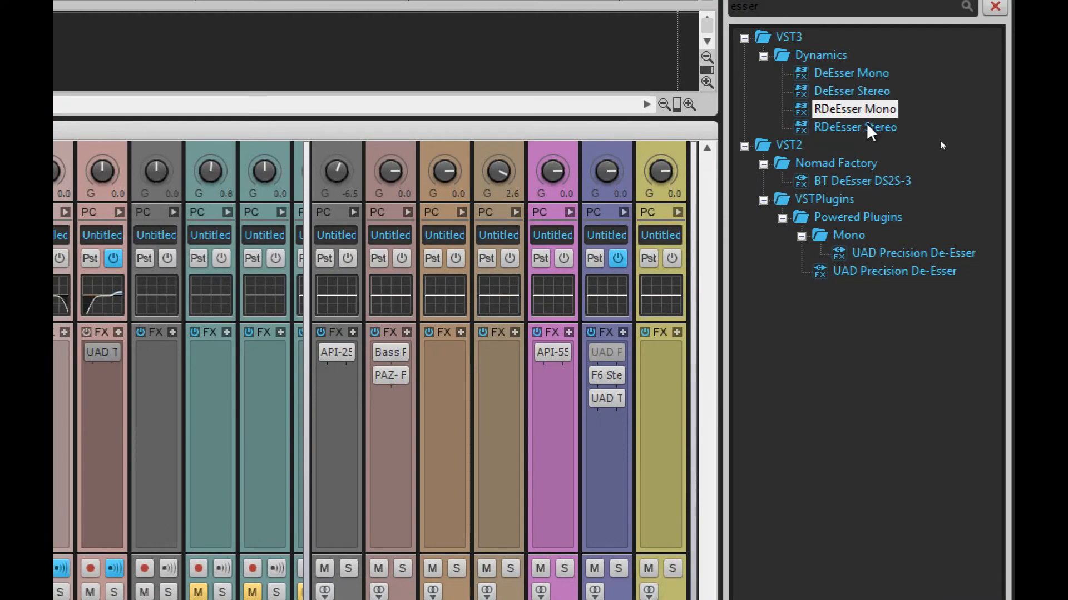
pyautogui.moveTo(851, 72); pyautogui.dragTo(189, 216)
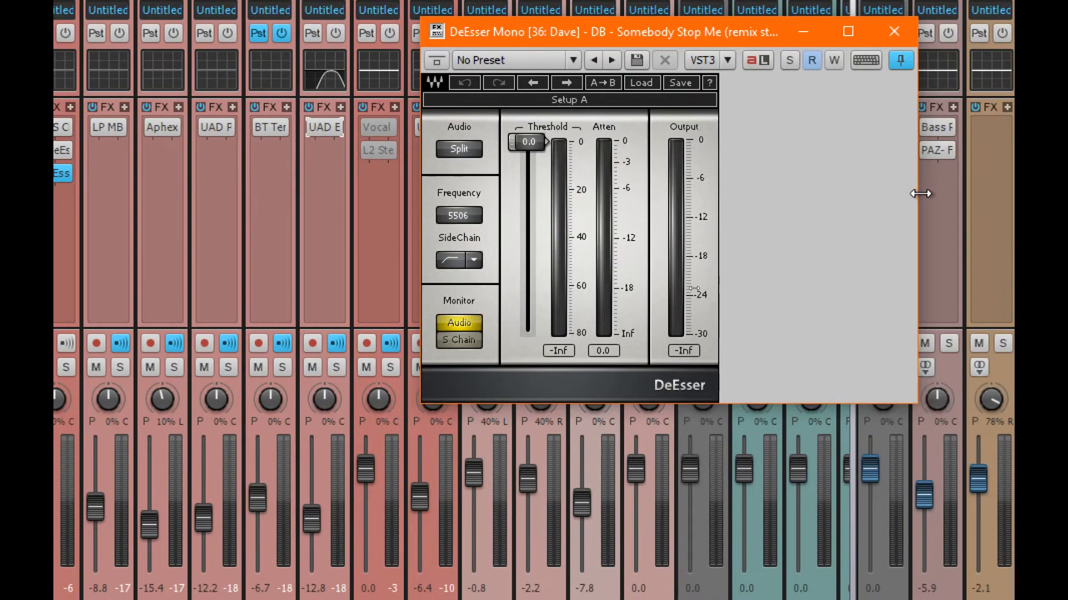
pyautogui.moveTo(920, 193); pyautogui.dragTo(723, 188)
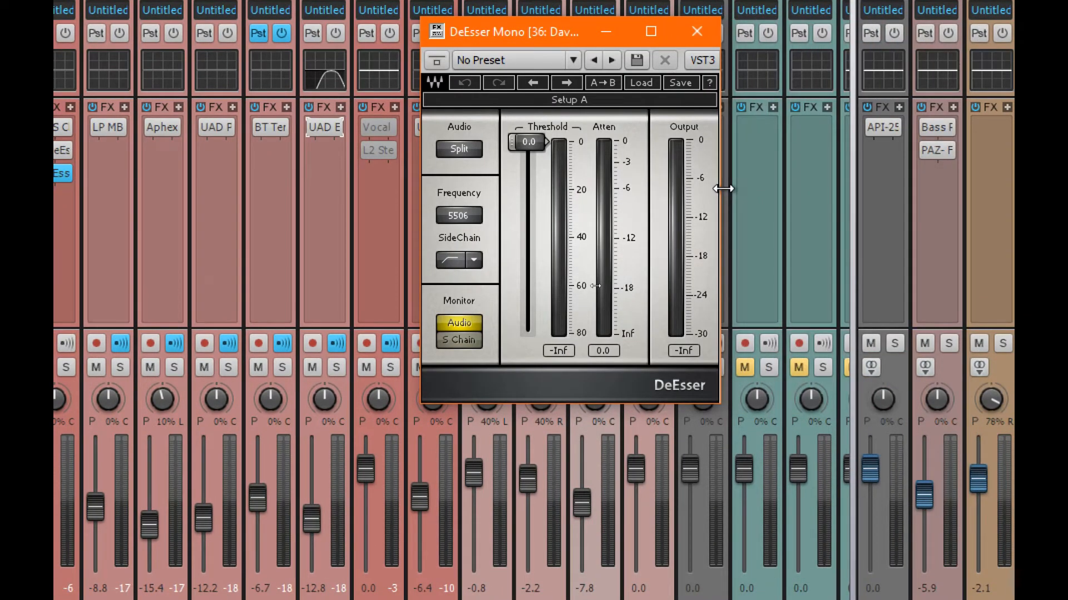
# Play the song, monitor the DeEsser's side chain in Split mode, and set its frequency to 6303.
pyautogui.press('space')
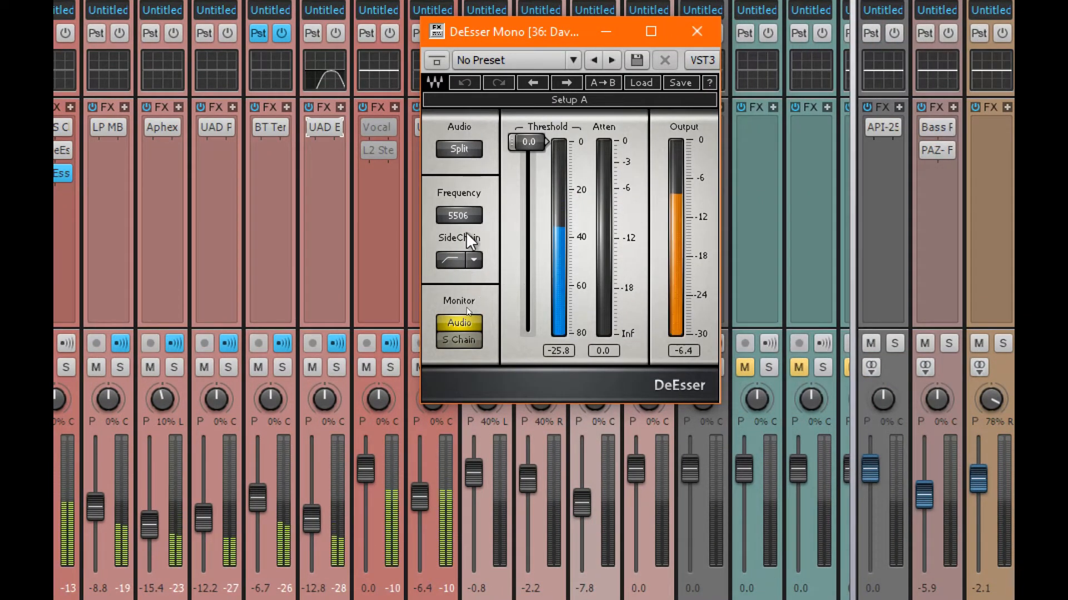
pyautogui.click(462, 151)
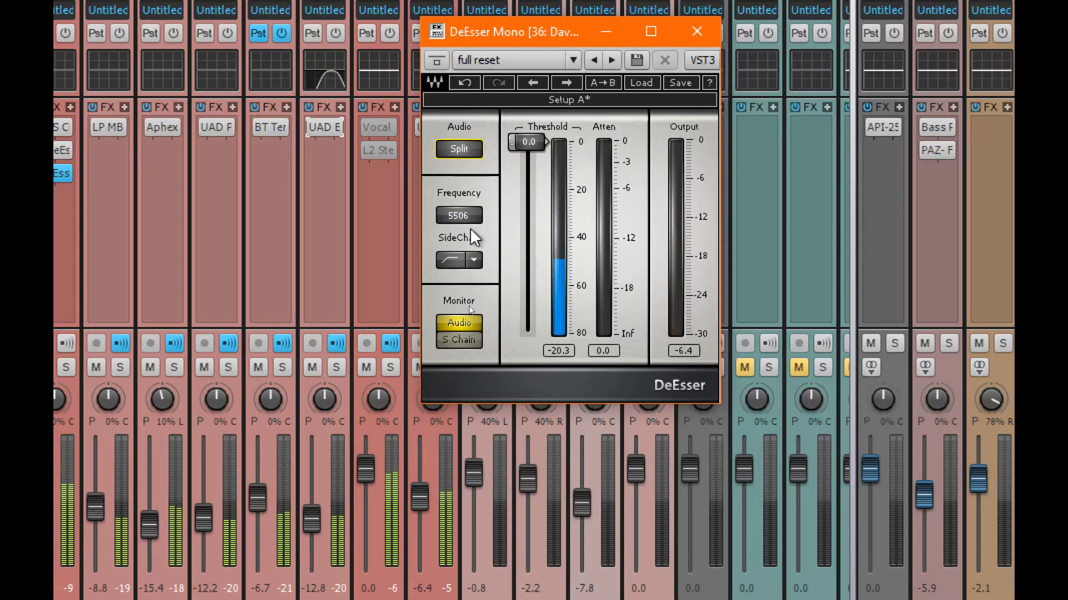
pyautogui.click(464, 340)
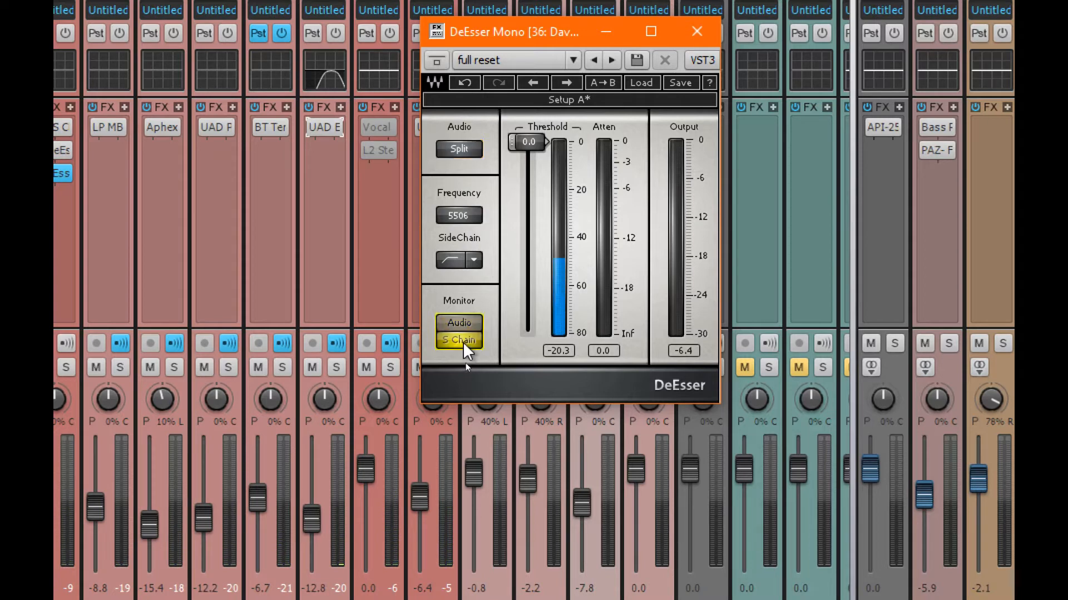
pyautogui.moveTo(467, 212); pyautogui.dragTo(467, 192)
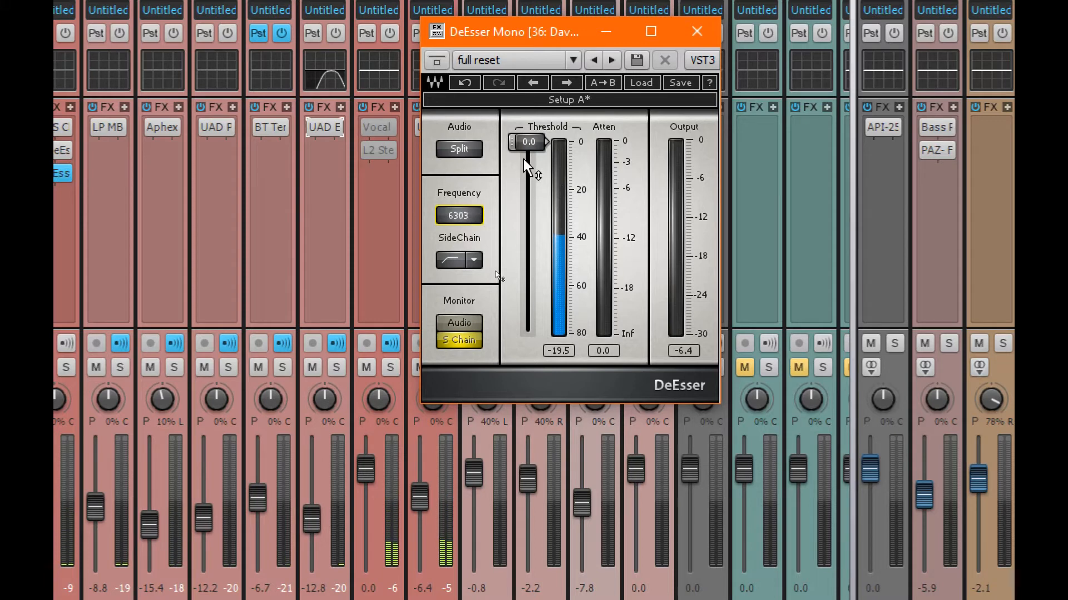
# Return the DeEsser monitor to Audio and lower its threshold to -26.3 while the vocal plays.
pyautogui.click(471, 327)
pyautogui.moveTo(537, 139); pyautogui.dragTo(537, 186)
pyautogui.press('space')
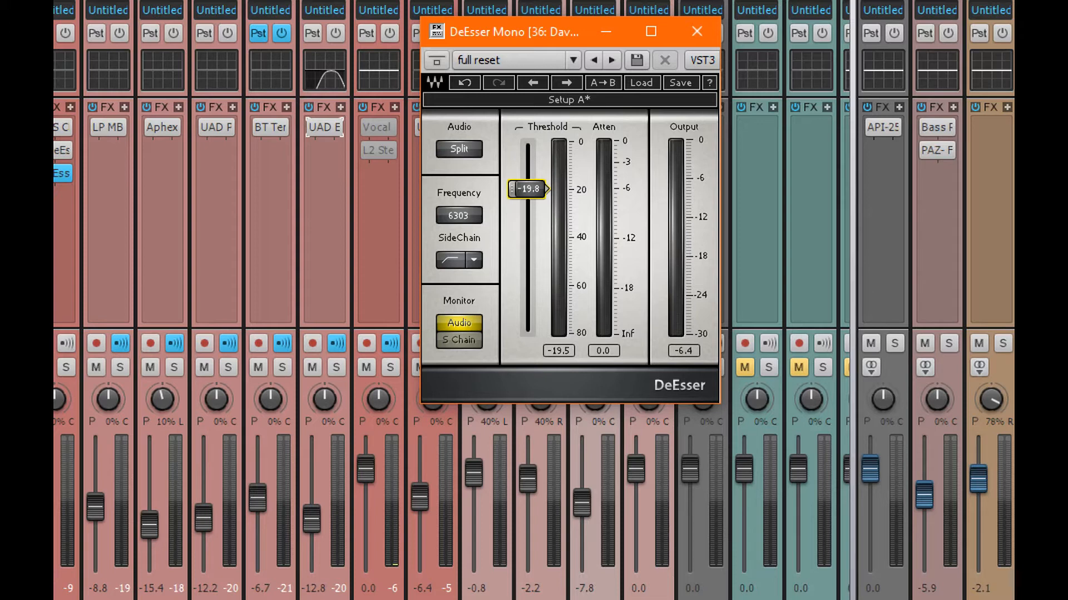
pyautogui.press('space')
pyautogui.moveTo(527, 188); pyautogui.dragTo(527, 186)
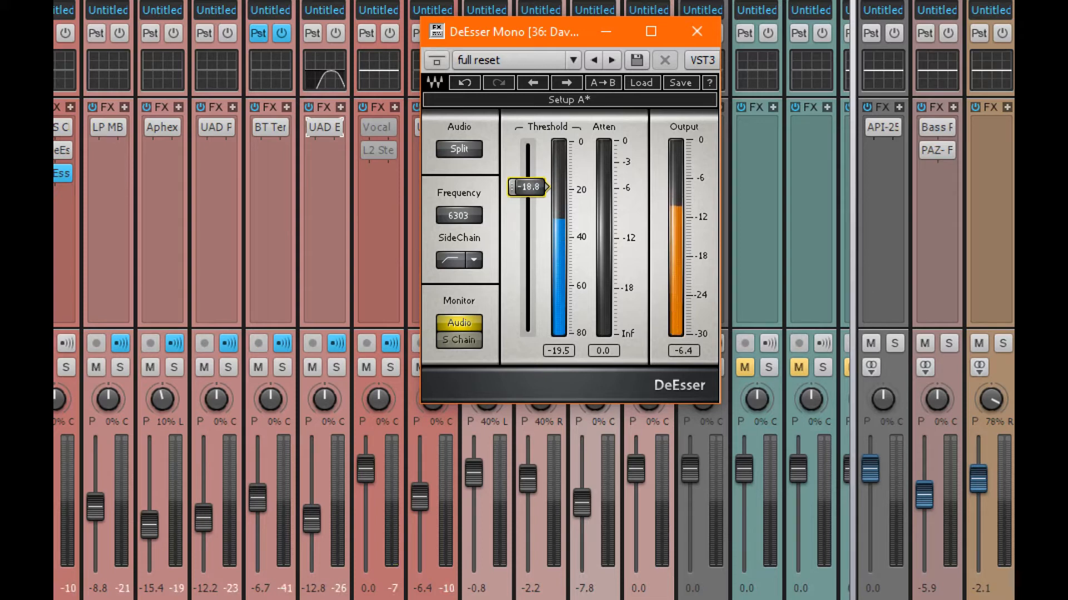
pyautogui.moveTo(527, 187); pyautogui.dragTo(527, 204)
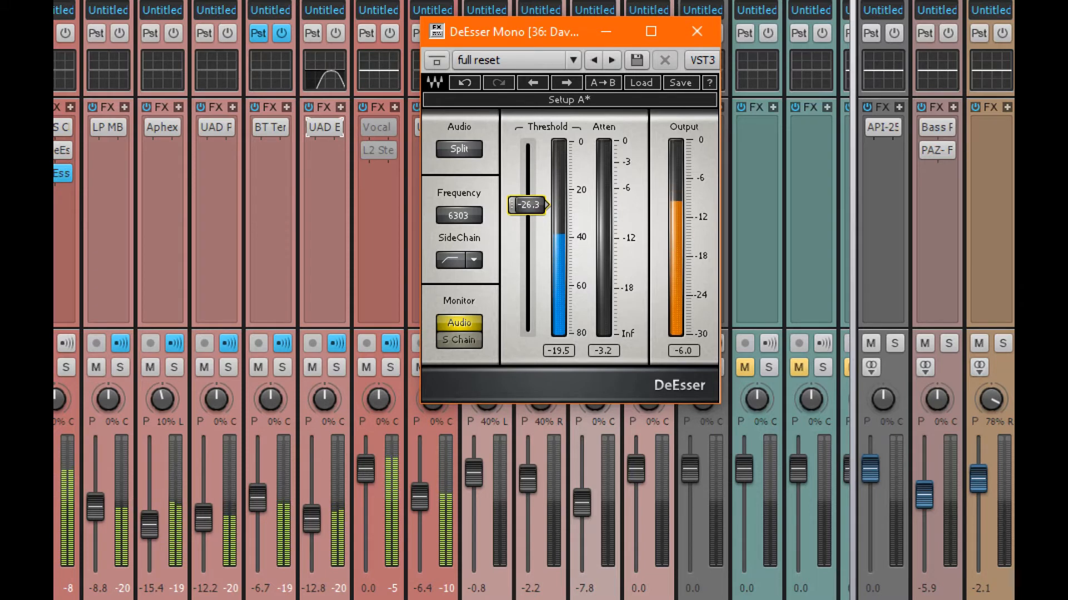
# Set the DeEsser side chain to BandPass, lower its threshold to -27.9, and close the plug-in window.
pyautogui.click(474, 260)
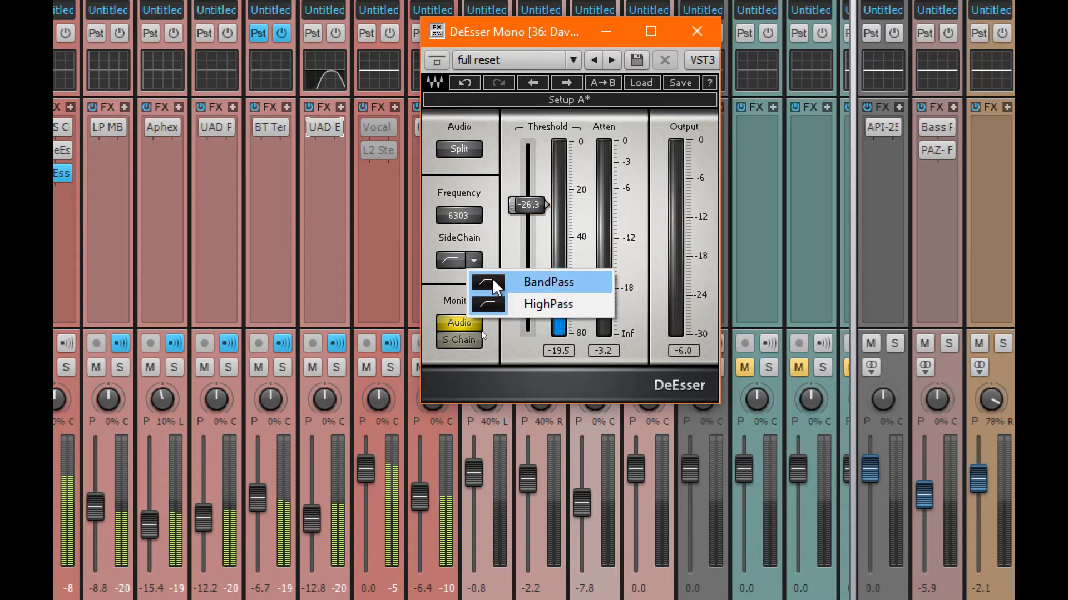
pyautogui.click(553, 283)
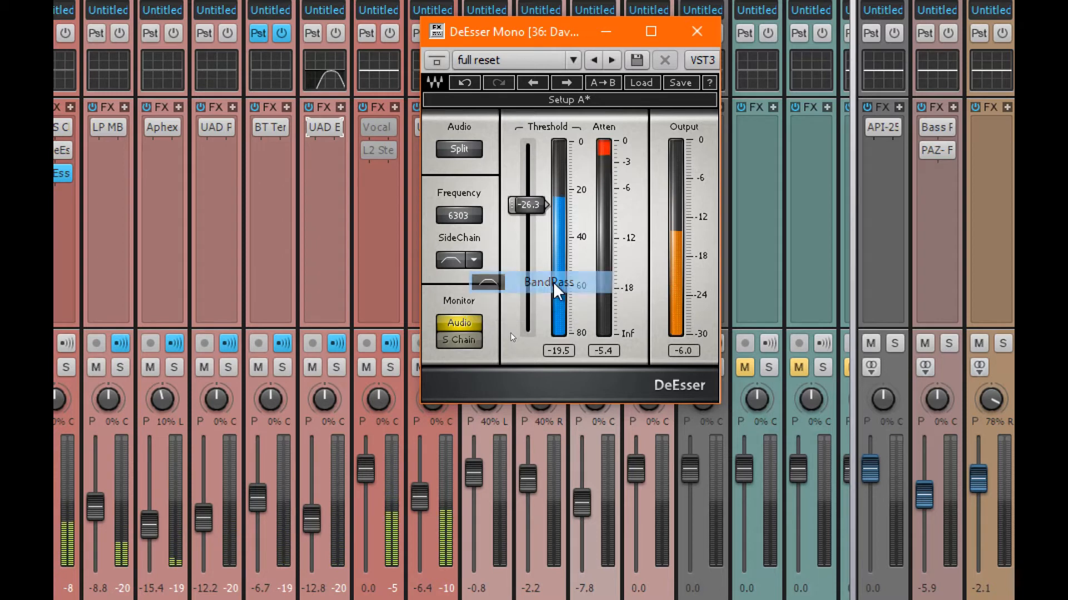
pyautogui.moveTo(535, 207); pyautogui.dragTo(535, 210)
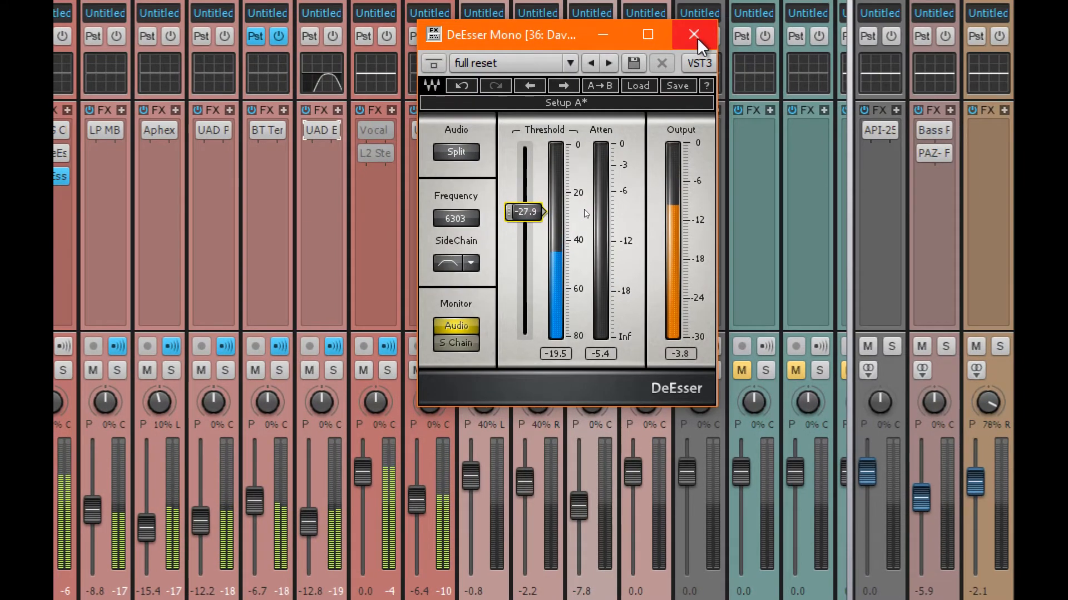
pyautogui.click(694, 34)
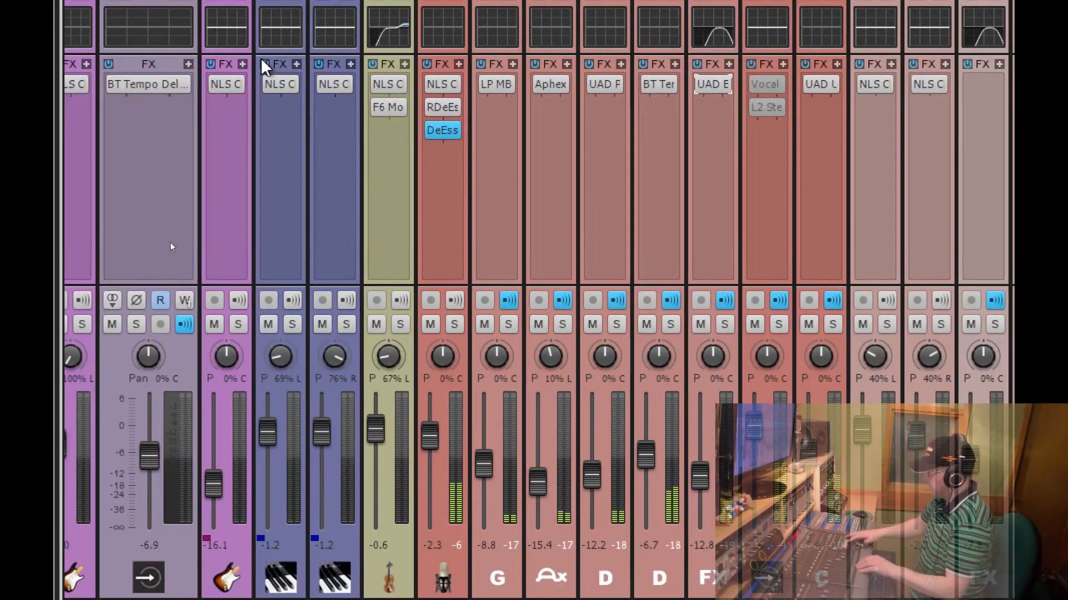
# Audition the lead vocal with RDeEsser Mono and DeEsser Mono bypassed and re-enabled, and stop playback.
pyautogui.press('space')
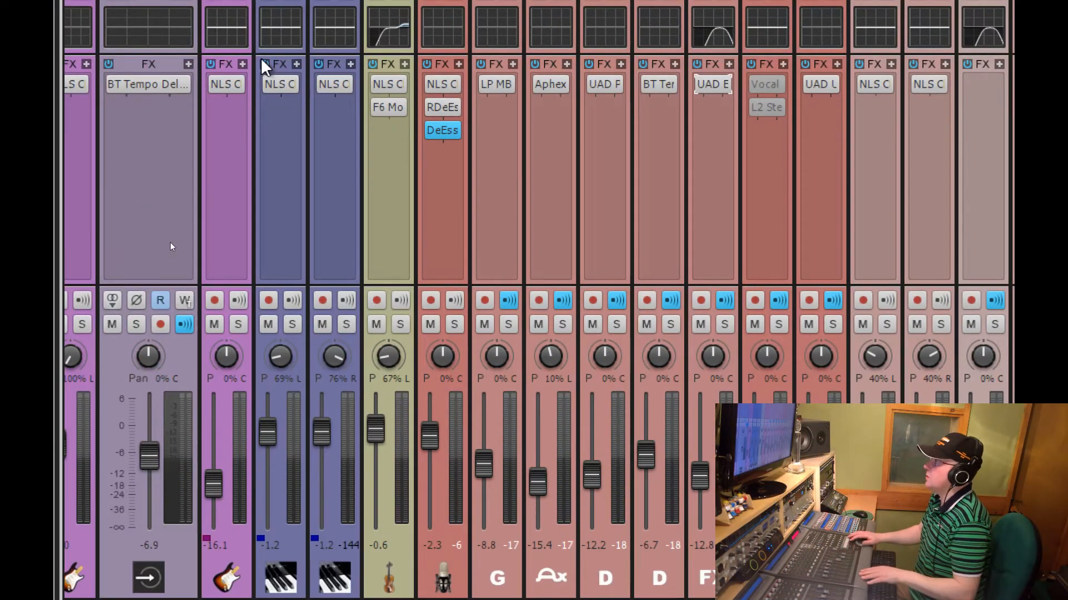
pyautogui.press('space')
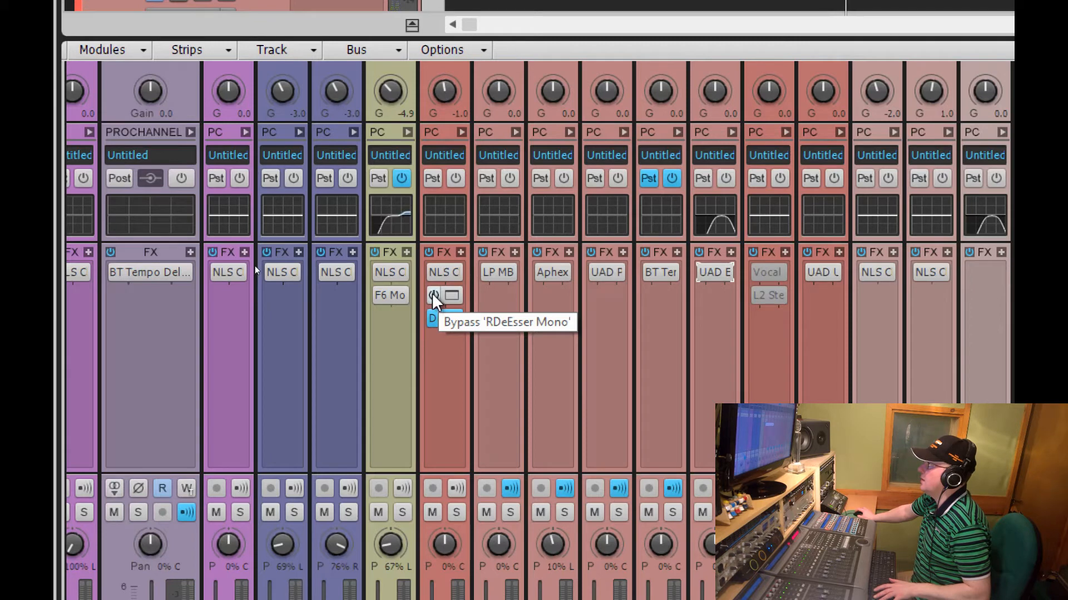
pyautogui.click(432, 293)
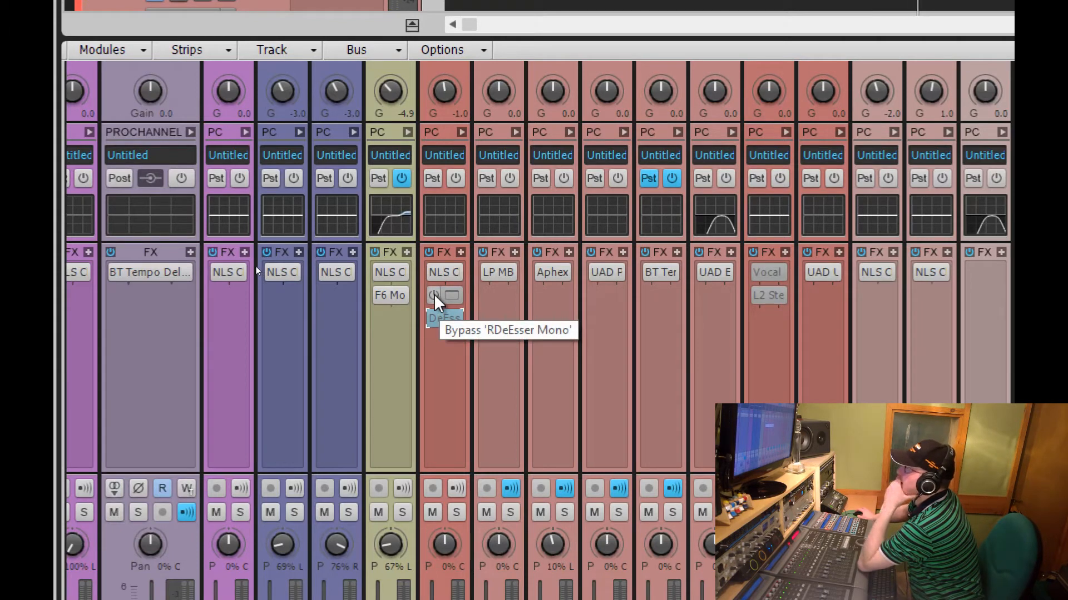
pyautogui.click(433, 319)
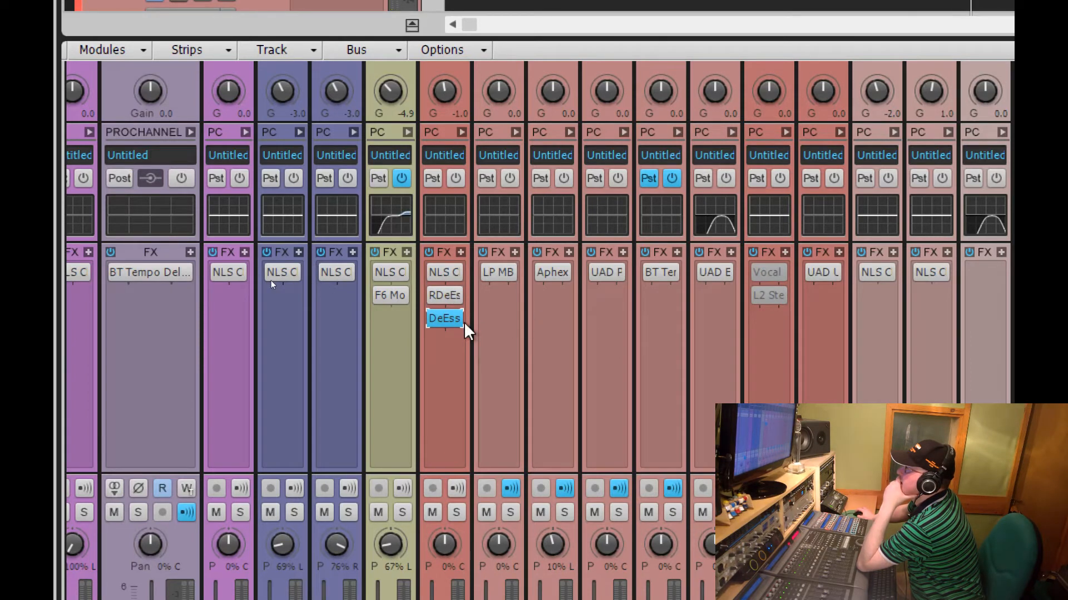
pyautogui.press('space')
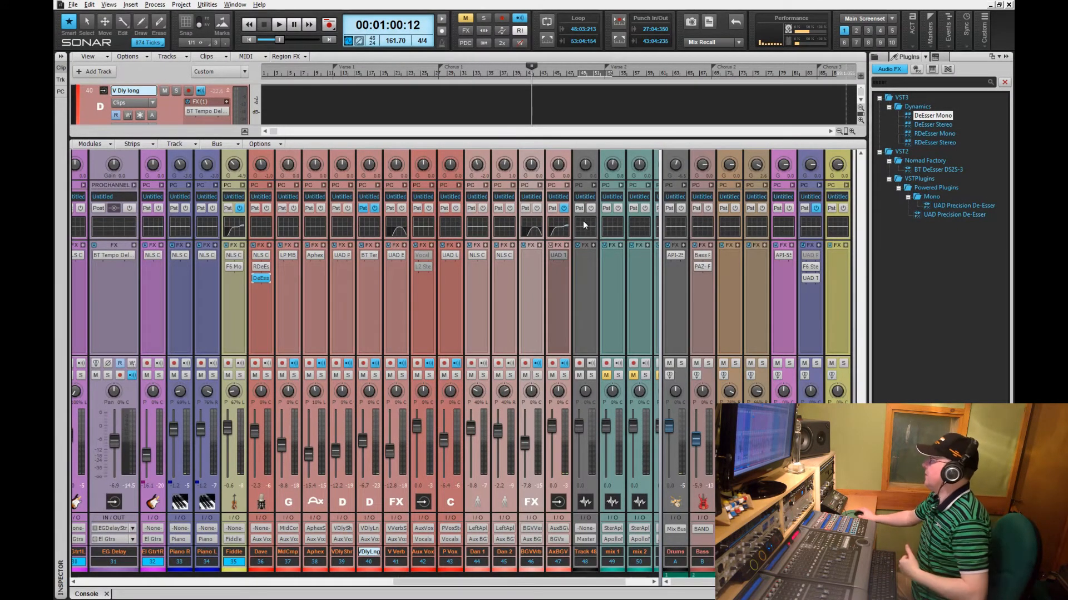
# Search the plug-ins for 1073, insert UAD Neve 1073 after DeEsser on the lead vocal track, and narrow its window.
pyautogui.click(896, 83)
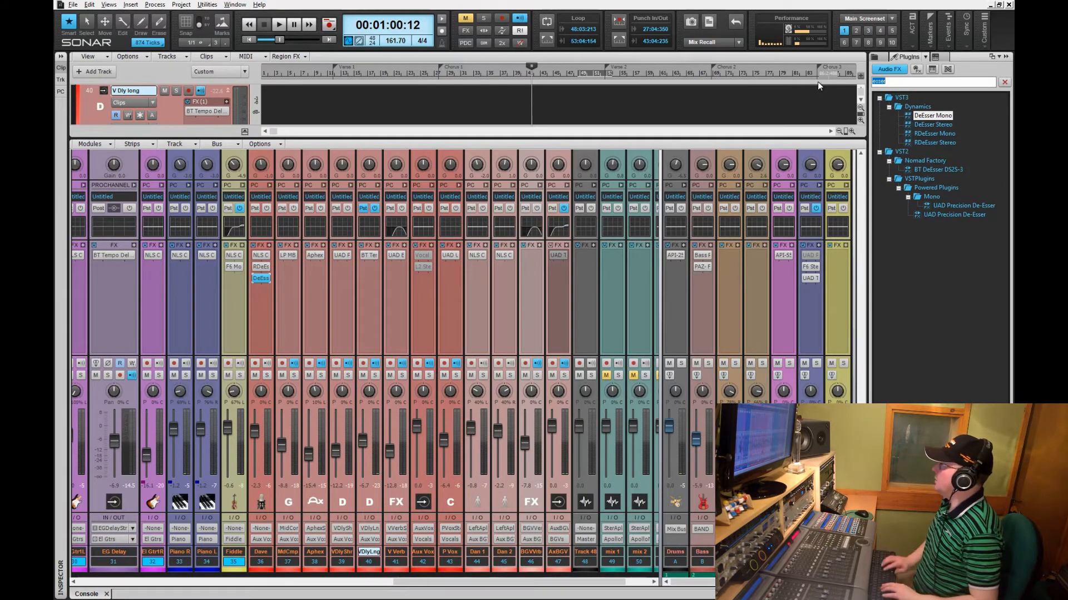
pyautogui.write('1073')
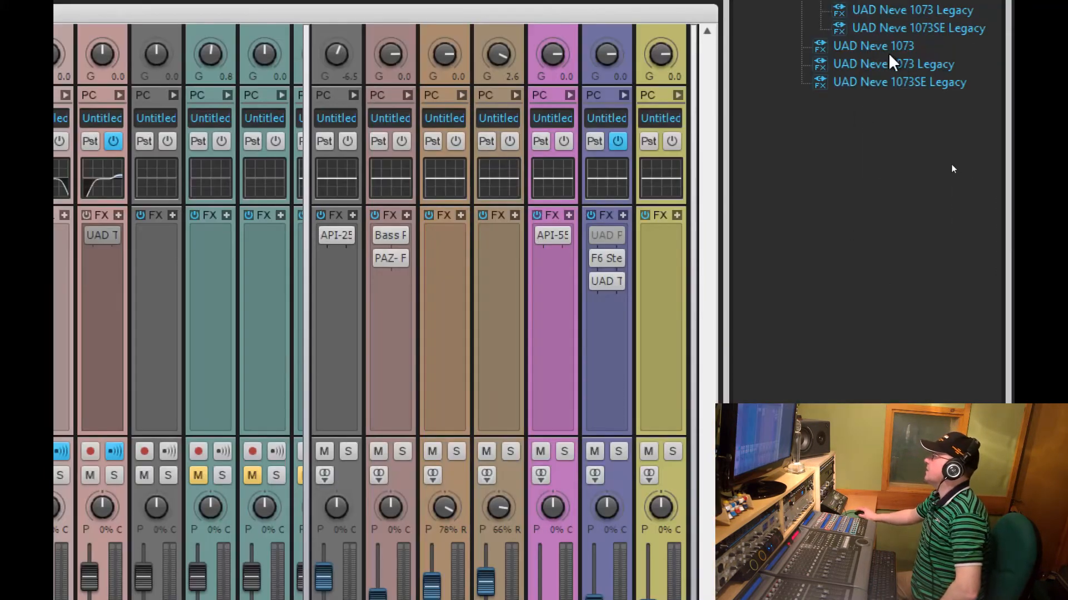
pyautogui.moveTo(885, 50); pyautogui.dragTo(276, 81)
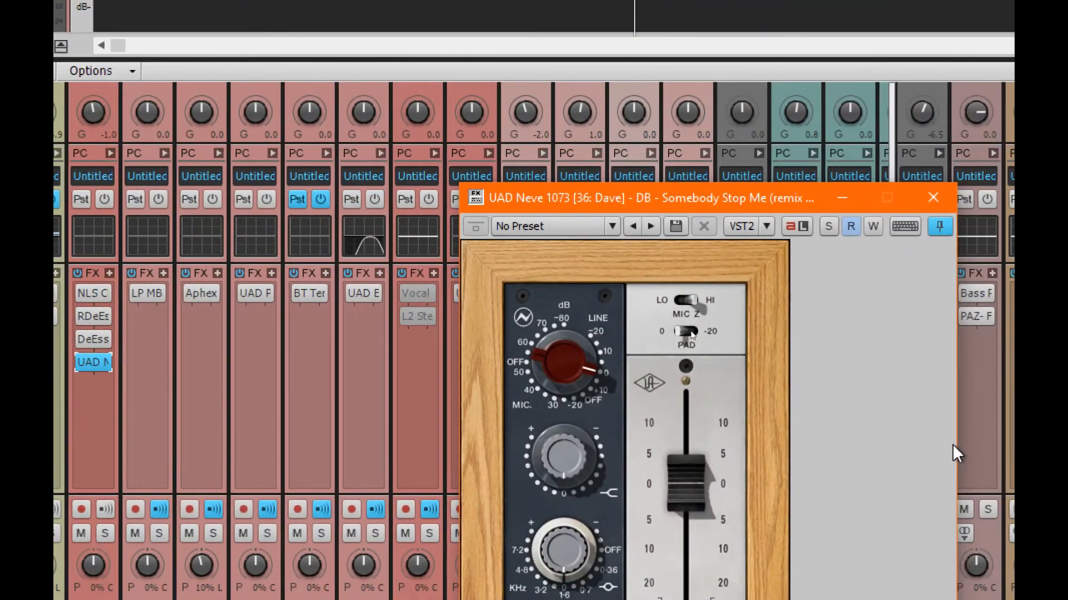
pyautogui.moveTo(953, 443); pyautogui.dragTo(789, 424)
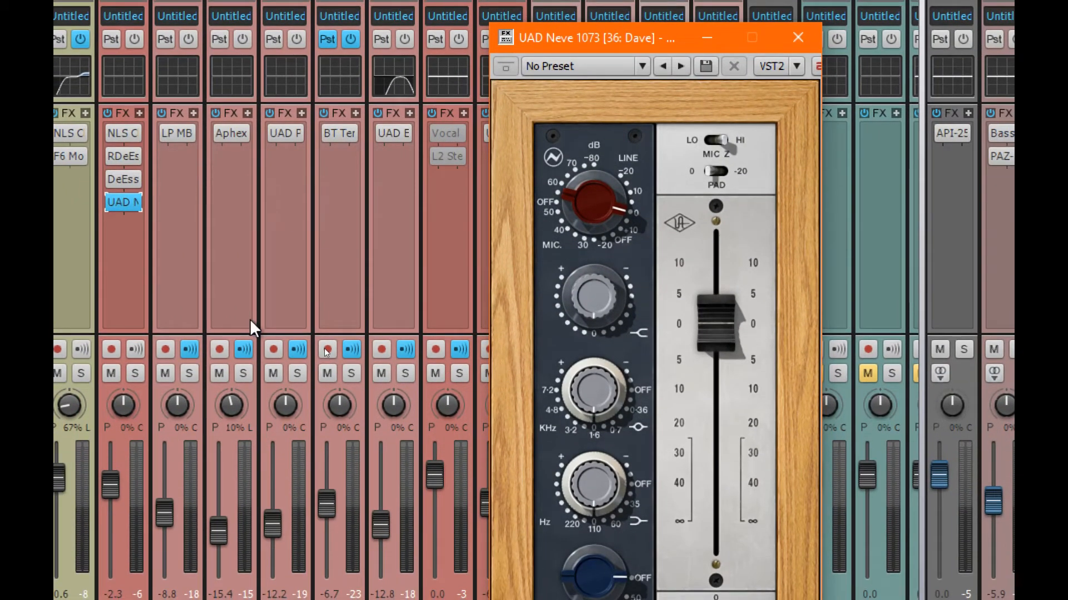
# During playback, set the Neve 1073 line gain to -10, lower its fader to about -7, and set the high-pass filter to 80 Hz.
pyautogui.press('space')
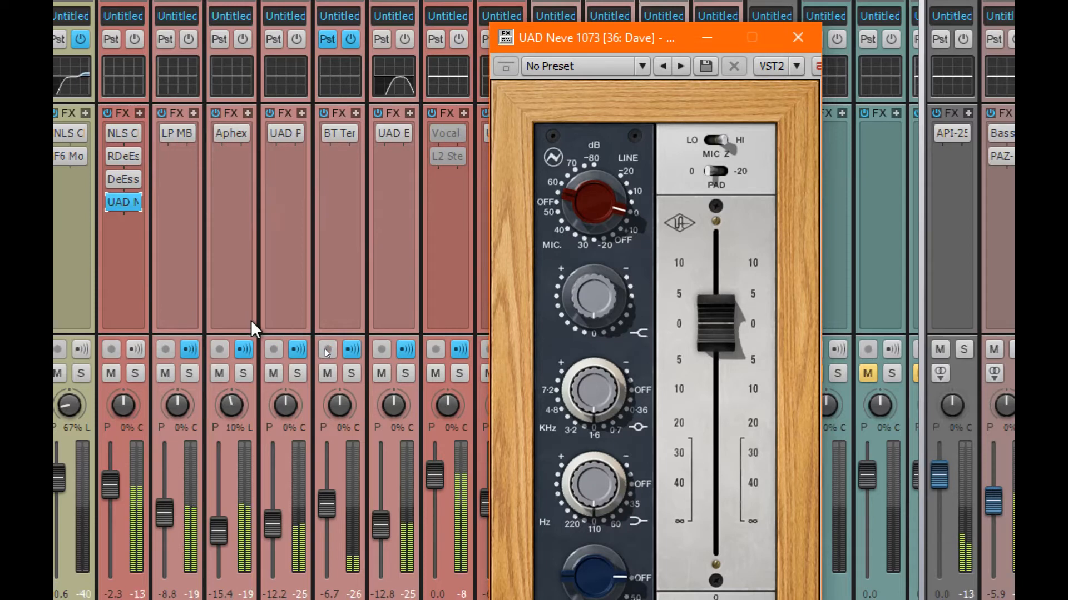
pyautogui.scroll(-3, 612, 212)
pyautogui.scroll(1, 613, 217)
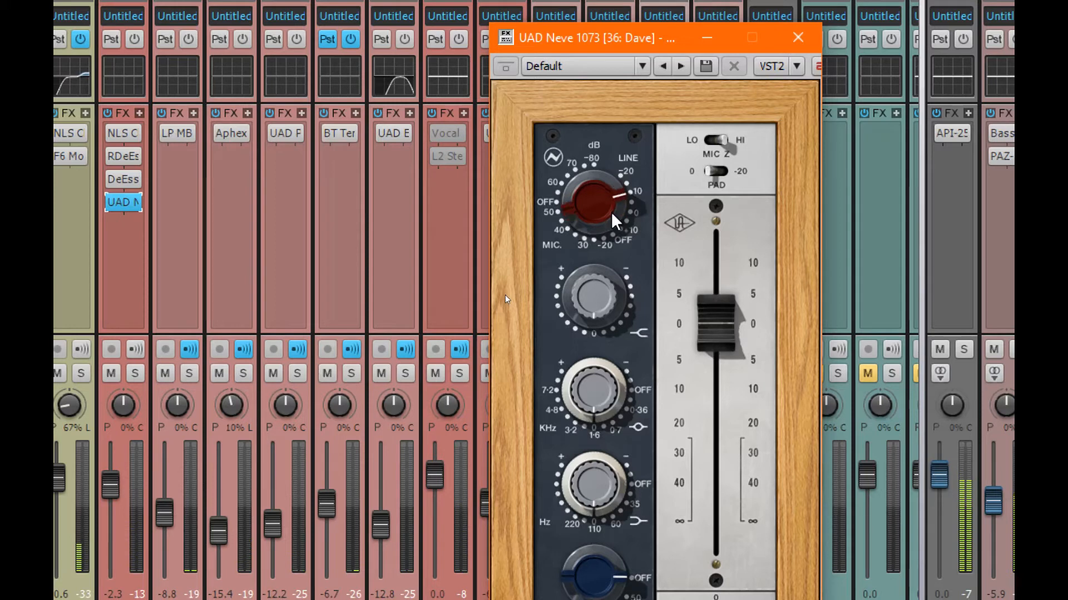
pyautogui.moveTo(712, 333); pyautogui.dragTo(710, 378)
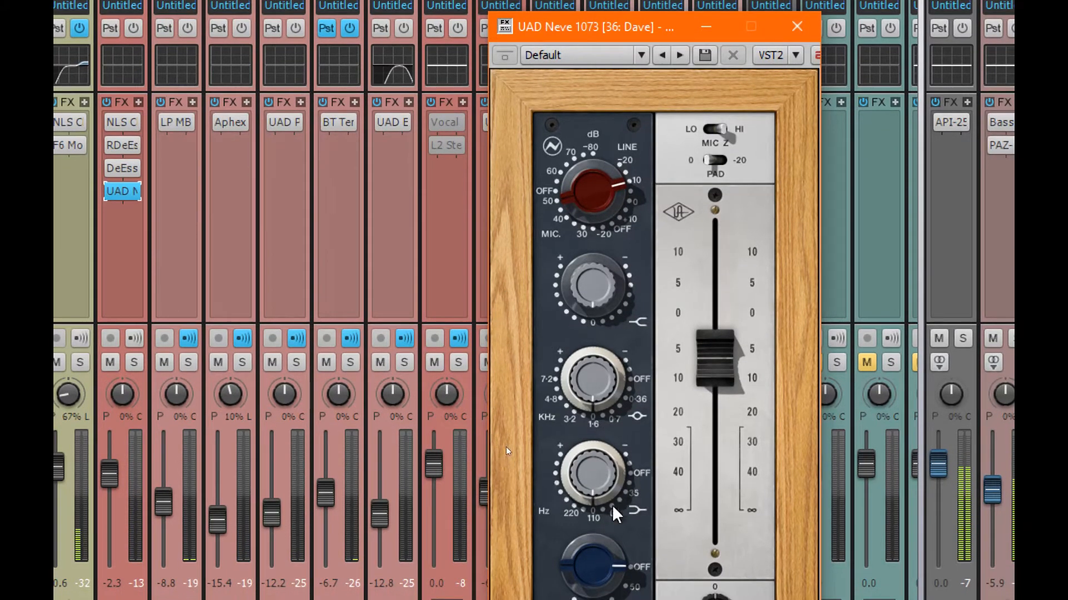
pyautogui.scroll(2, 597, 481)
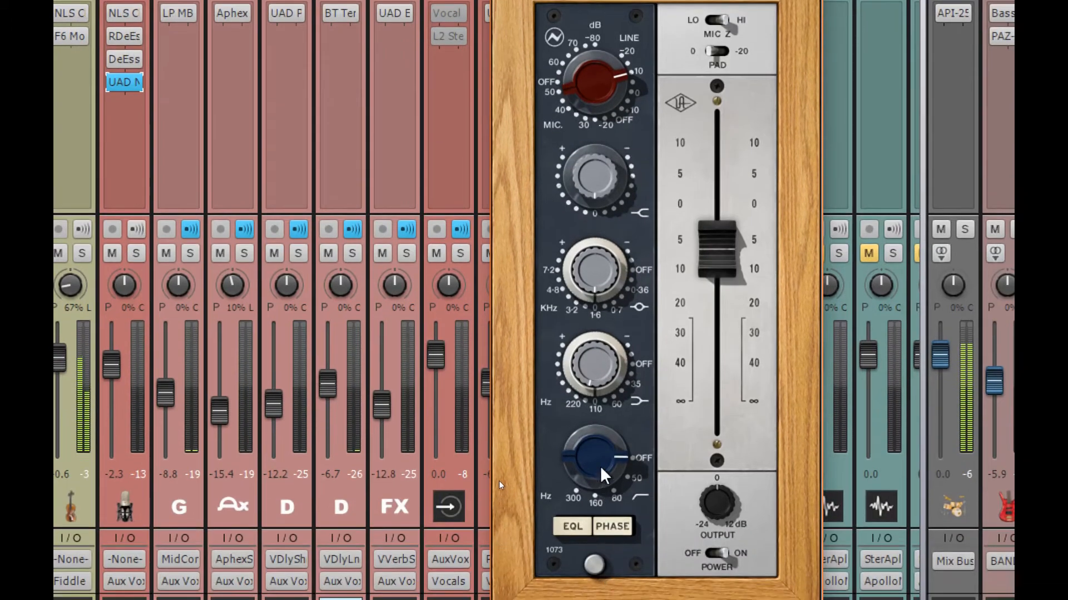
pyautogui.scroll(2, 603, 450)
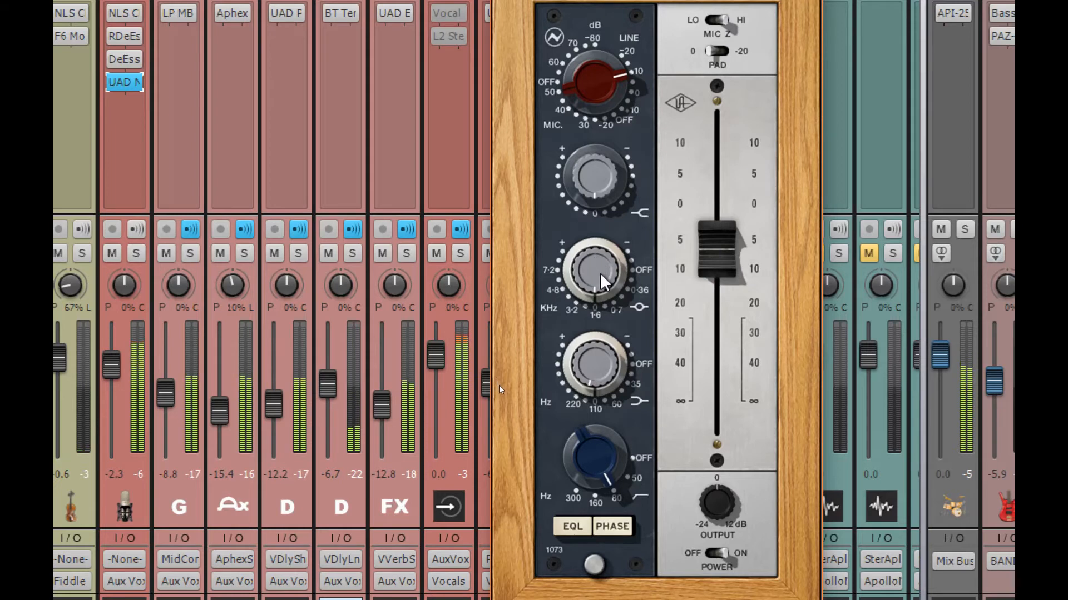
# Adjust the Neve 1073 high-shelf gain and set its midrange band to a 3.2 kHz center frequency.
pyautogui.click(706, 551)
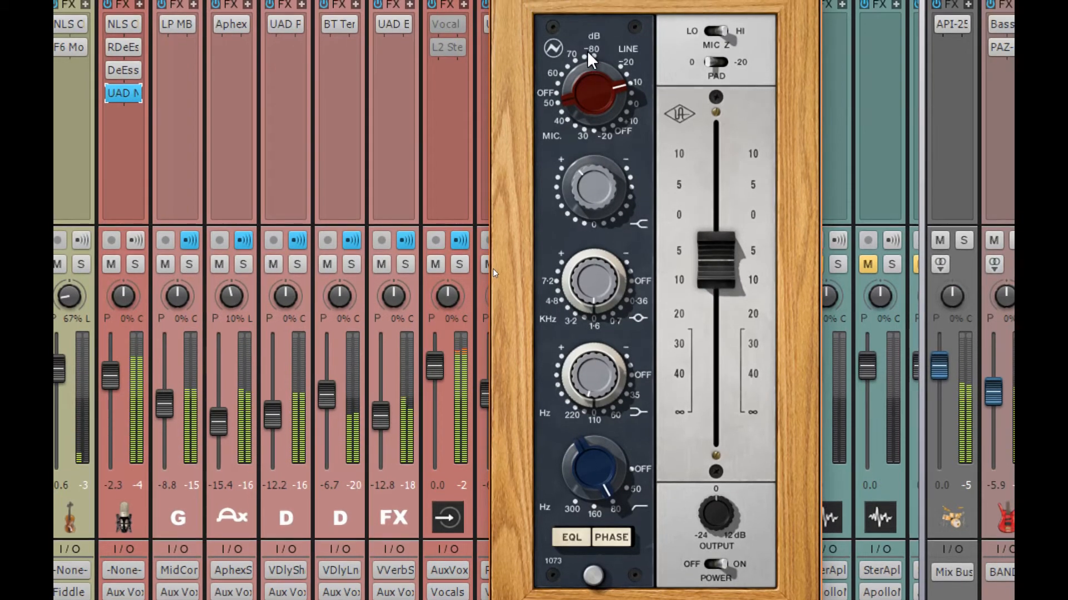
pyautogui.moveTo(593, 186)
pyautogui.mouseDown()
pyautogui.moveTo(591, 210)
pyautogui.moveTo(607, 118)
pyautogui.moveTo(610, 227)
pyautogui.moveTo(600, 195)
pyautogui.mouseUp()
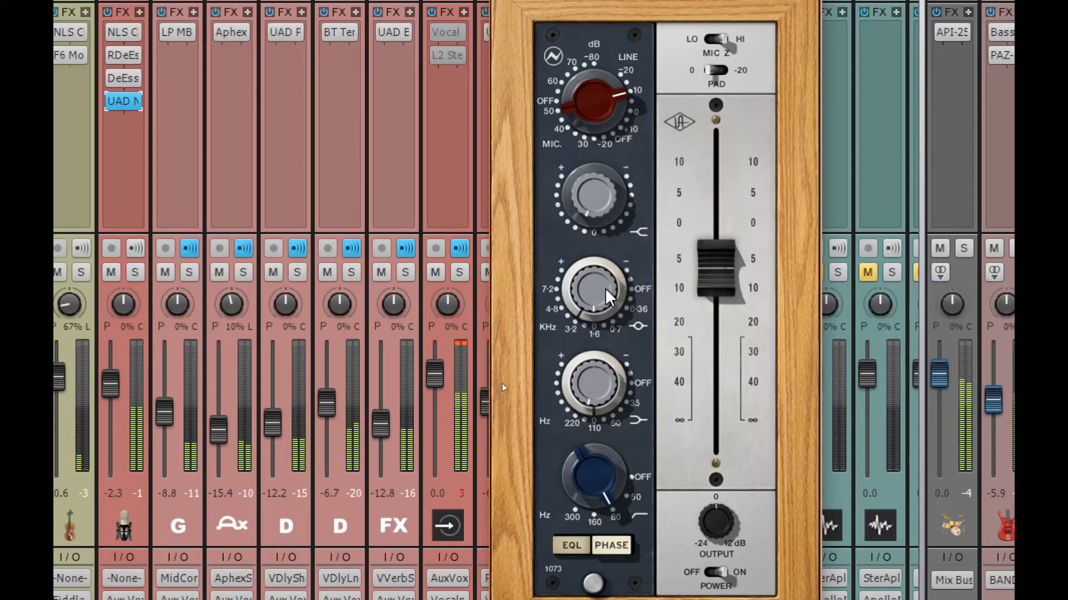
pyautogui.moveTo(601, 281)
pyautogui.mouseDown()
pyautogui.moveTo(602, 189)
pyautogui.moveTo(601, 286)
pyautogui.moveTo(598, 271)
pyautogui.mouseUp()
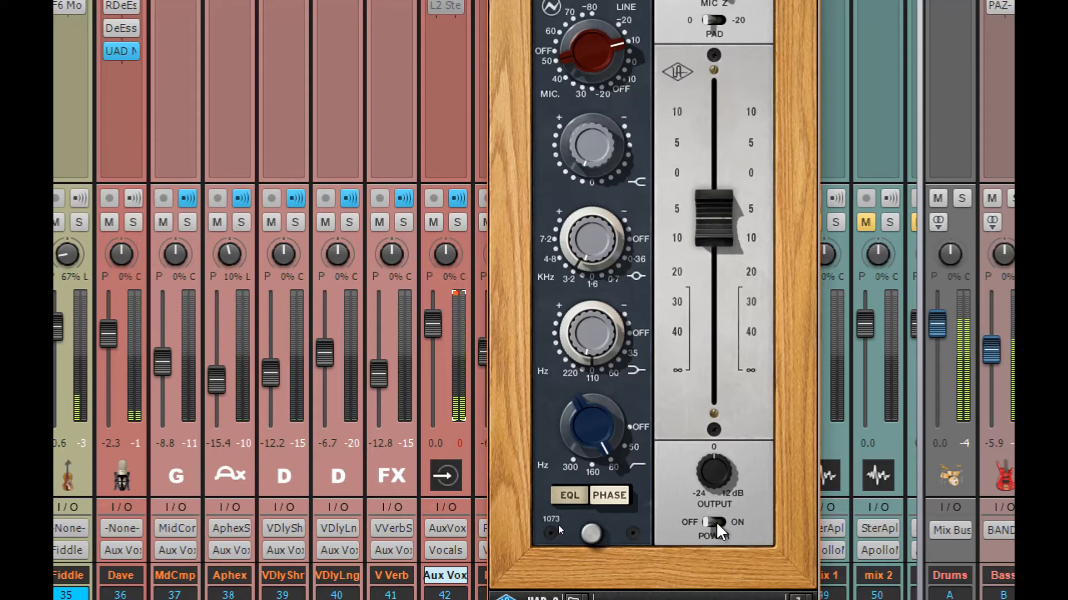
# Compare the vocal with the Neve 1073 powered off and on, lowering its fader slightly to match levels.
pyautogui.click(718, 519)
pyautogui.moveTo(713, 231); pyautogui.dragTo(718, 245)
pyautogui.click(712, 523)
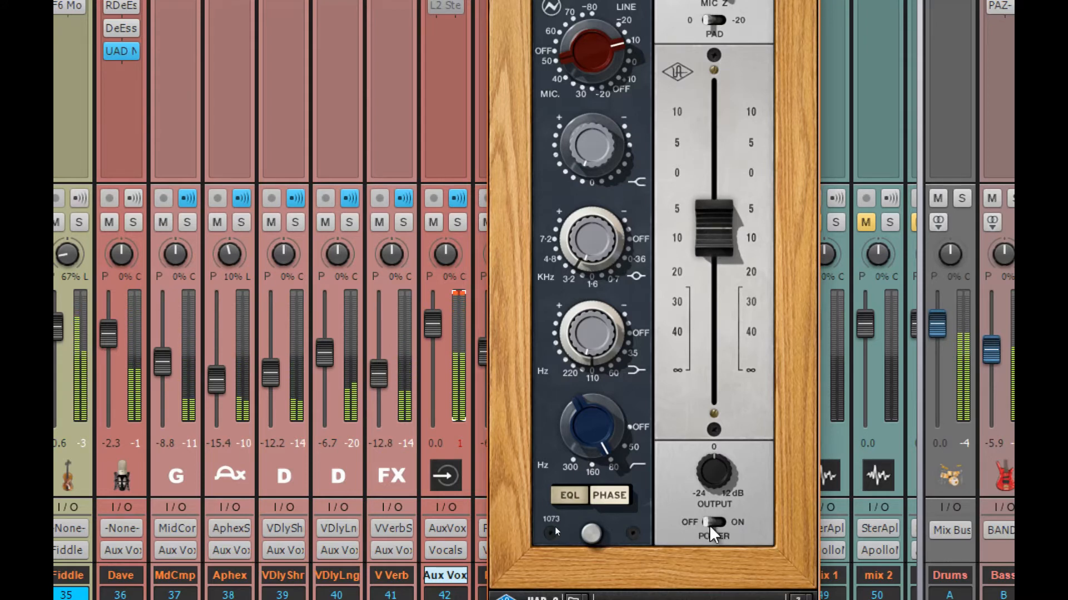
pyautogui.click(715, 528)
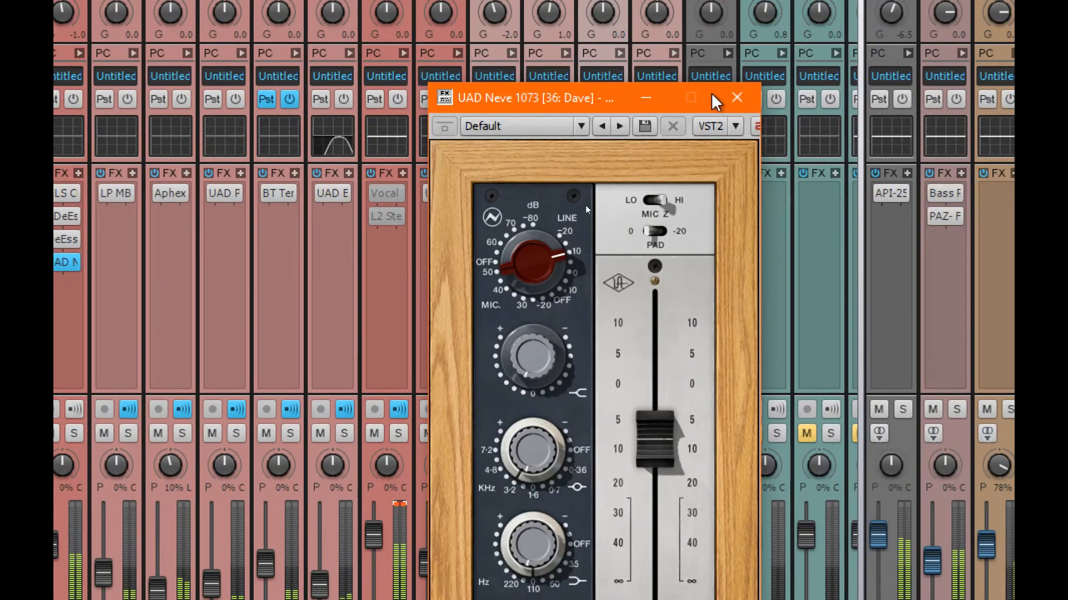
# Close the Neve 1073 window, hide the plug-in browser, and stop playback.
pyautogui.click(737, 99)
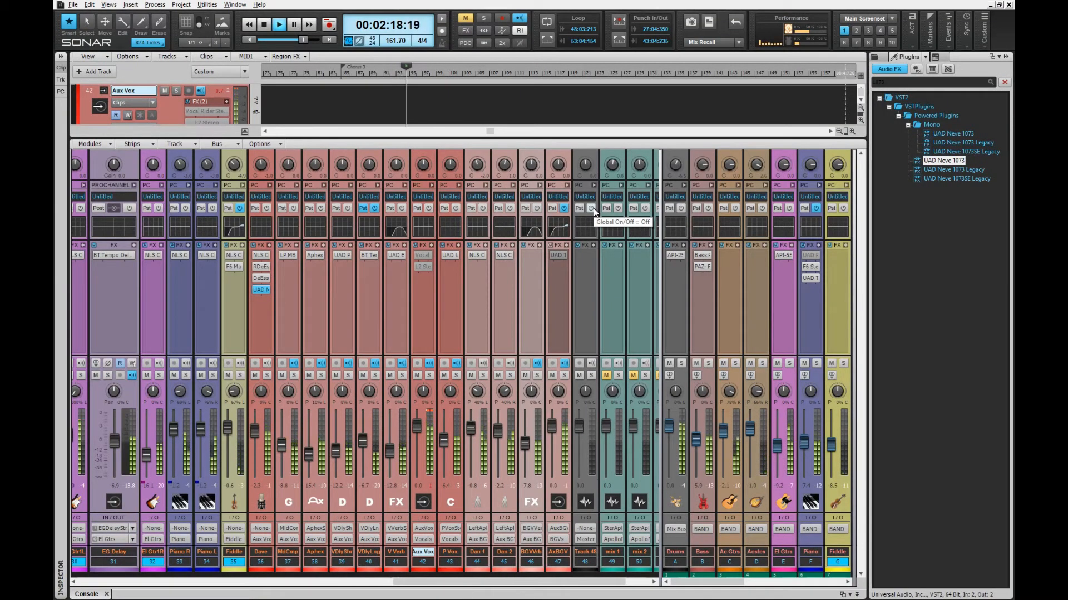
pyautogui.press('b')
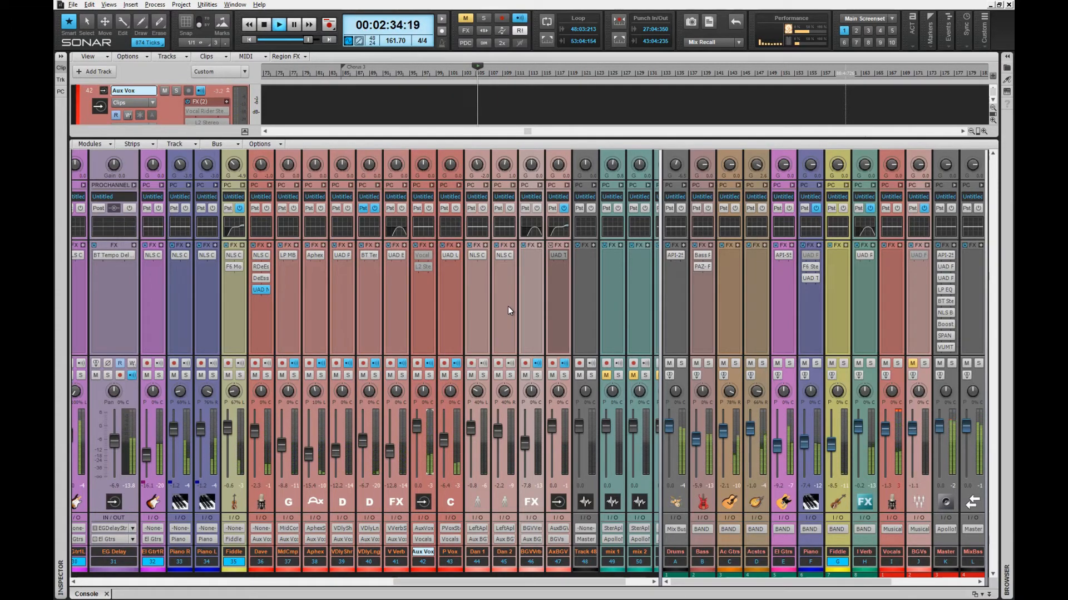
pyautogui.press('space')
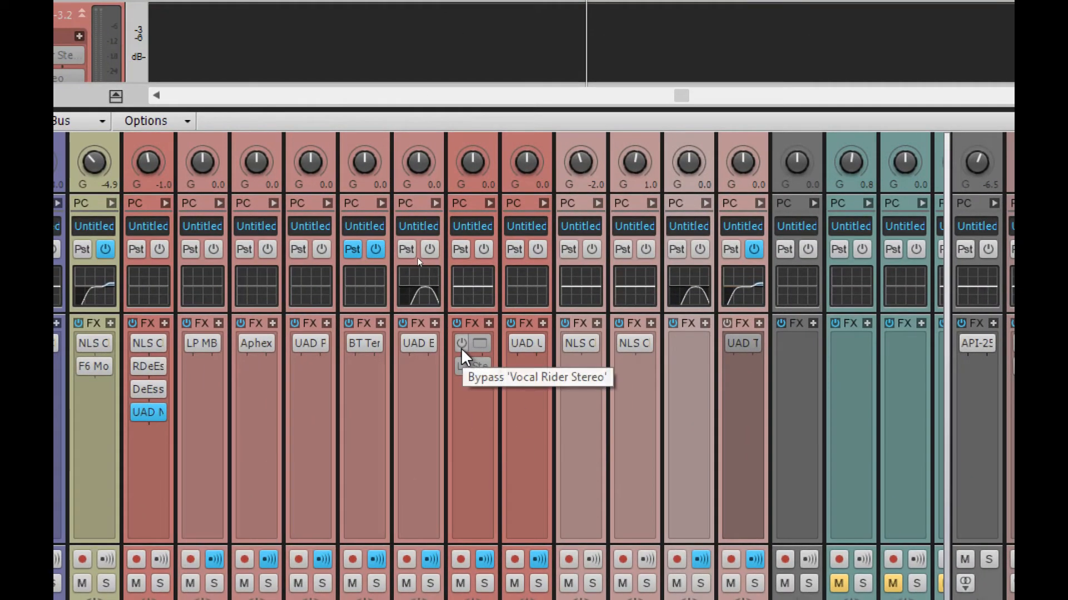
# Enable Vocal Rider Stereo on the Aux Vox track, then open its window, narrow it, and move it clear of the vocal strips.
pyautogui.click(470, 343)
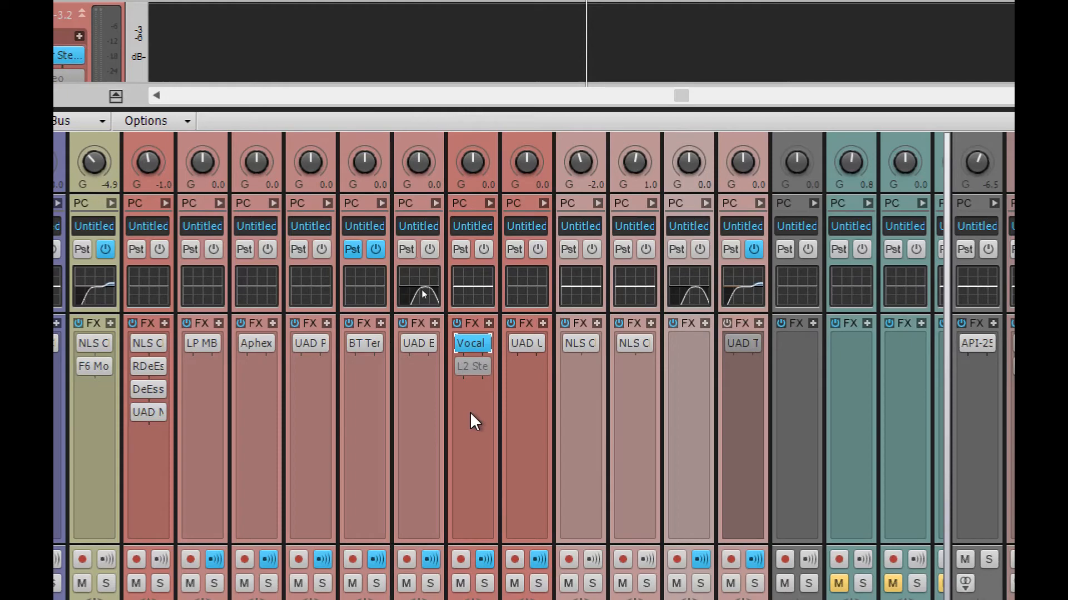
pyautogui.click(469, 367)
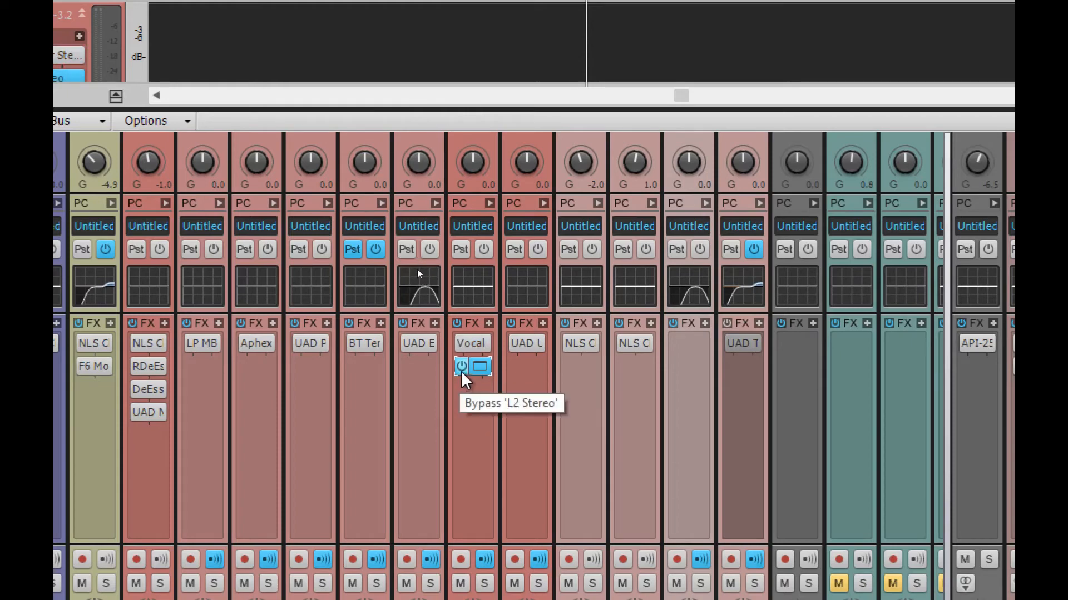
pyautogui.click(480, 343)
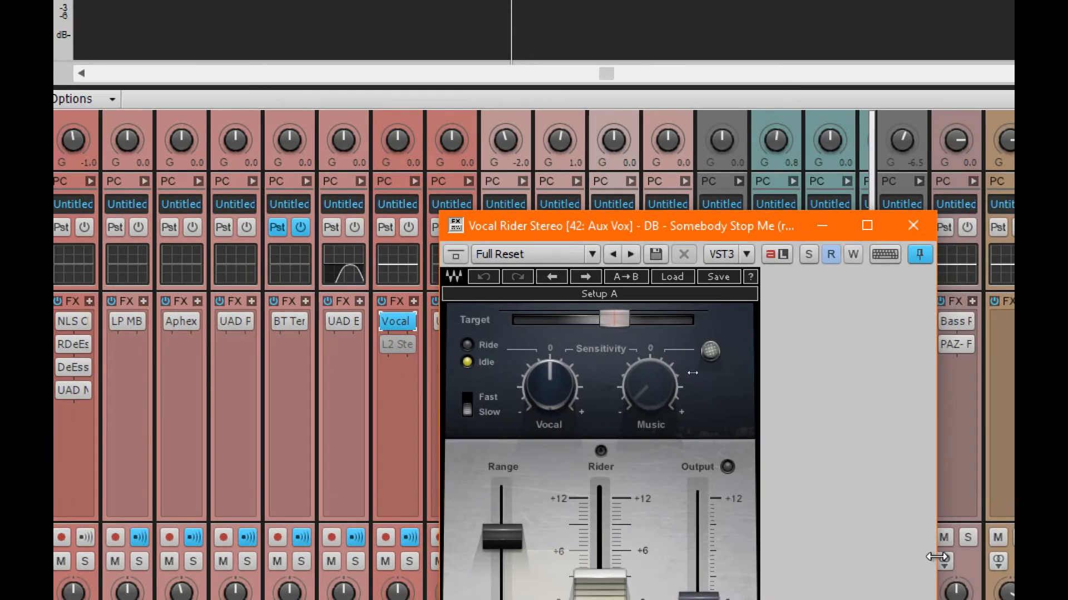
pyautogui.moveTo(937, 557); pyautogui.dragTo(761, 561)
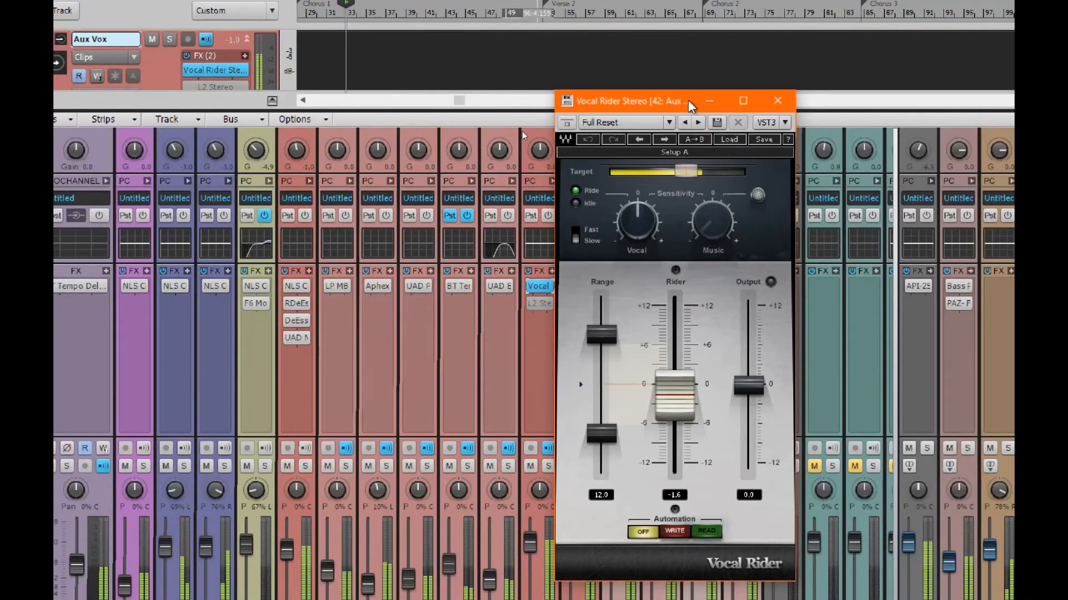
pyautogui.moveTo(691, 106); pyautogui.dragTo(760, 147)
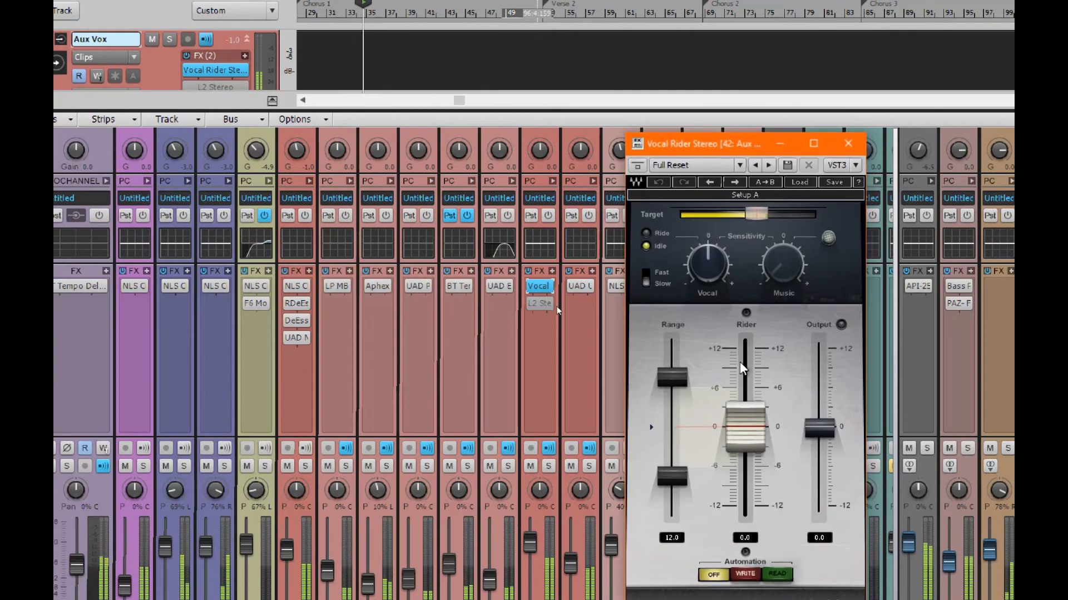
# Raise the Vocal Rider target to -17.7 and then slightly higher while the vocals play.
pyautogui.click(759, 212)
pyautogui.moveTo(757, 214); pyautogui.dragTo(759, 214)
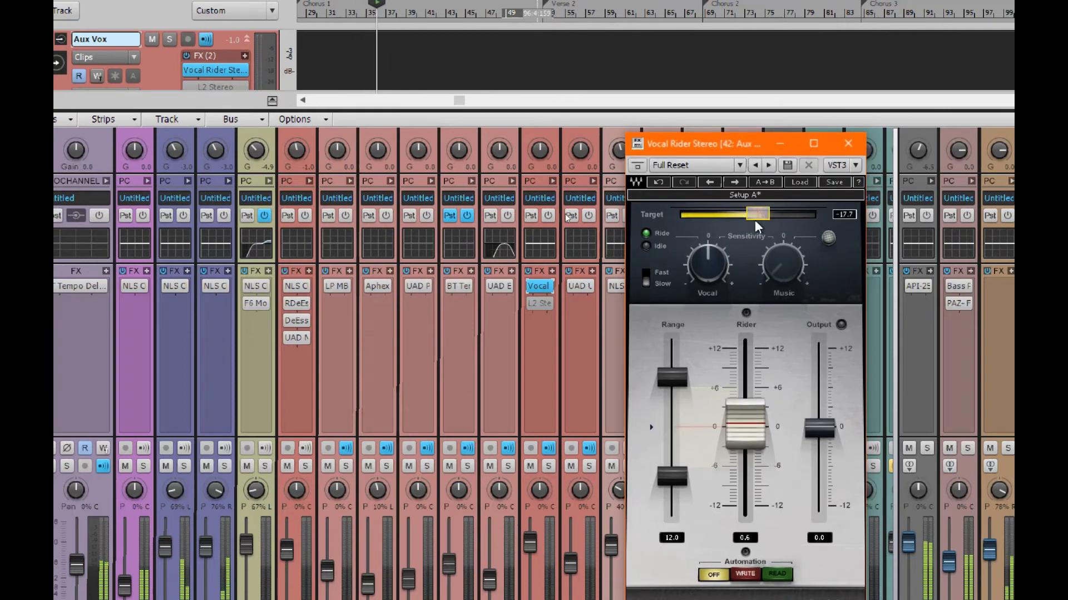
pyautogui.moveTo(717, 271)
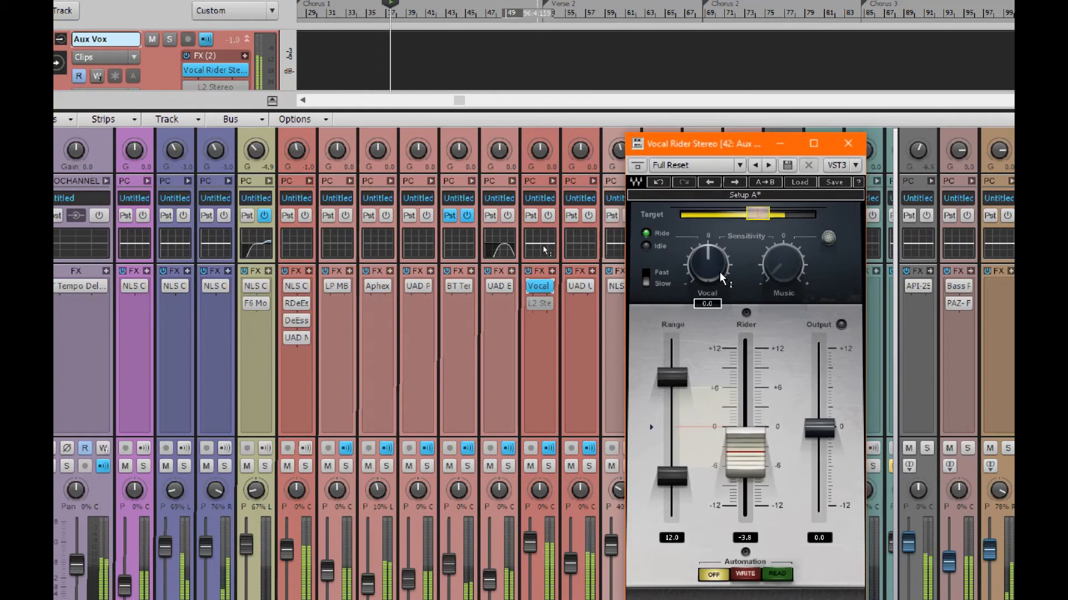
pyautogui.moveTo(764, 217)
pyautogui.moveTo(763, 217); pyautogui.dragTo(774, 221)
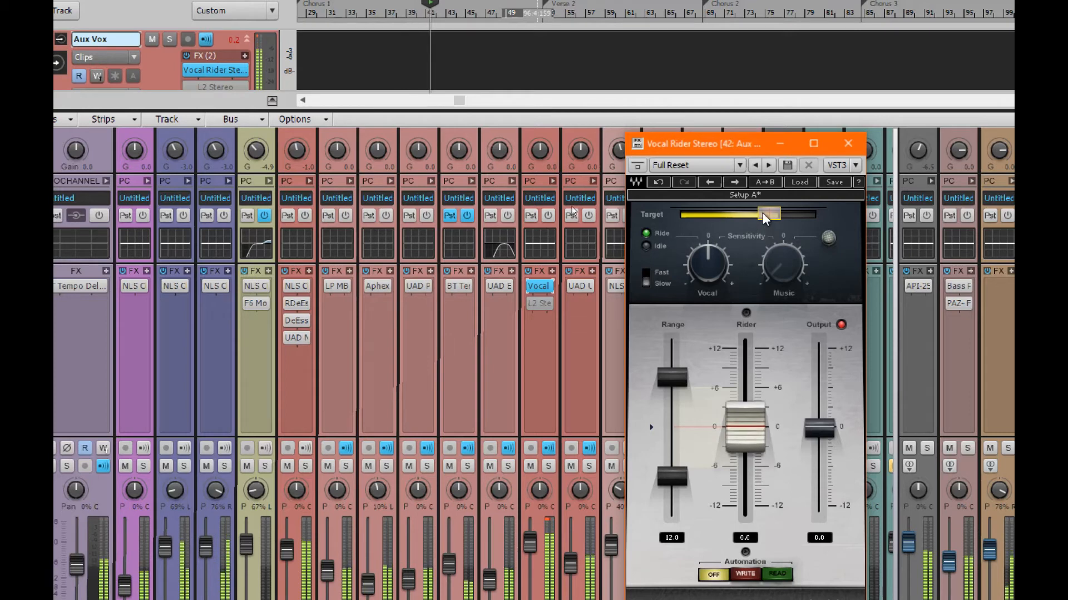
# Narrow the Vocal Rider range to 9.0 by setting its upper limit to 4.6 and raising the lower limit, and close the plug-in.
pyautogui.moveTo(674, 377)
pyautogui.moveTo(673, 376); pyautogui.dragTo(672, 386)
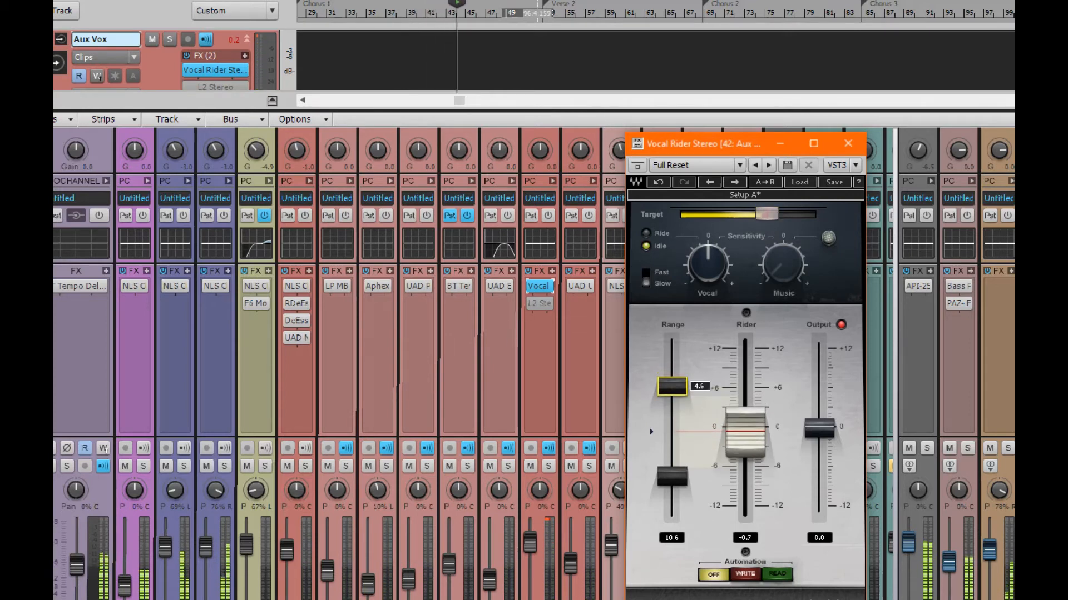
pyautogui.moveTo(672, 464); pyautogui.dragTo(672, 453)
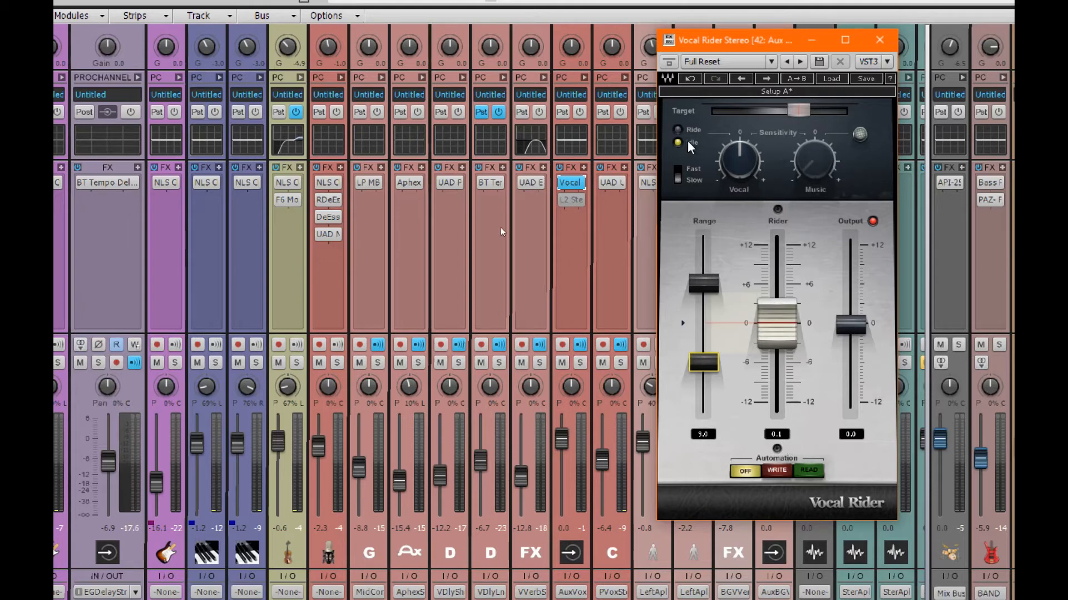
pyautogui.click(877, 39)
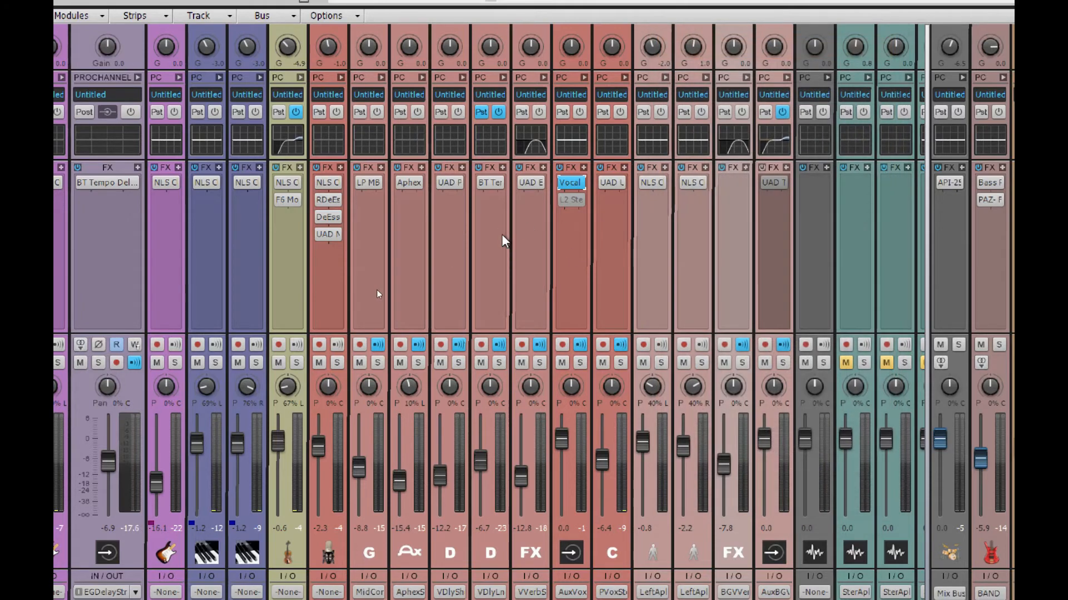
# Enable and open L2 Stereo on the Aux Vox track, and move its window below the FX racks' upper edge.
pyautogui.doubleClick(571, 199)
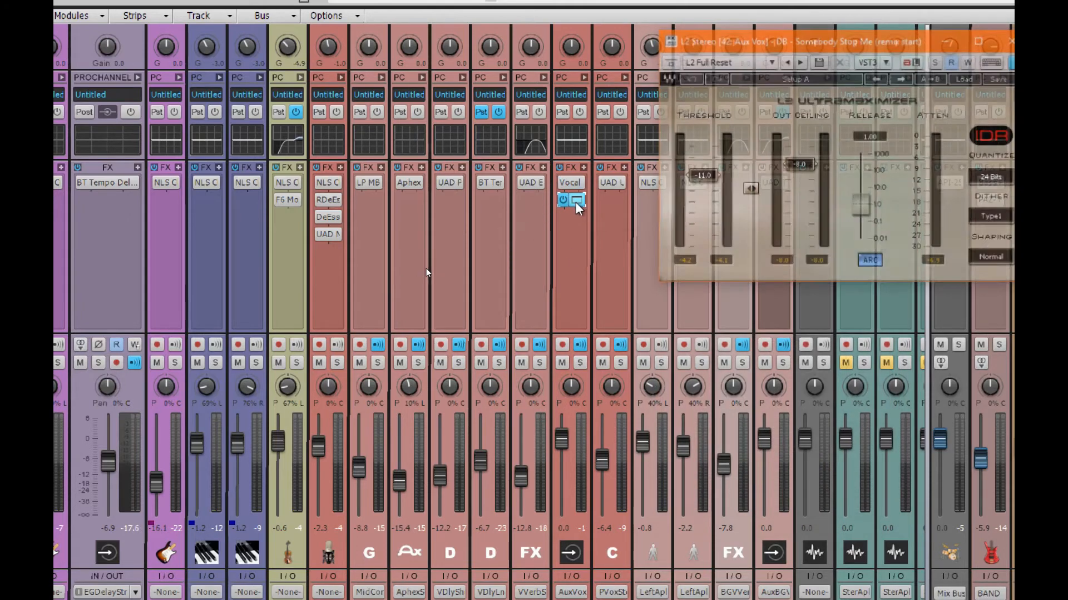
pyautogui.moveTo(898, 45); pyautogui.dragTo(867, 209)
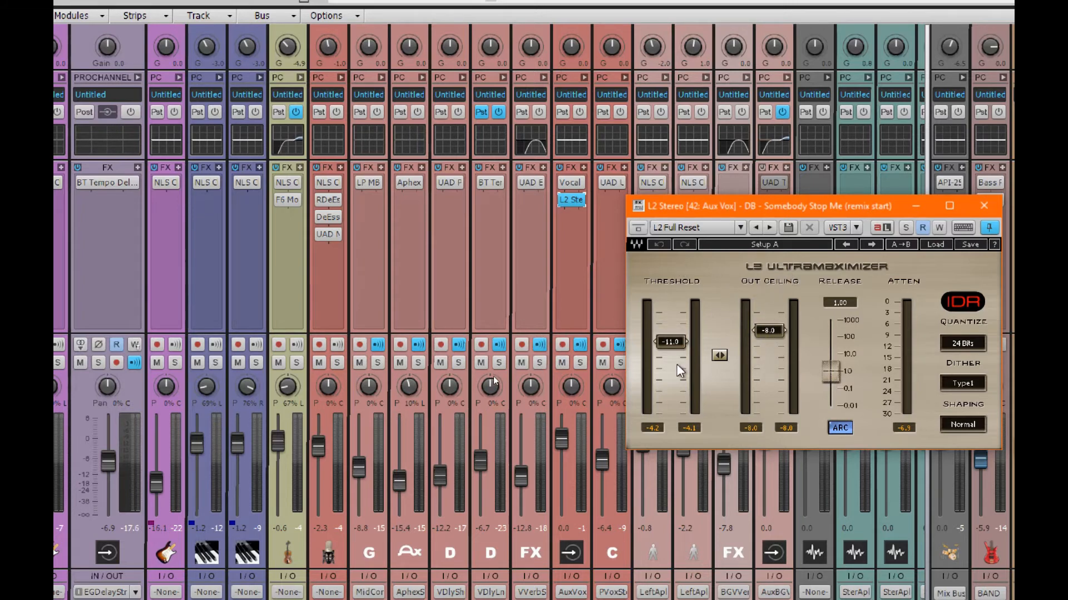
# Play the vocals and toggle the L2's host bypass on and off to compare the limited and unprocessed sound.
pyautogui.press('space')
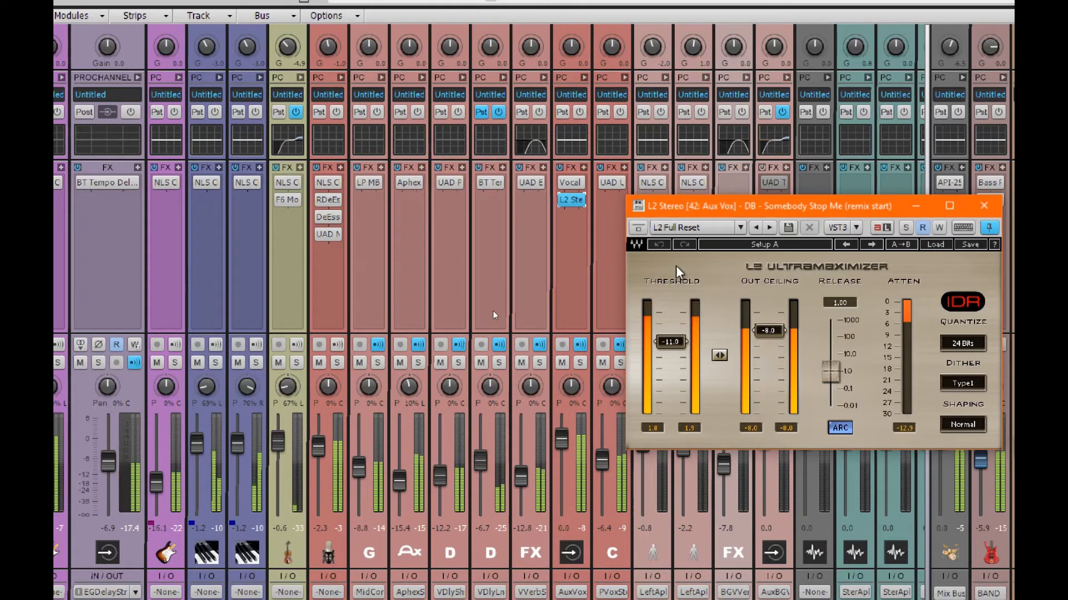
pyautogui.click(639, 227)
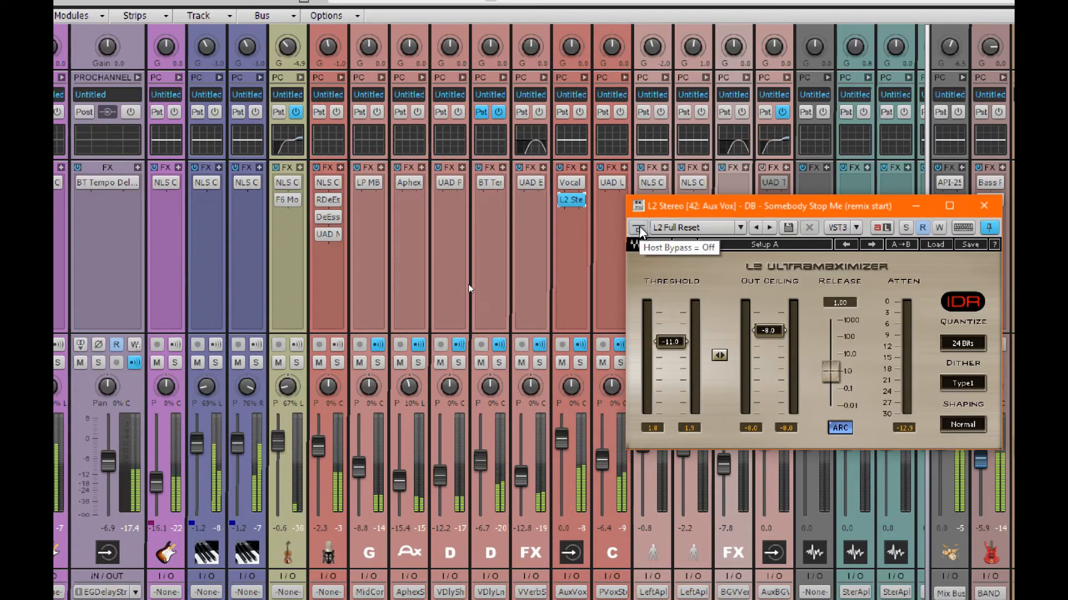
pyautogui.click(639, 228)
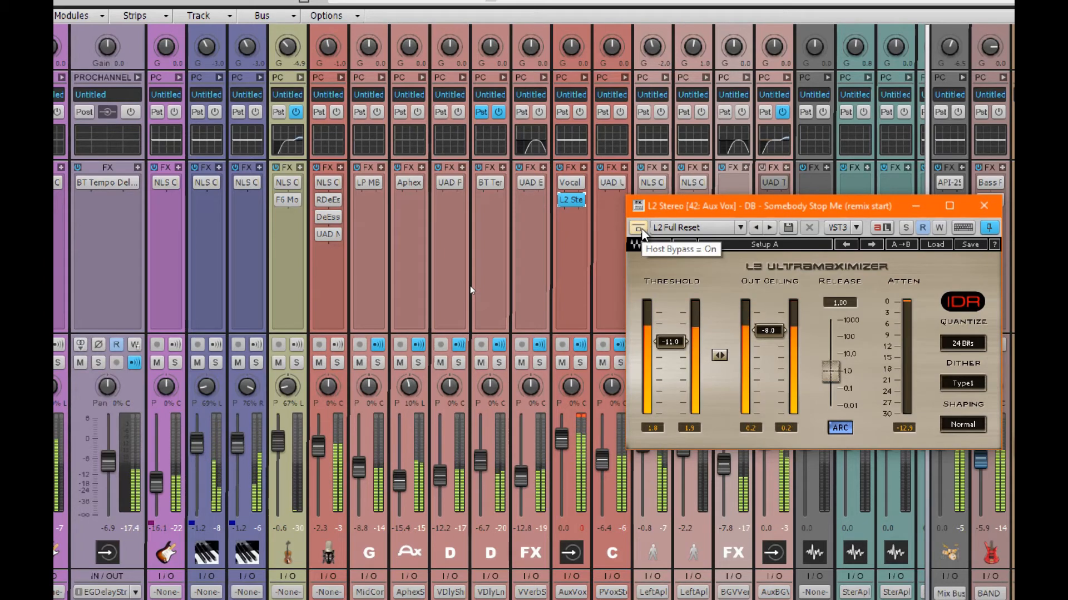
pyautogui.click(581, 416)
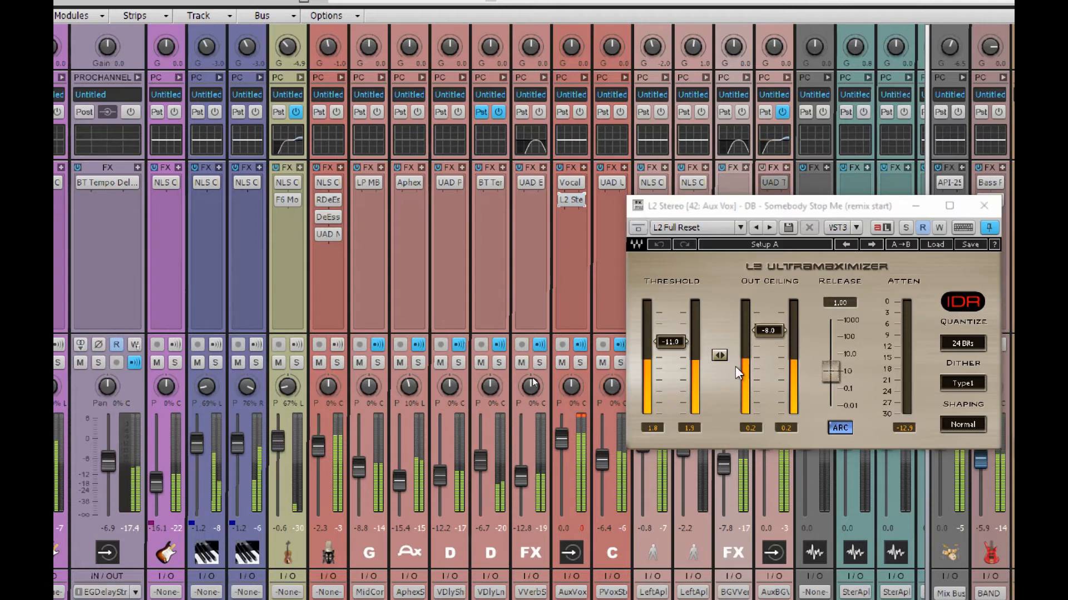
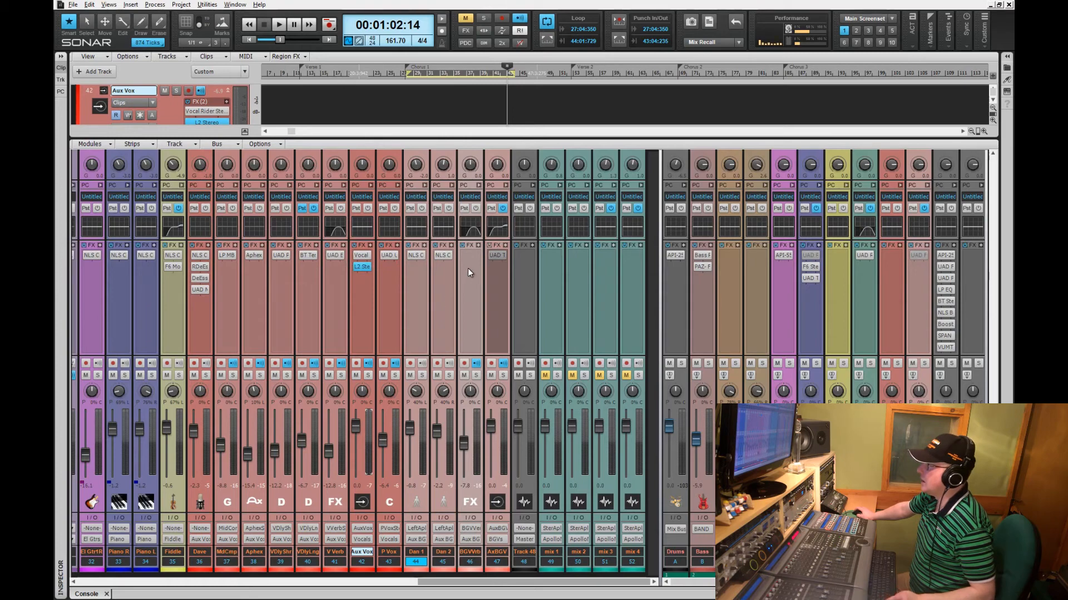
# Copy the UAD EMT 140 reverb from V Verb to the BGV Verb track, audition it with the background vocals soloed, and close its window.
pyautogui.moveTo(335, 255); pyautogui.dragTo(467, 264)
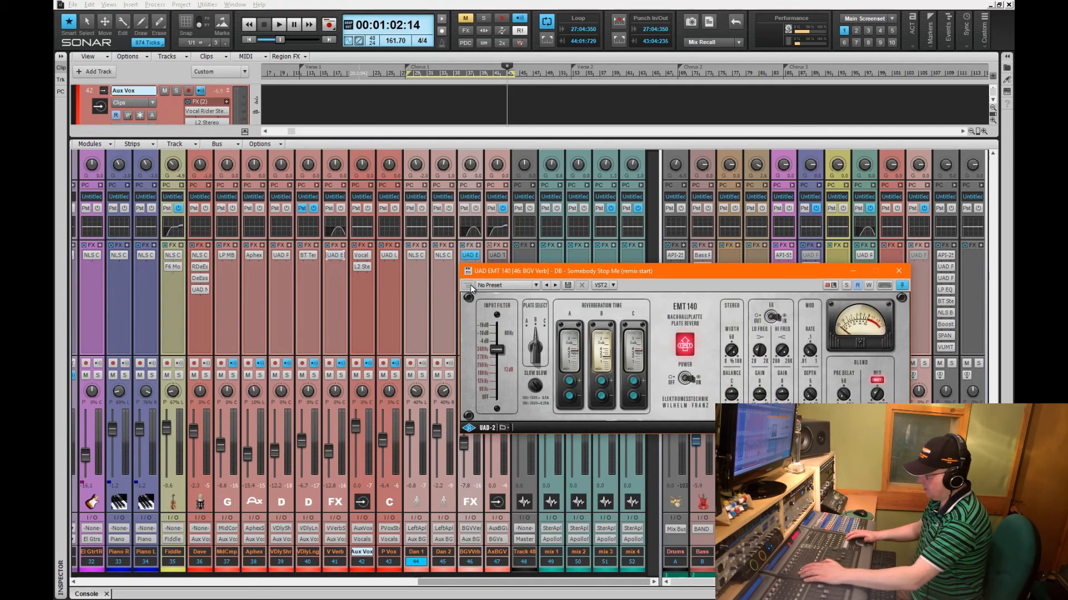
pyautogui.press('space')
pyautogui.press('space')
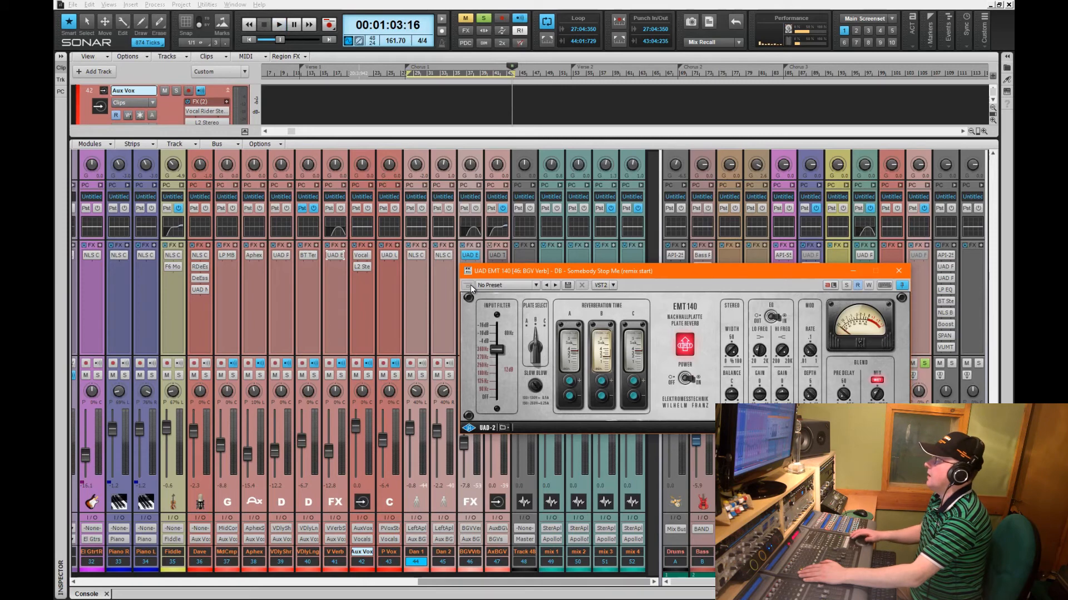
pyautogui.press('space')
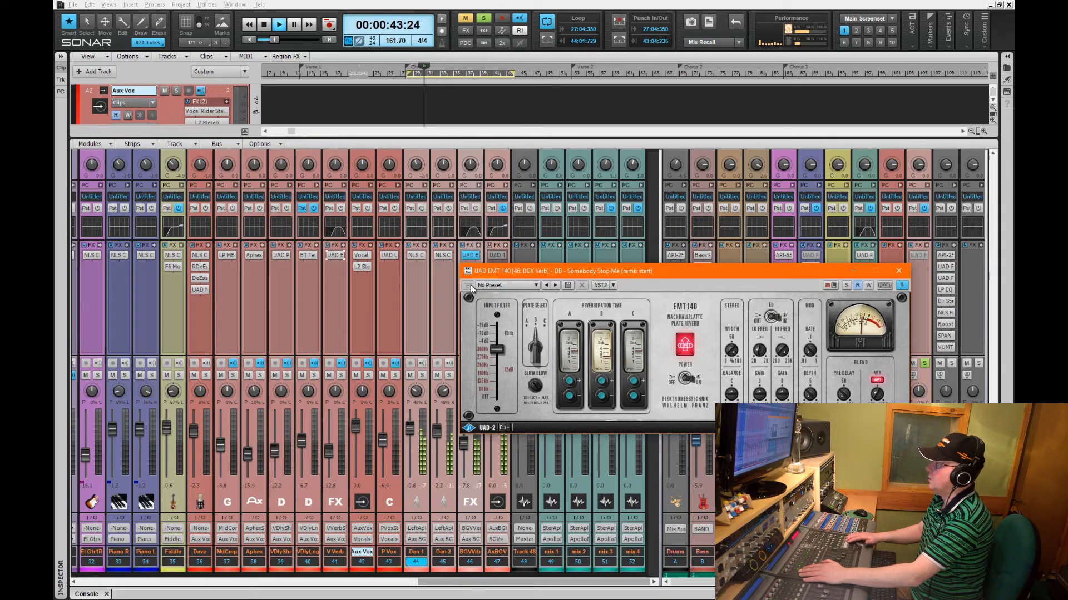
pyautogui.press('space')
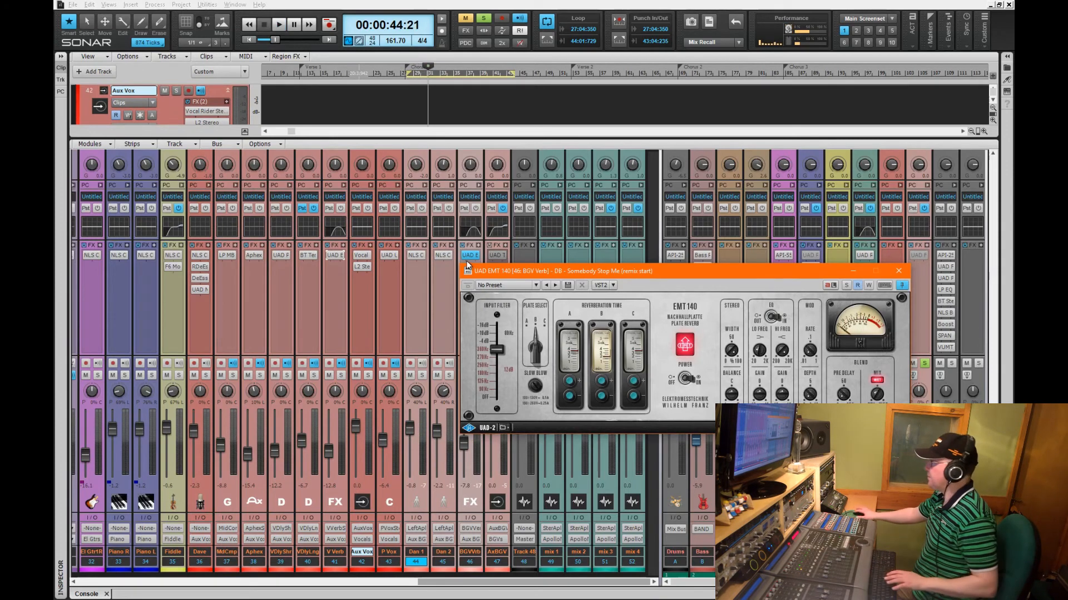
pyautogui.click(898, 271)
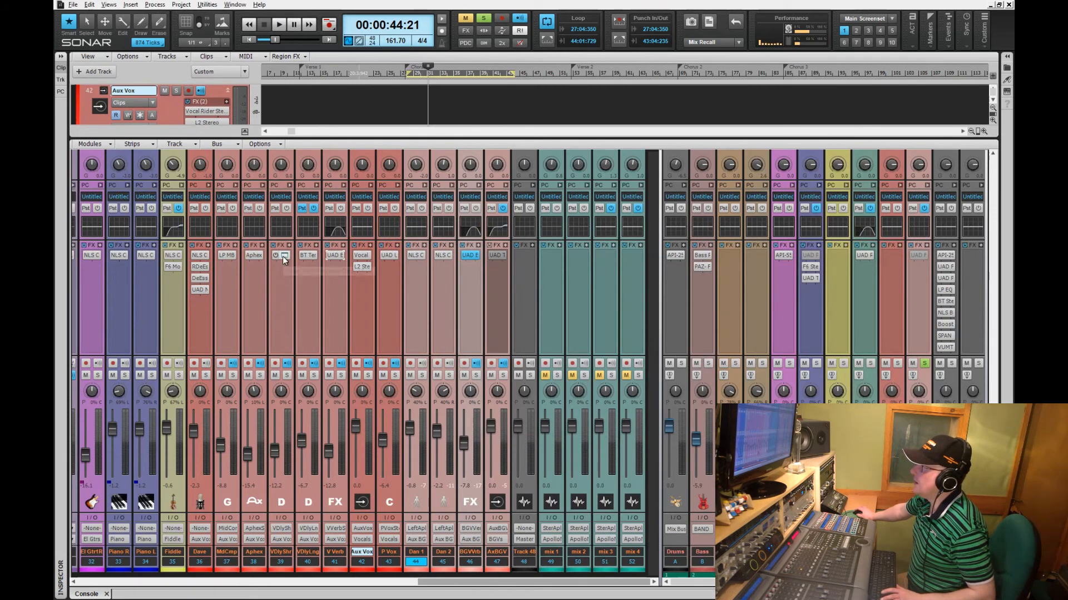
# Copy V Dly Short's UAD Precision Delay Mod above the EMT 140 on BGV Verb, audition it, and close the delay's window.
pyautogui.moveTo(282, 255)
pyautogui.mouseDown()
pyautogui.moveTo(393, 305)
pyautogui.moveTo(471, 256)
pyautogui.mouseUp()
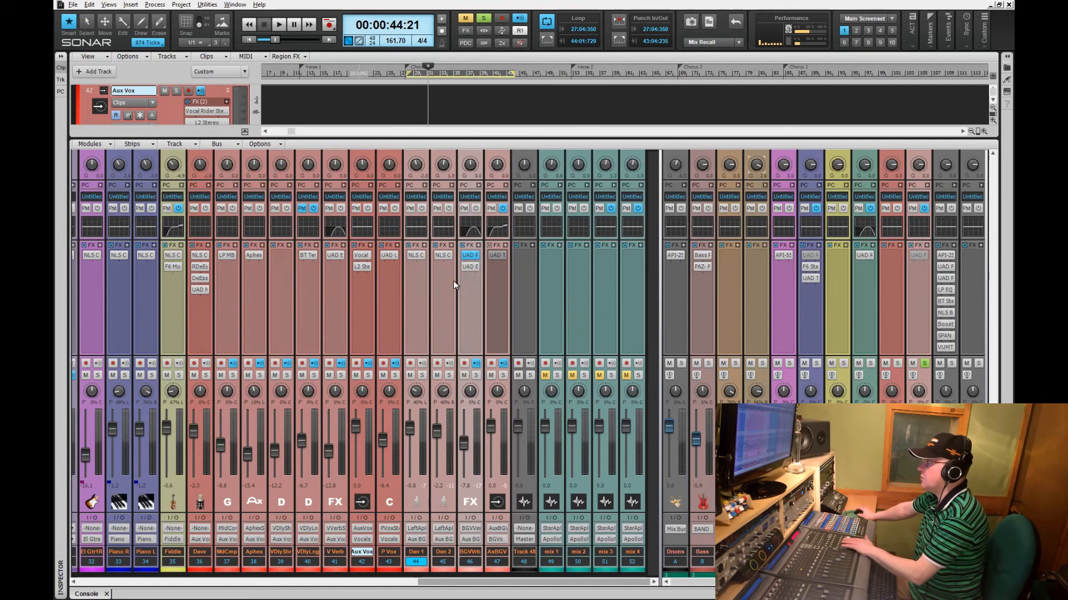
pyautogui.press('space')
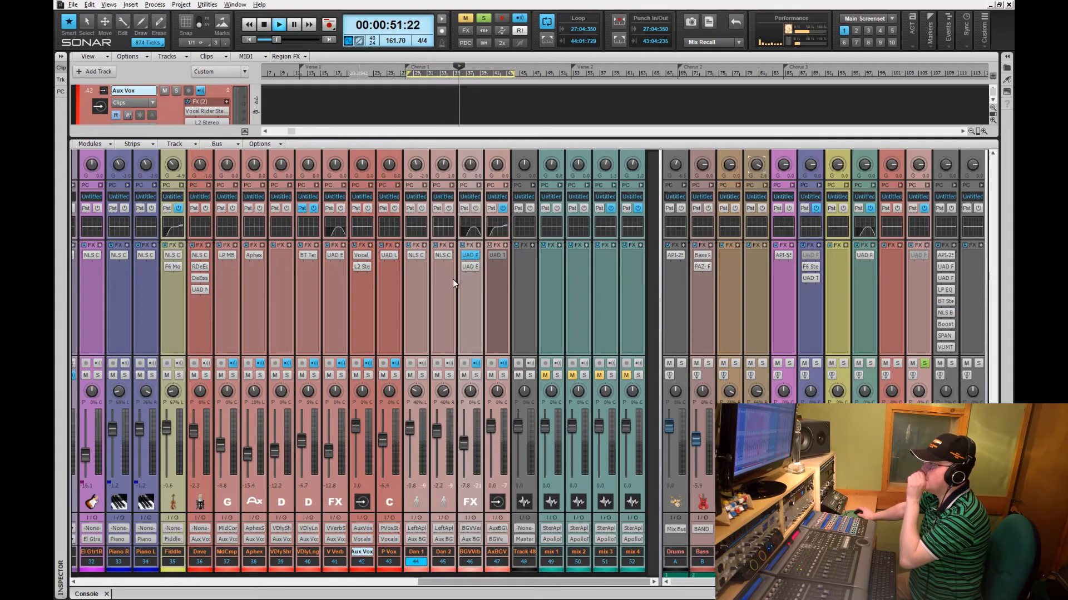
pyautogui.press('space')
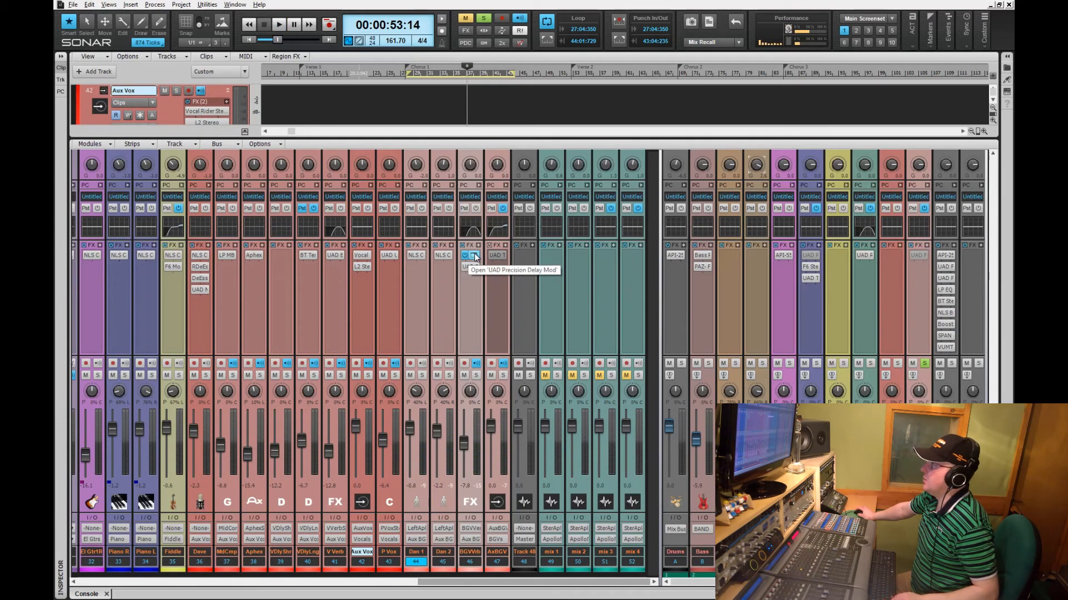
pyautogui.click(475, 257)
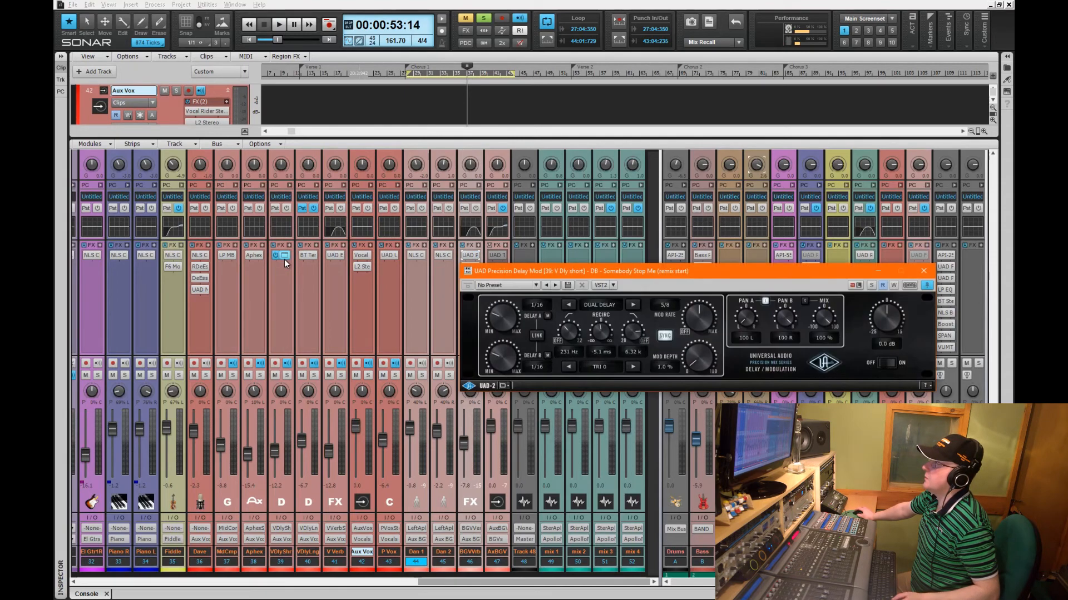
pyautogui.click(923, 270)
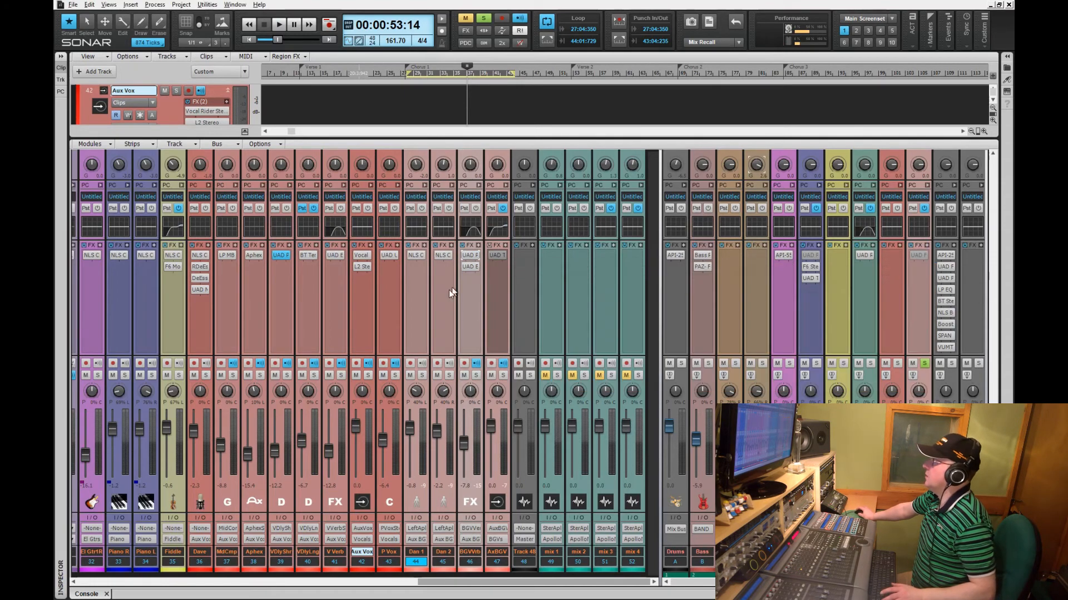
# Play the soloed lead and background vocals, followed by the full mix, to judge the BGV Verb effects in context.
pyautogui.click(465, 266)
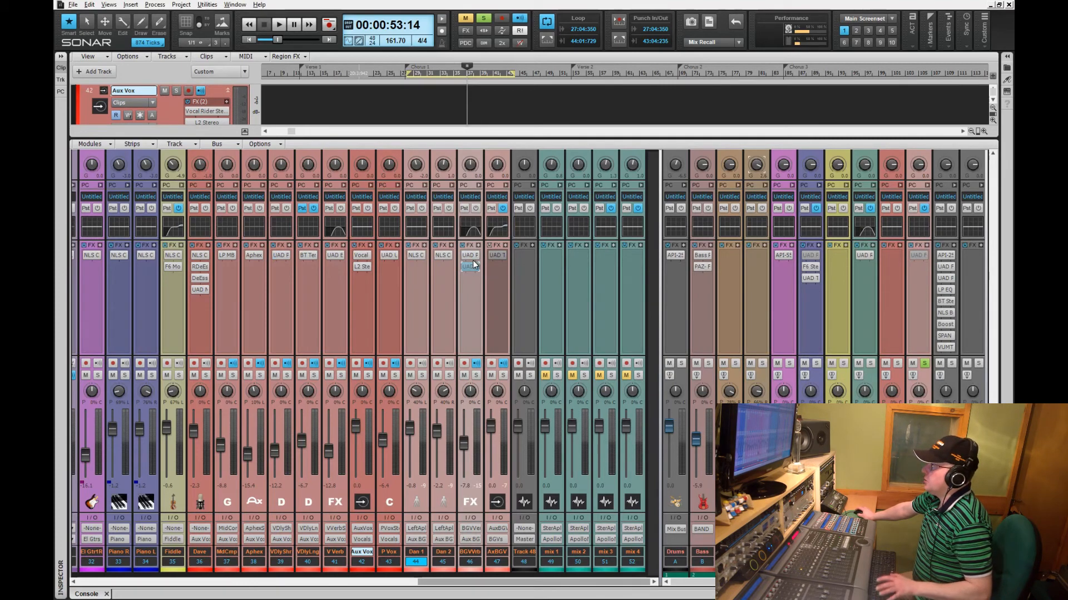
pyautogui.press('space')
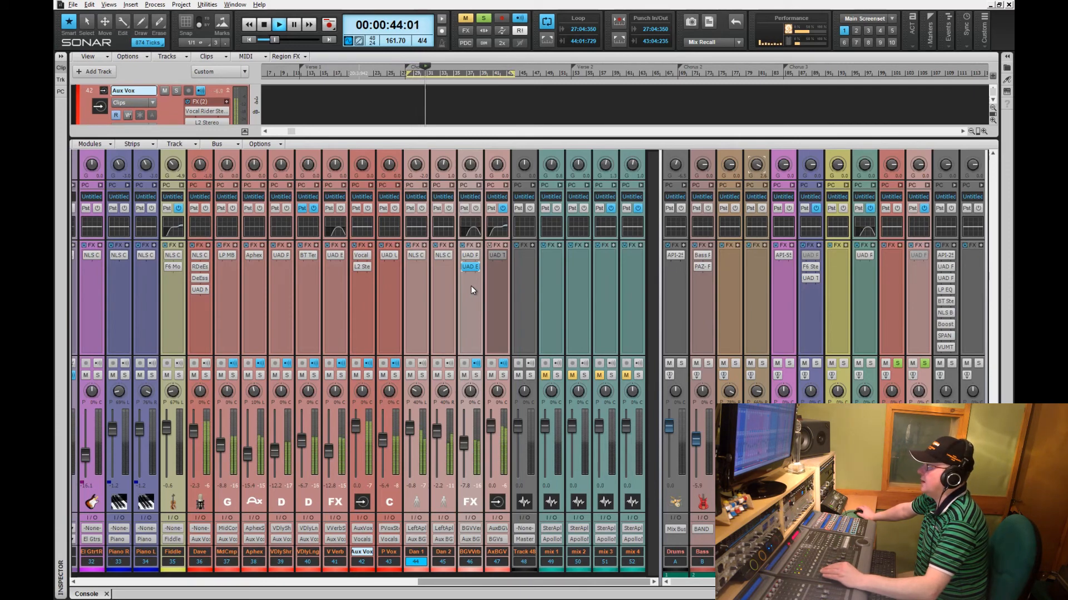
pyautogui.press('space')
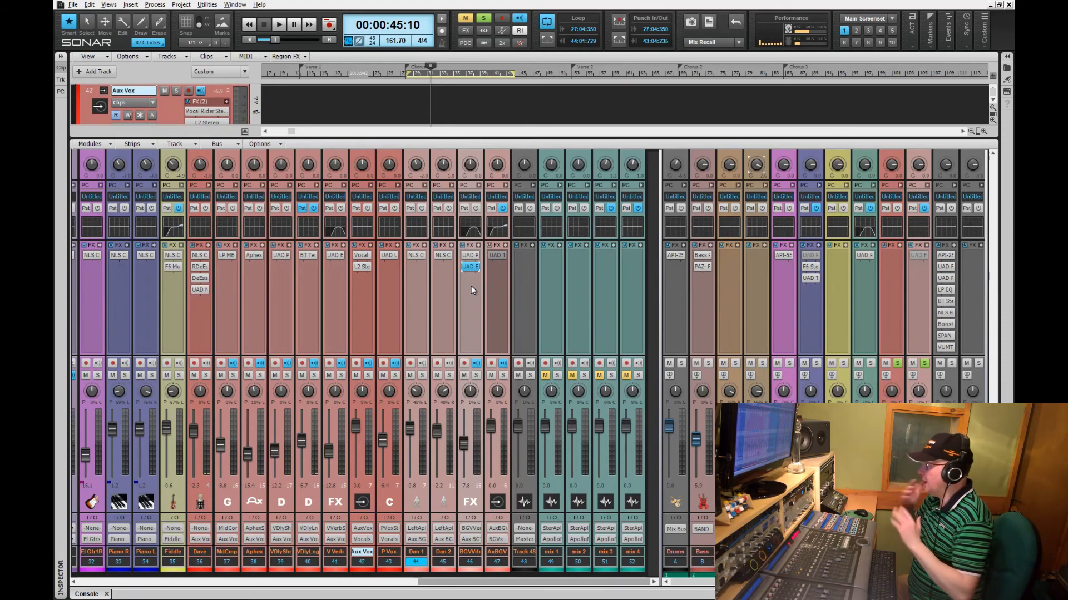
pyautogui.moveTo(416, 394)
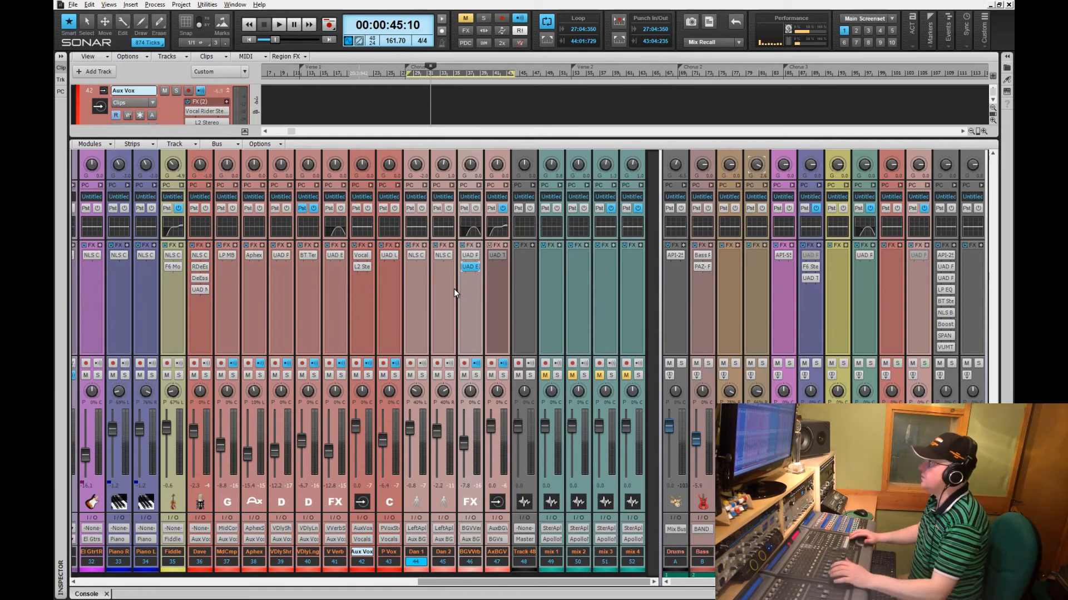
pyautogui.press('space')
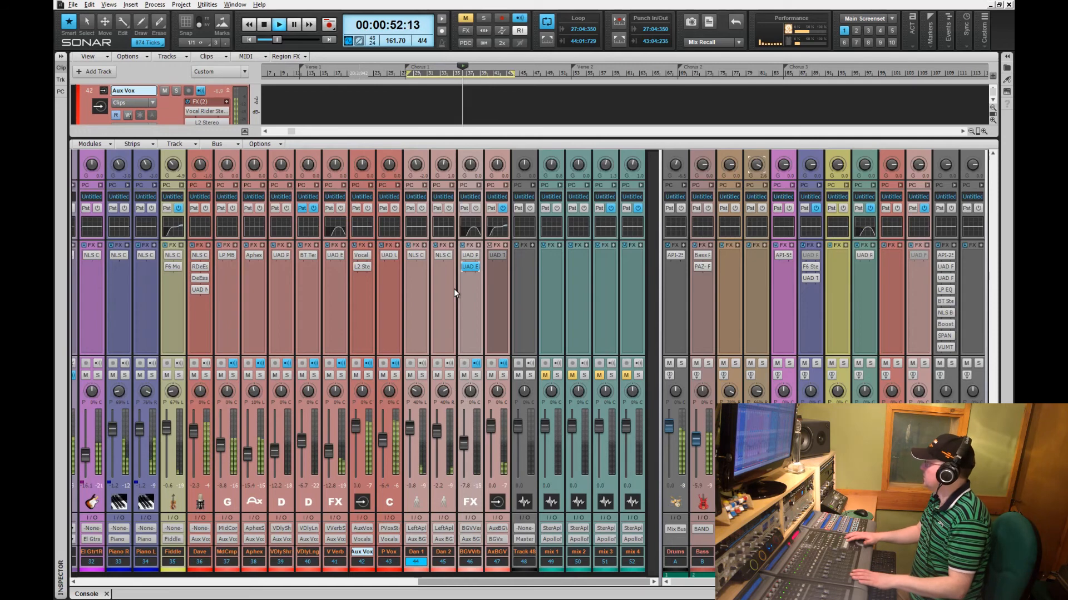
pyautogui.press('space')
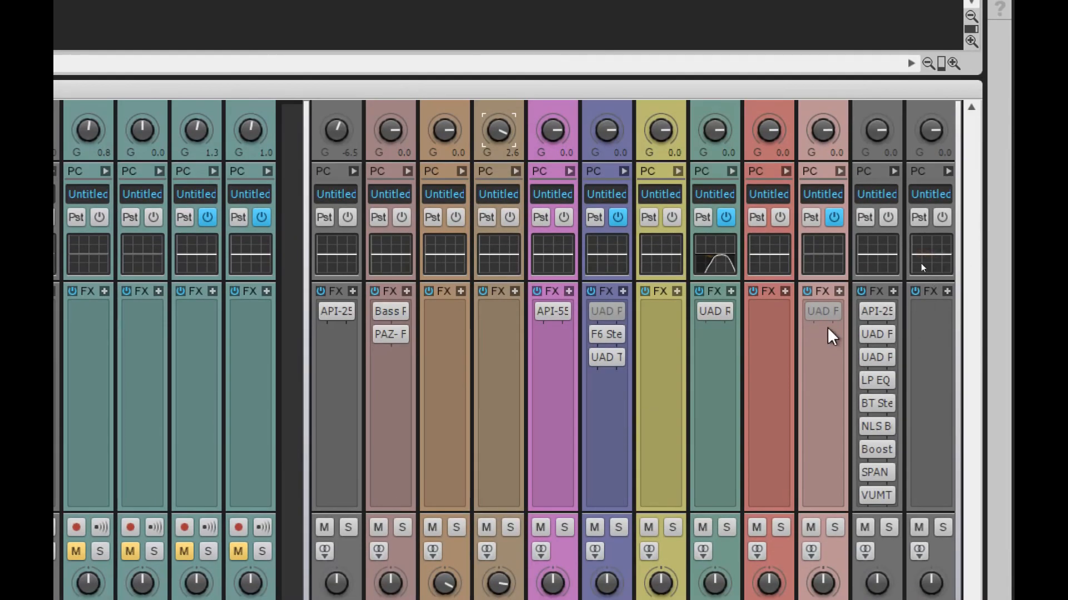
# Open UAD Fairchild 670 Legacy on the BGVs bus and UAD Teletronix LA-2A Legacy on Aux BGVs, and place their windows side by side.
pyautogui.click(830, 312)
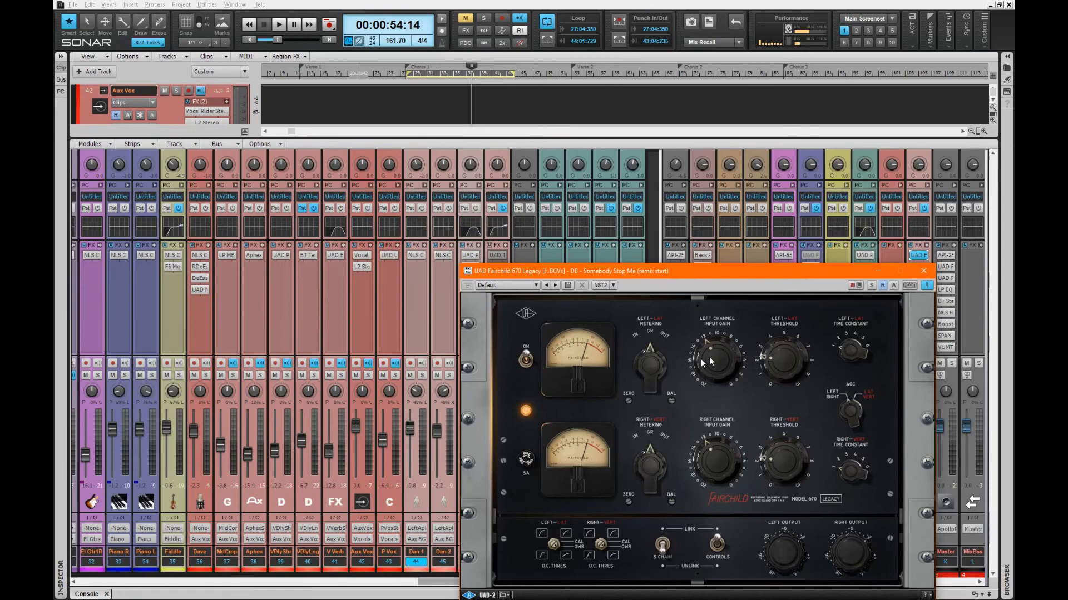
pyautogui.moveTo(707, 276); pyautogui.dragTo(699, 182)
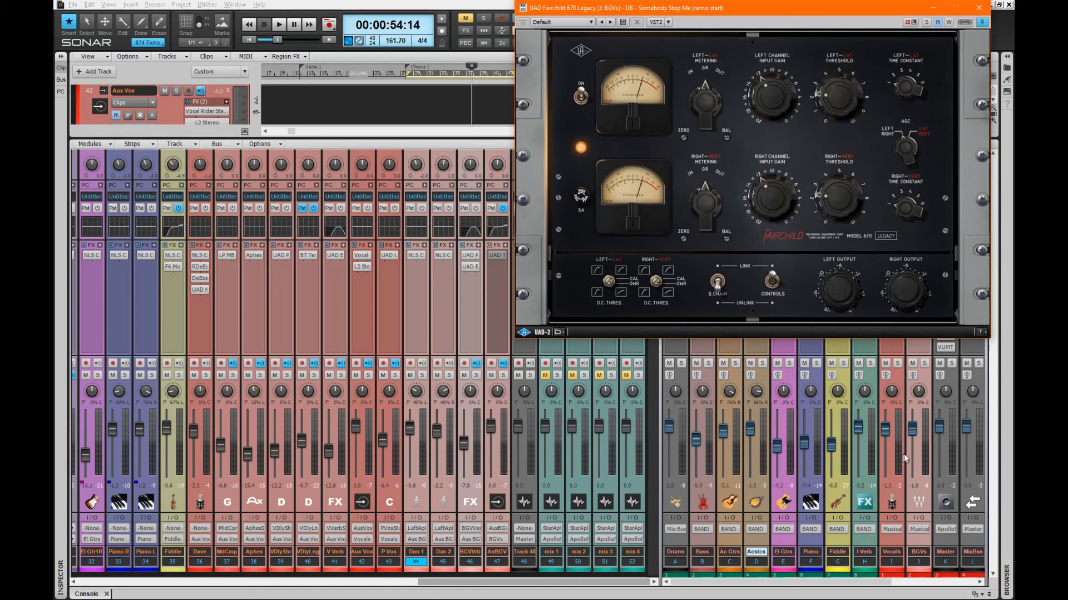
pyautogui.doubleClick(497, 256)
pyautogui.moveTo(579, 275); pyautogui.dragTo(214, 329)
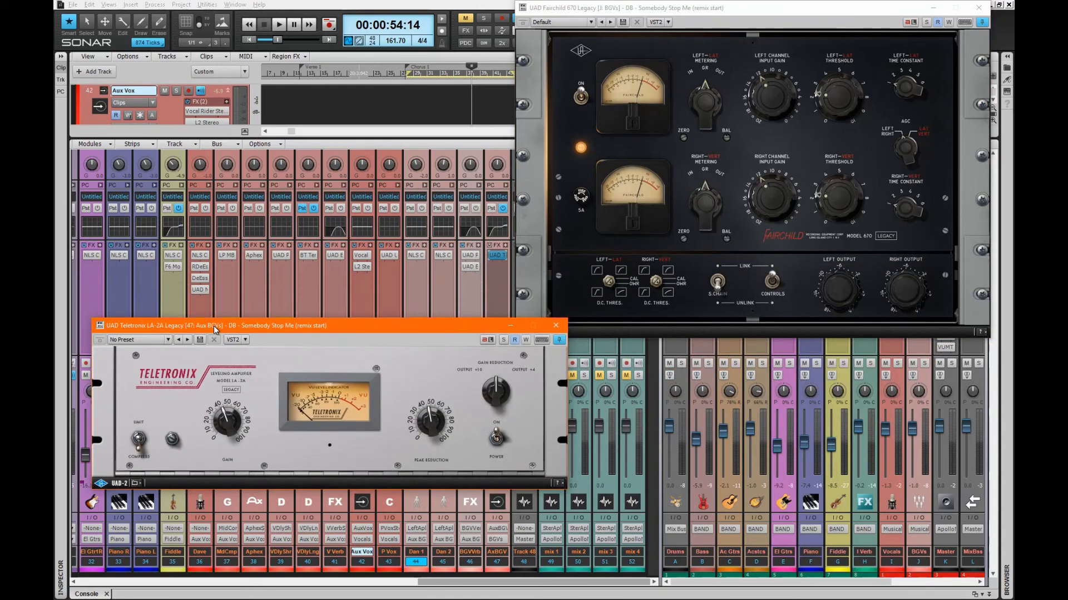
pyautogui.click(493, 259)
pyautogui.moveTo(402, 328); pyautogui.dragTo(365, 58)
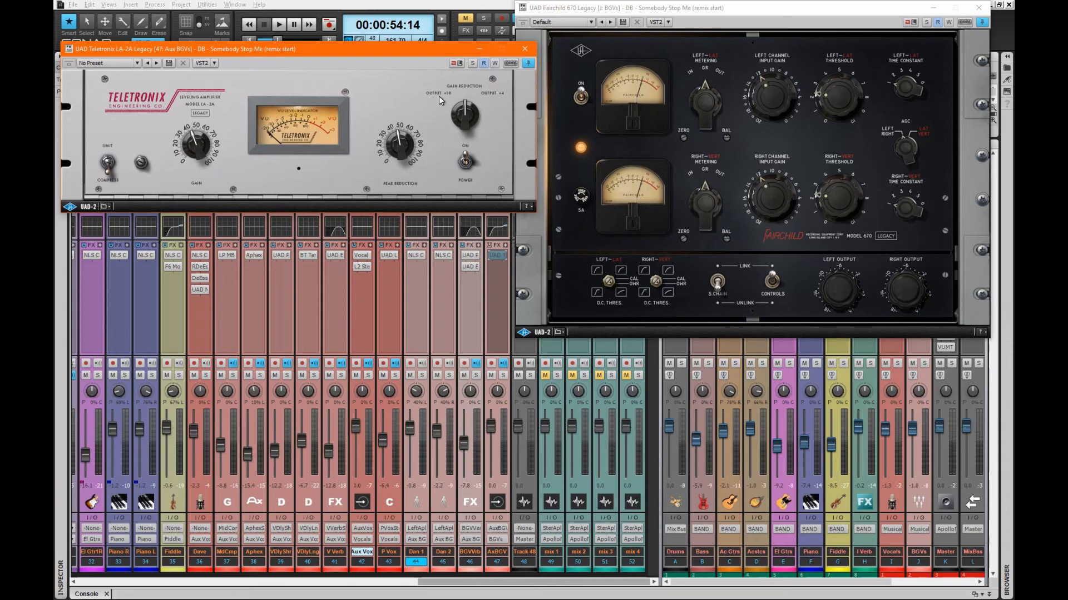
# Enable the LA-2A on the Aux BGVs track while the full mix plays.
pyautogui.press('space')
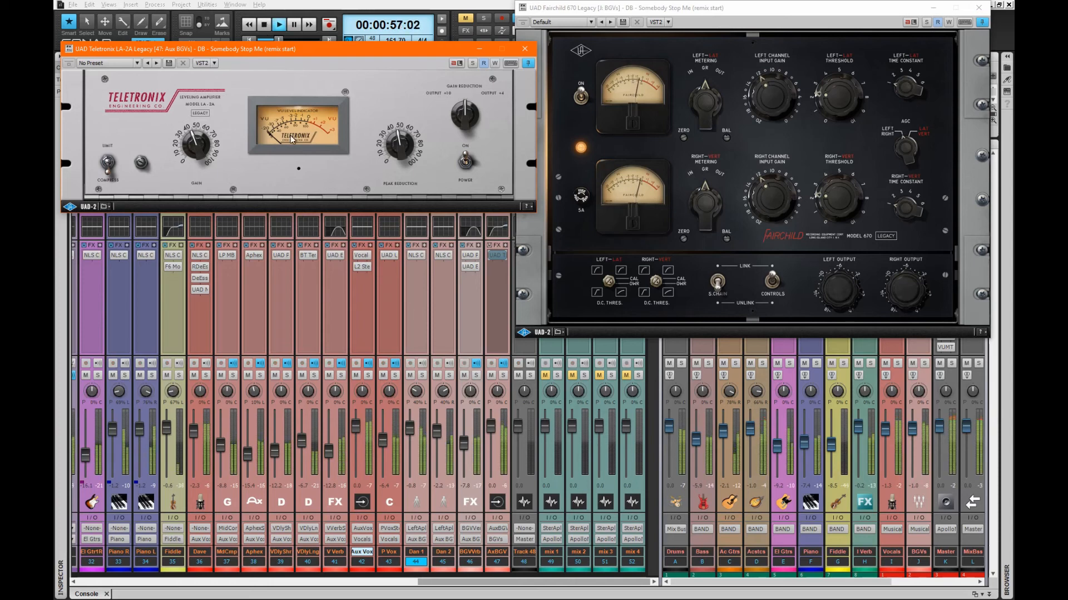
pyautogui.click(492, 255)
pyautogui.click(494, 276)
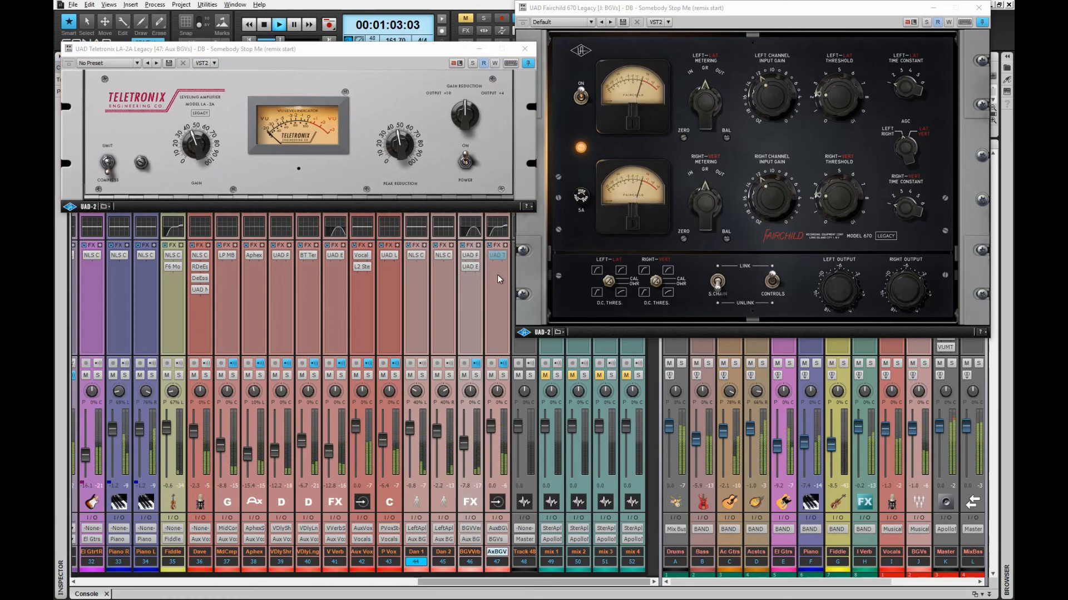
pyautogui.press('space')
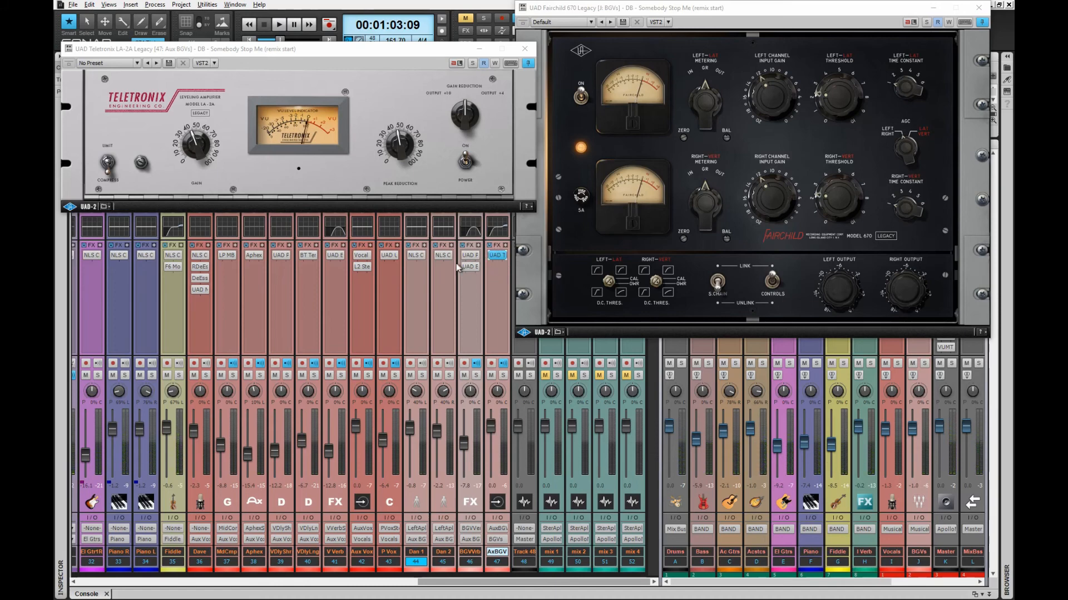
pyautogui.press('space')
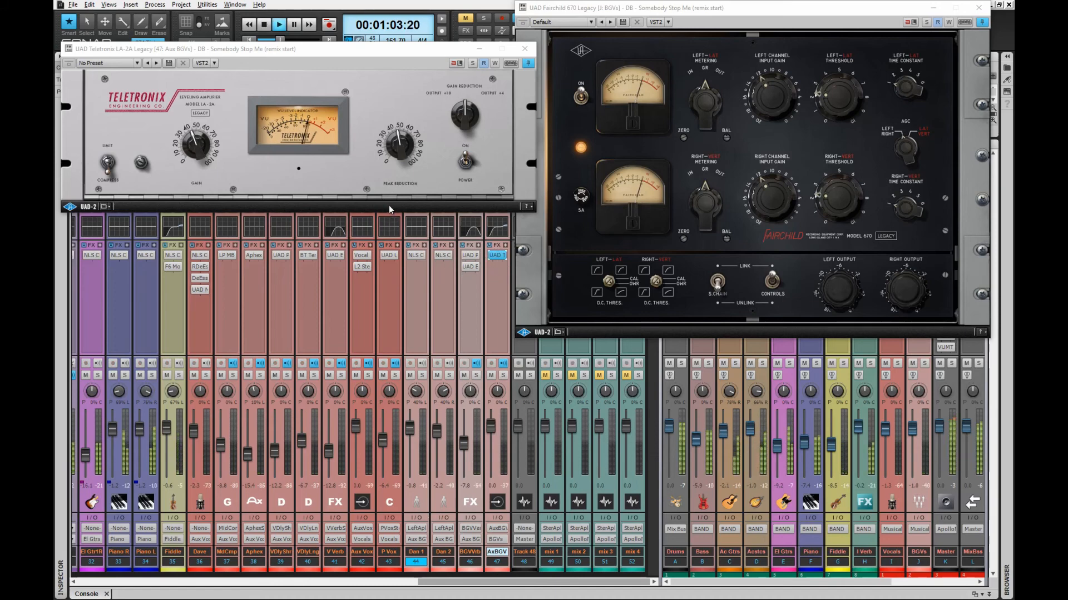
# Switch off the Fairchild 670, audition the background vocals through the LA-2A, and close the LA-2A window.
pyautogui.click(582, 149)
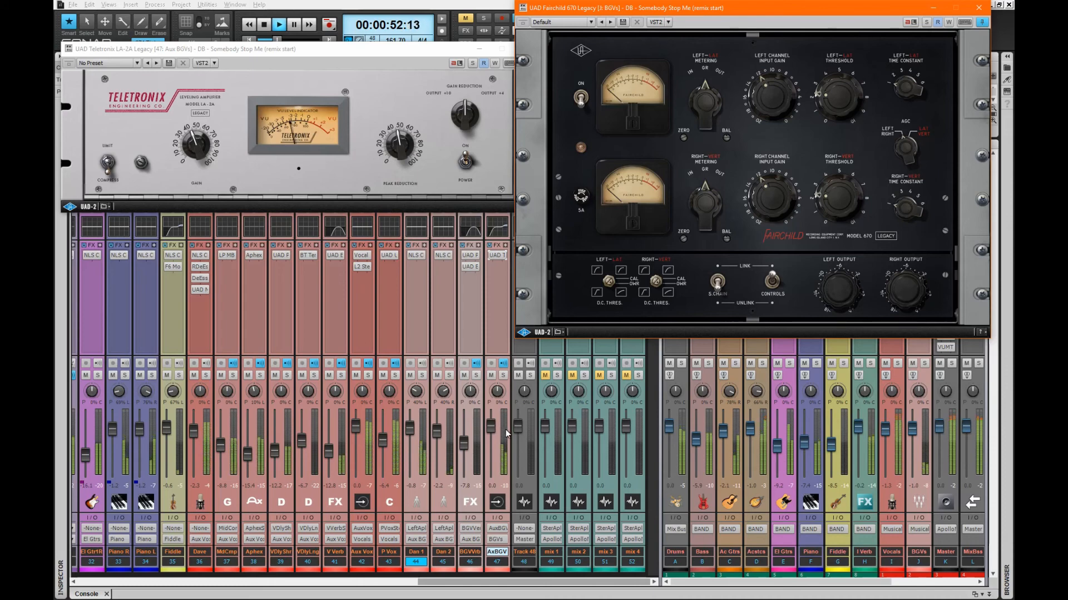
pyautogui.click(209, 155)
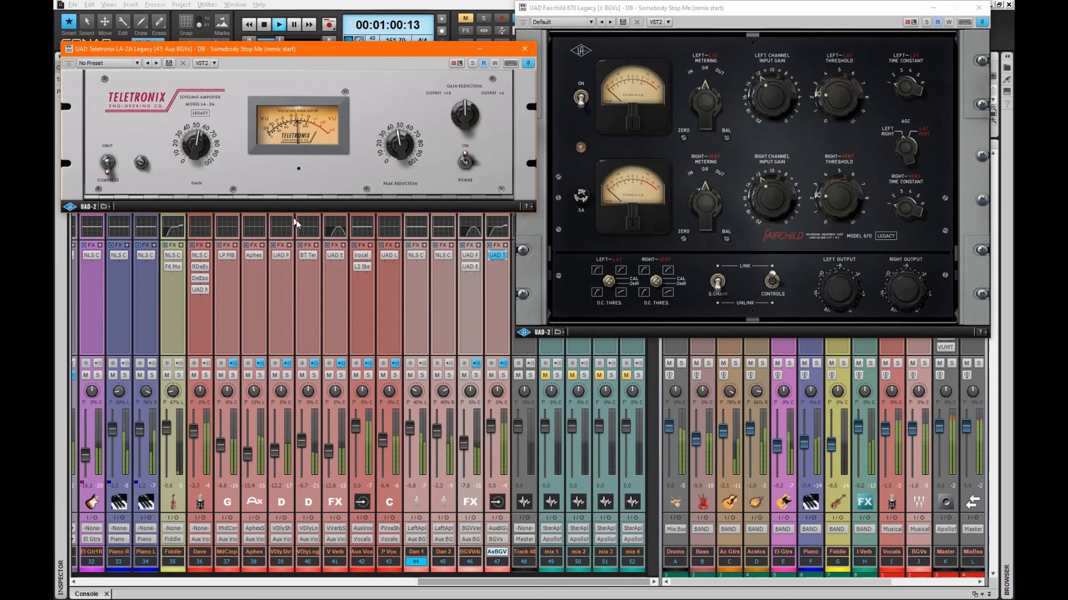
pyautogui.click(525, 49)
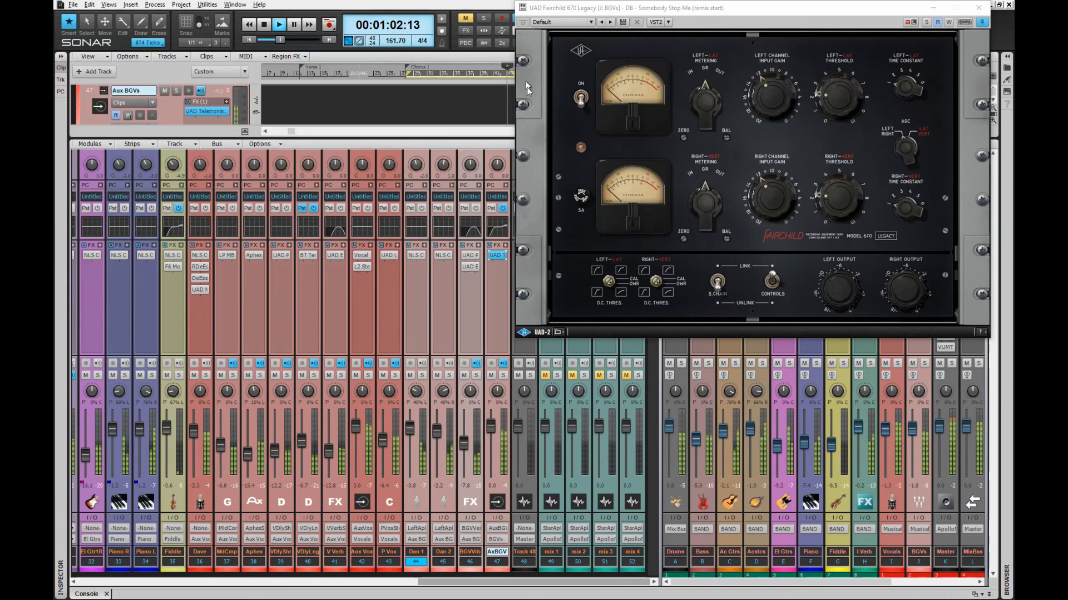
# Compare the background vocals with the Fairchild 670 switched on and off, leave it on, and close its window.
pyautogui.click(606, 146)
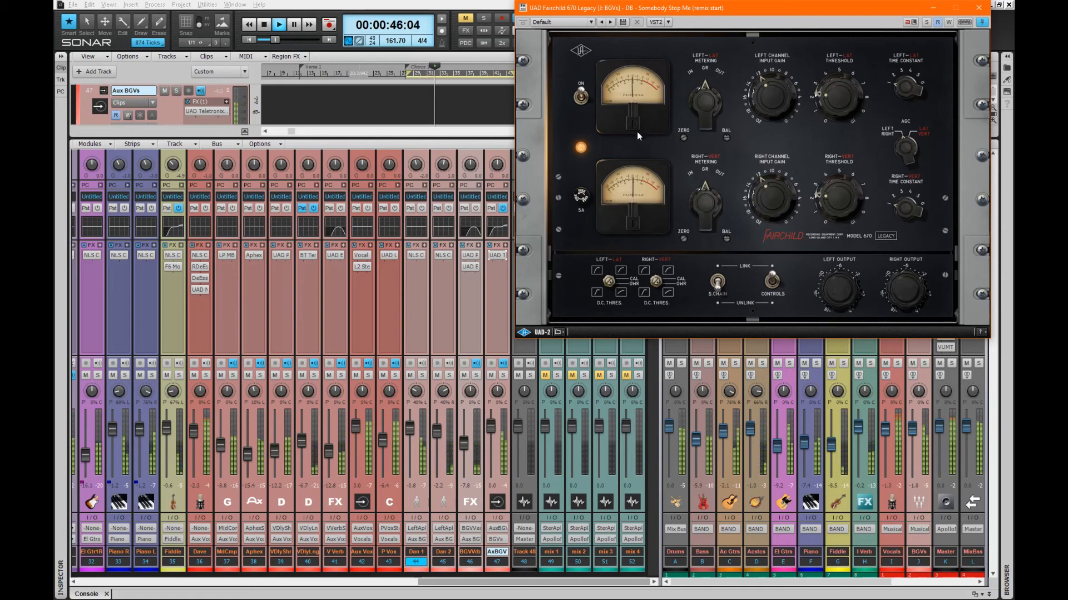
pyautogui.click(581, 148)
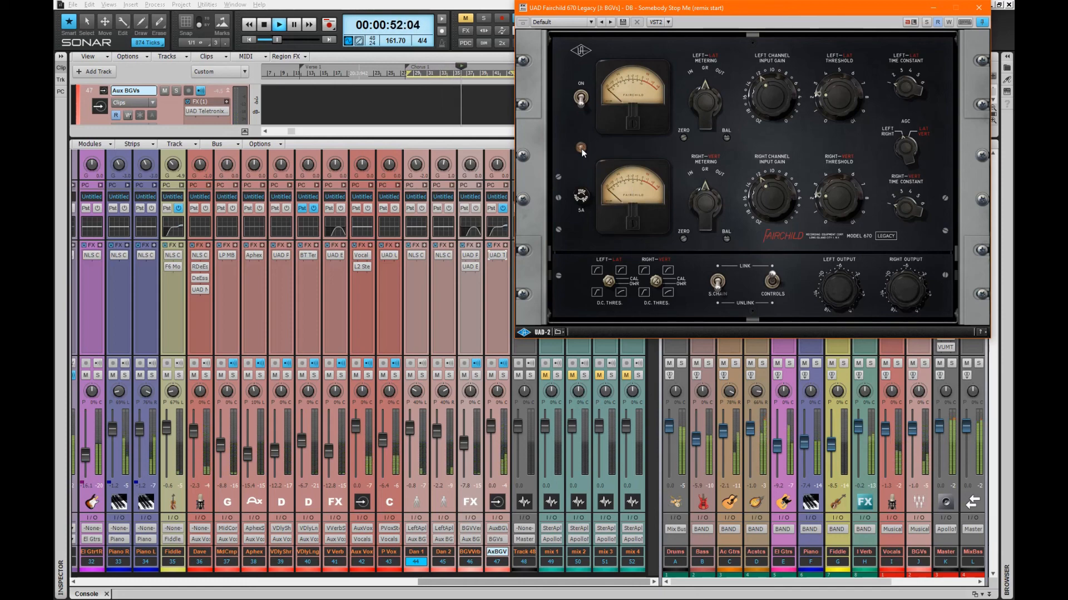
pyautogui.click(581, 148)
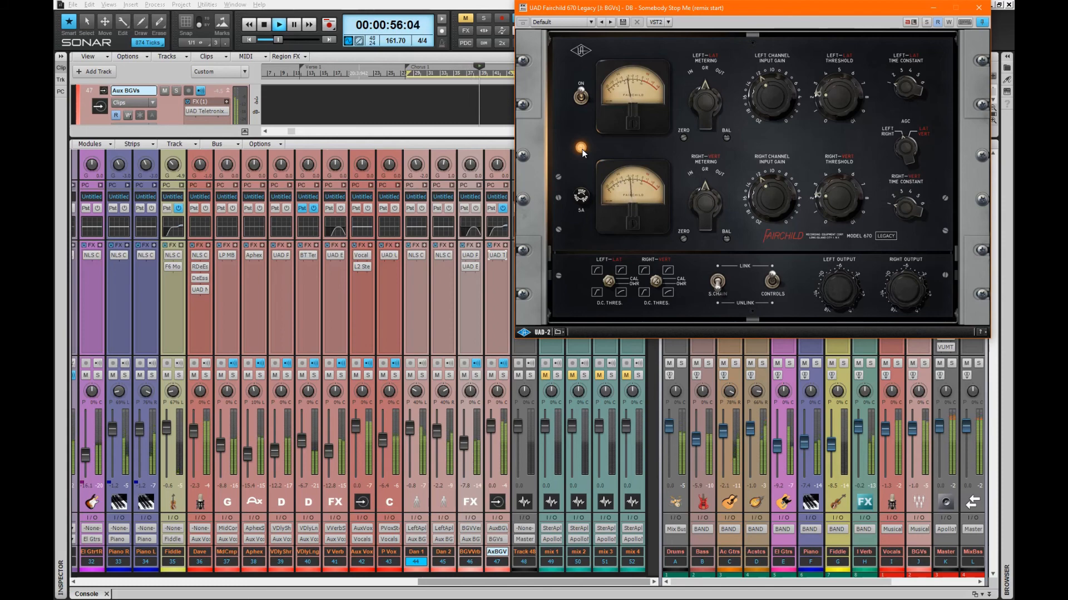
pyautogui.click(980, 8)
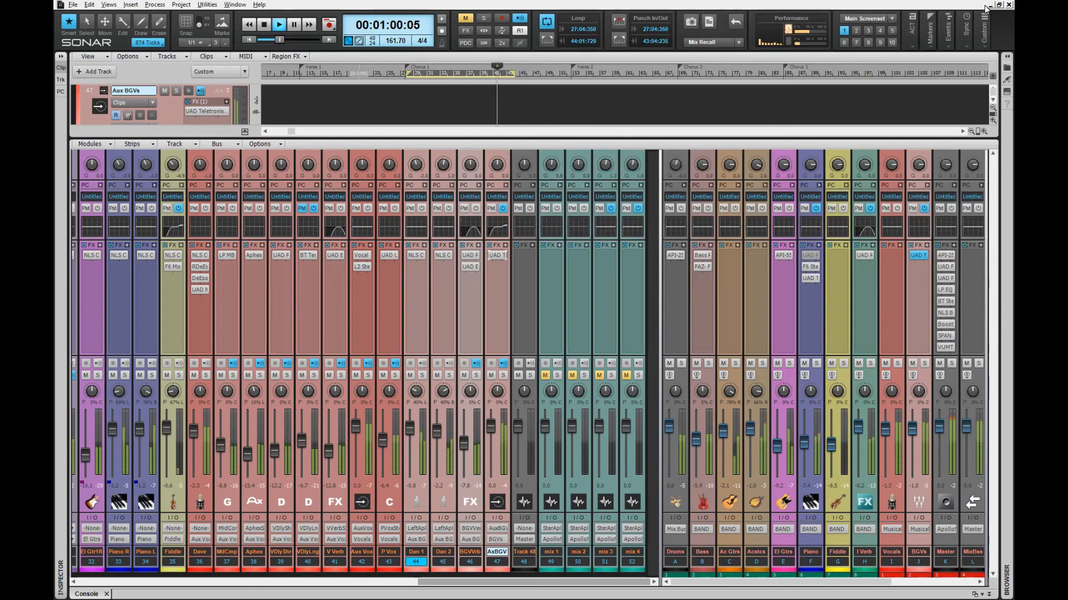